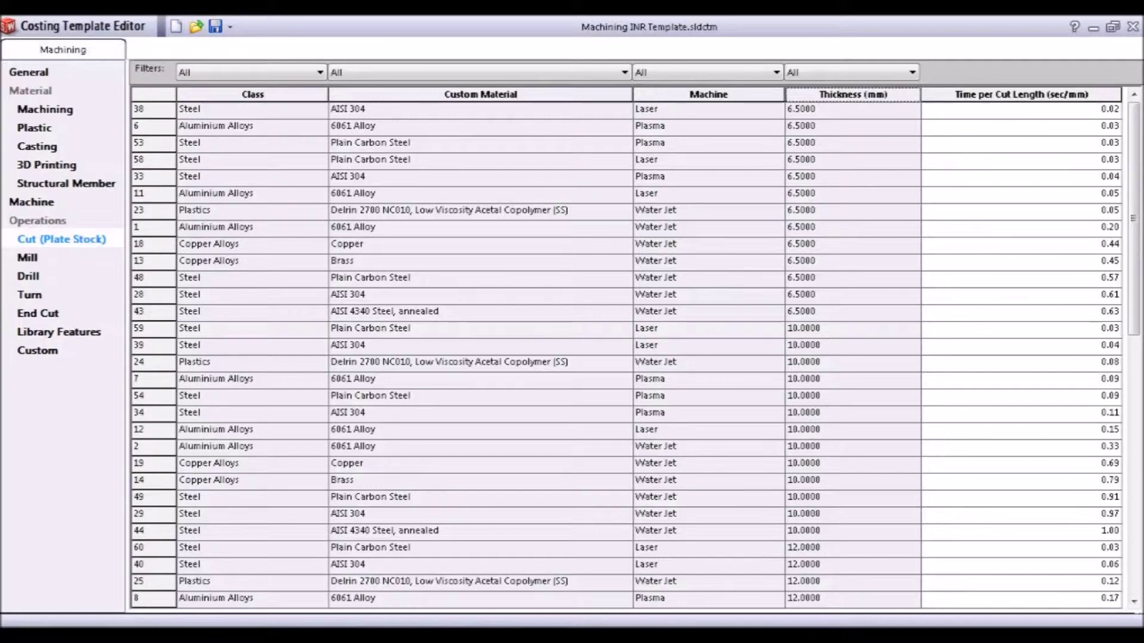
Step: Step through the Mill, Drill, Turn, Library Features and Custom operation pages of the template
key(Down)
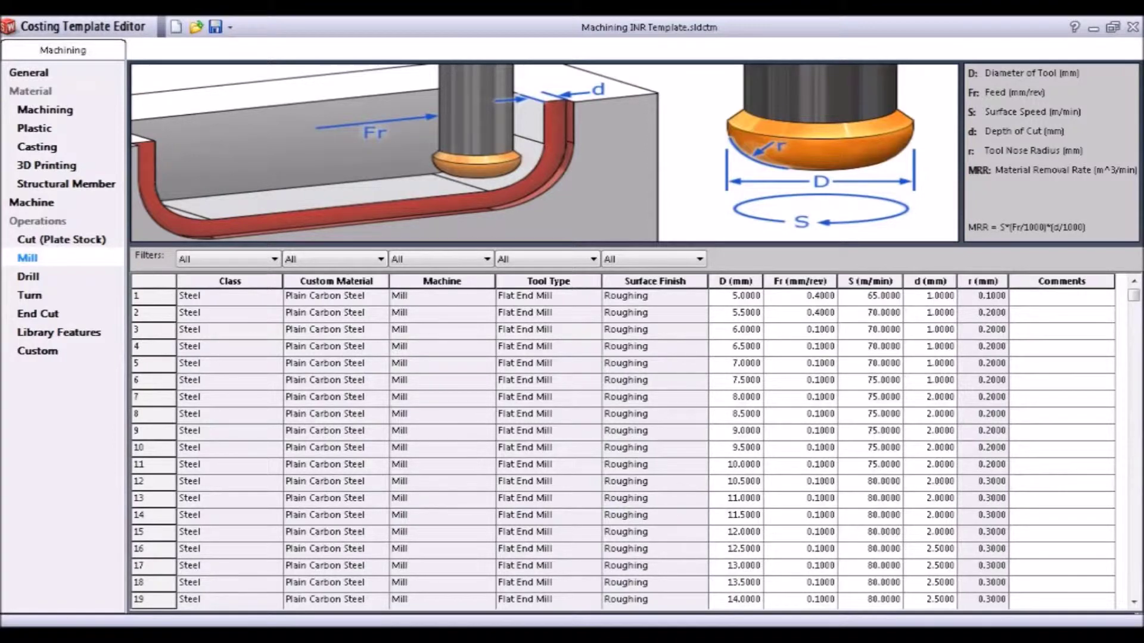
key(Down)
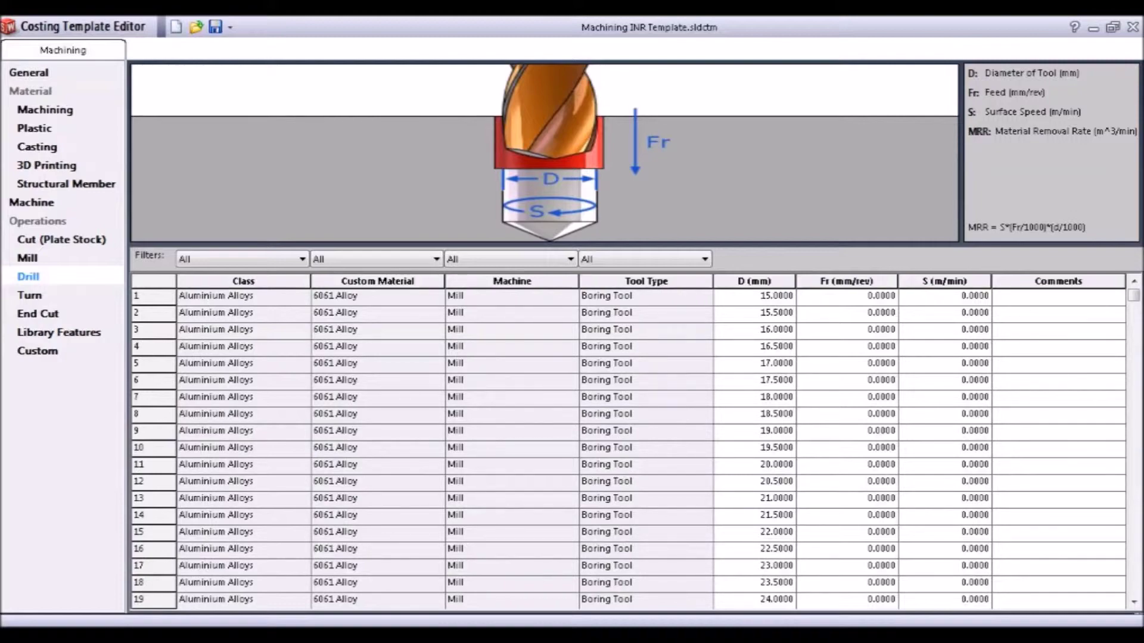
key(Down)
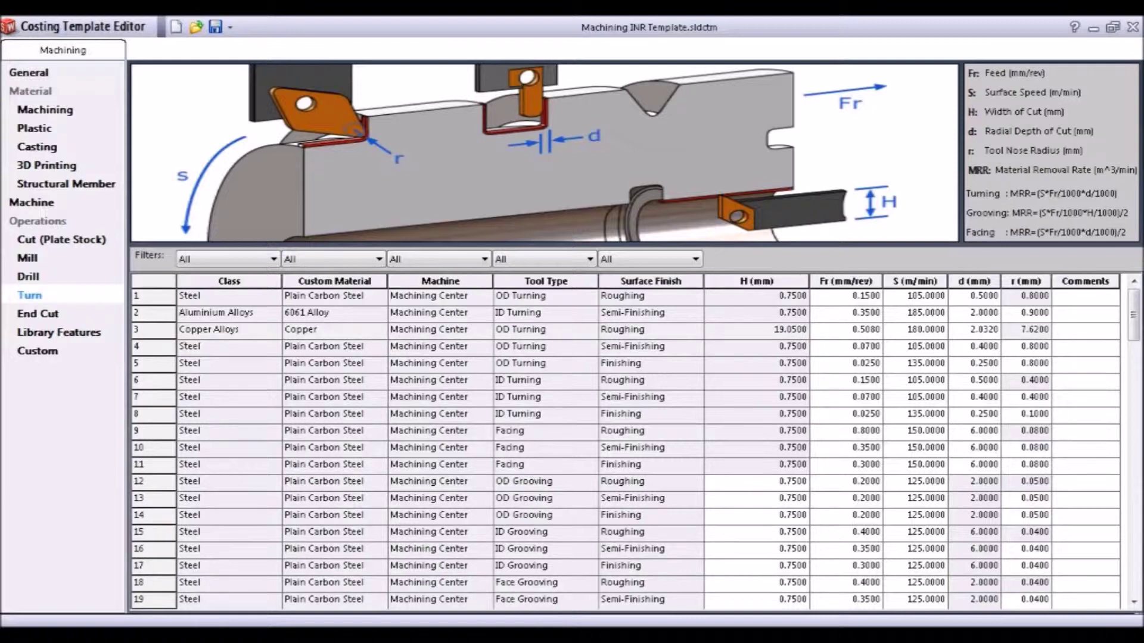
key(Down)
key(Down)
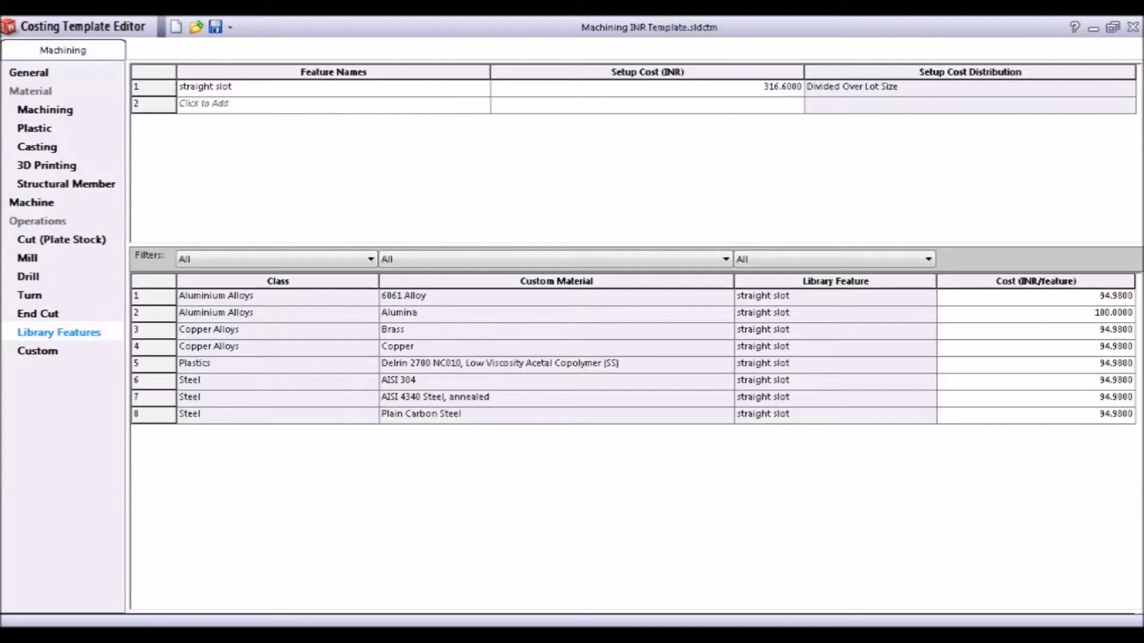
key(Down)
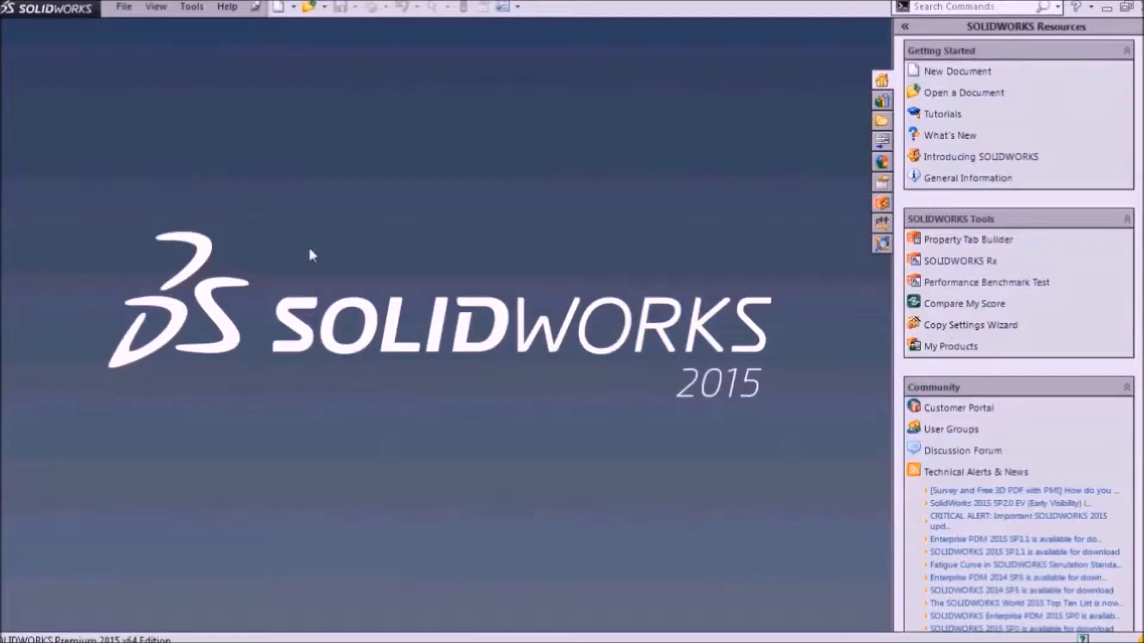
Step: Open Machining Part INR.SLDPRT from Recent Documents and look for Costing under the Tools menu
key(r)
click(185, 164)
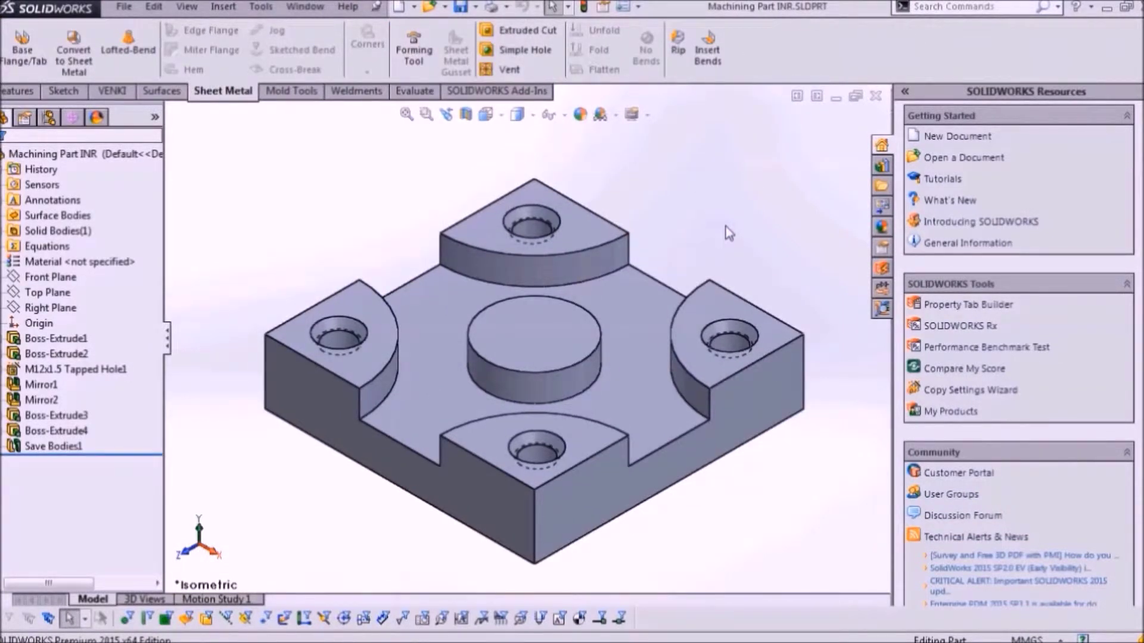
click(261, 7)
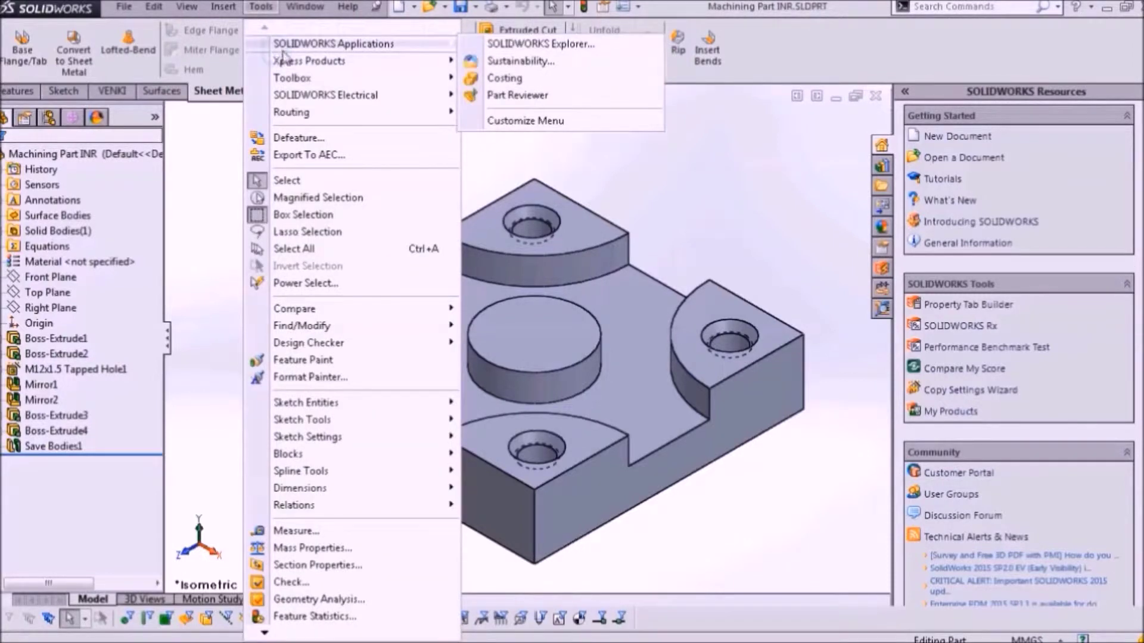
mouse_move(333, 42)
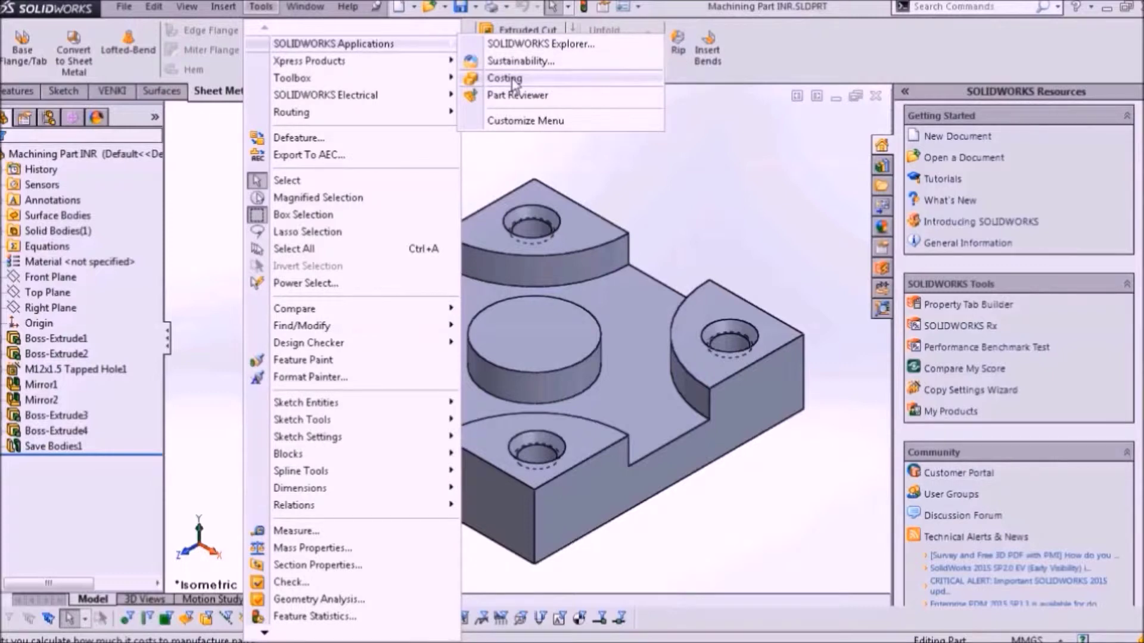
click(513, 83)
click(411, 90)
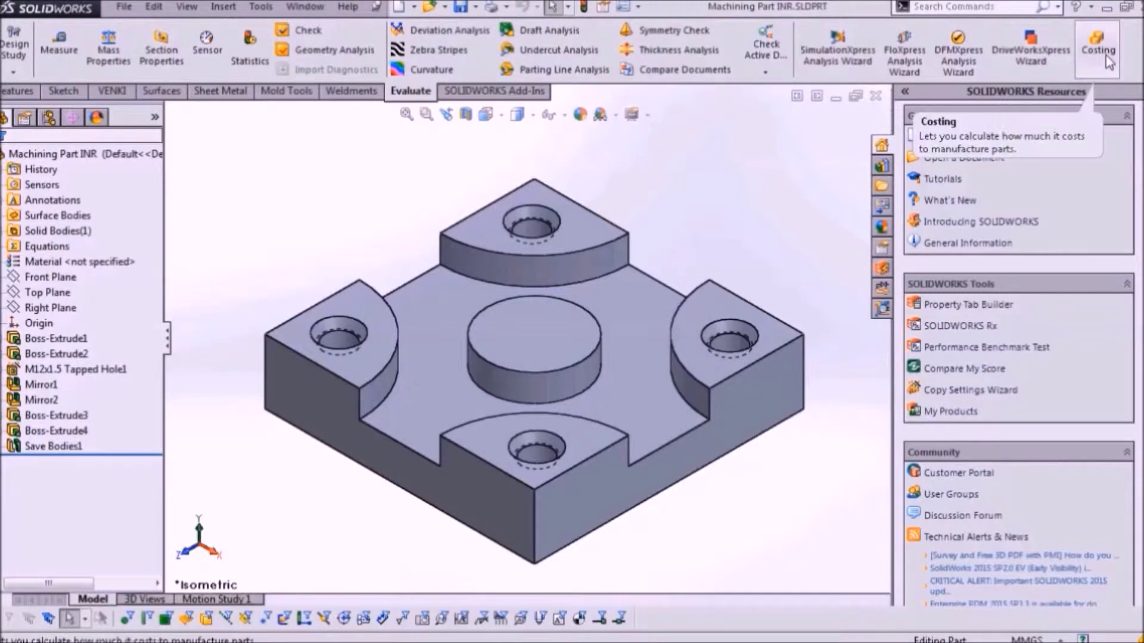
click(230, 93)
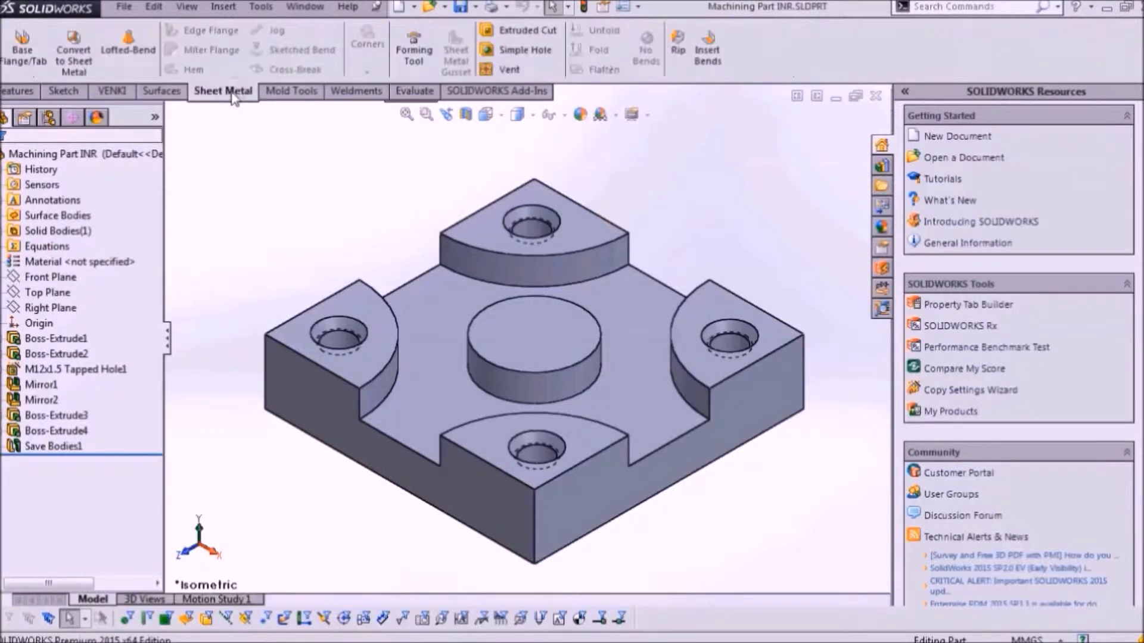
Step: Search commands for 'Costing' to find and launch the Costing tool
click(936, 6)
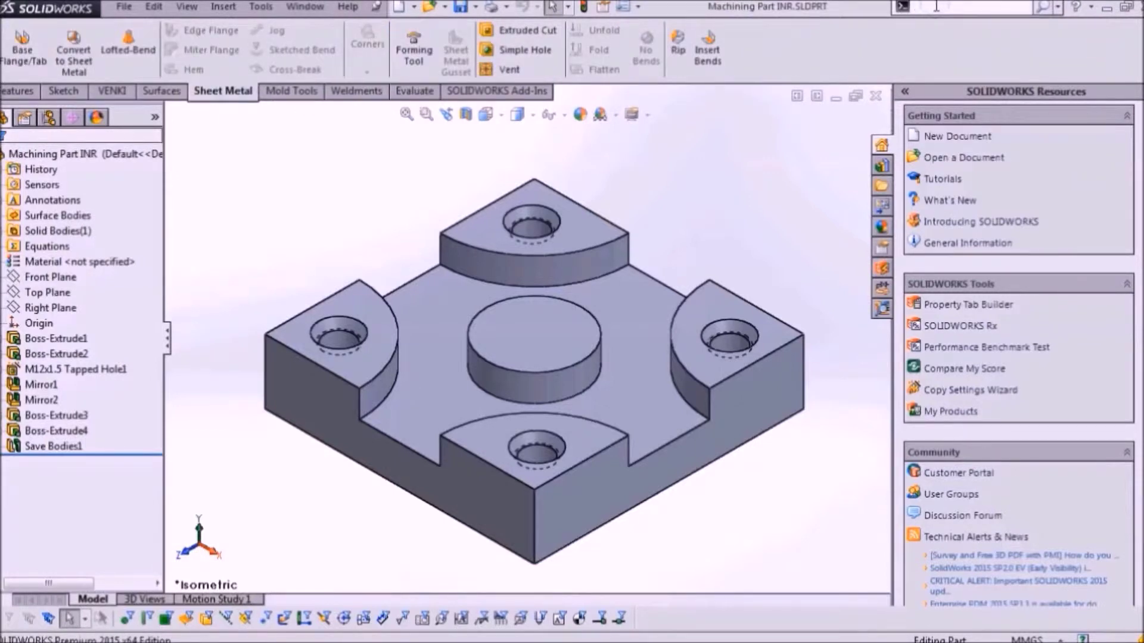
text(Costing)
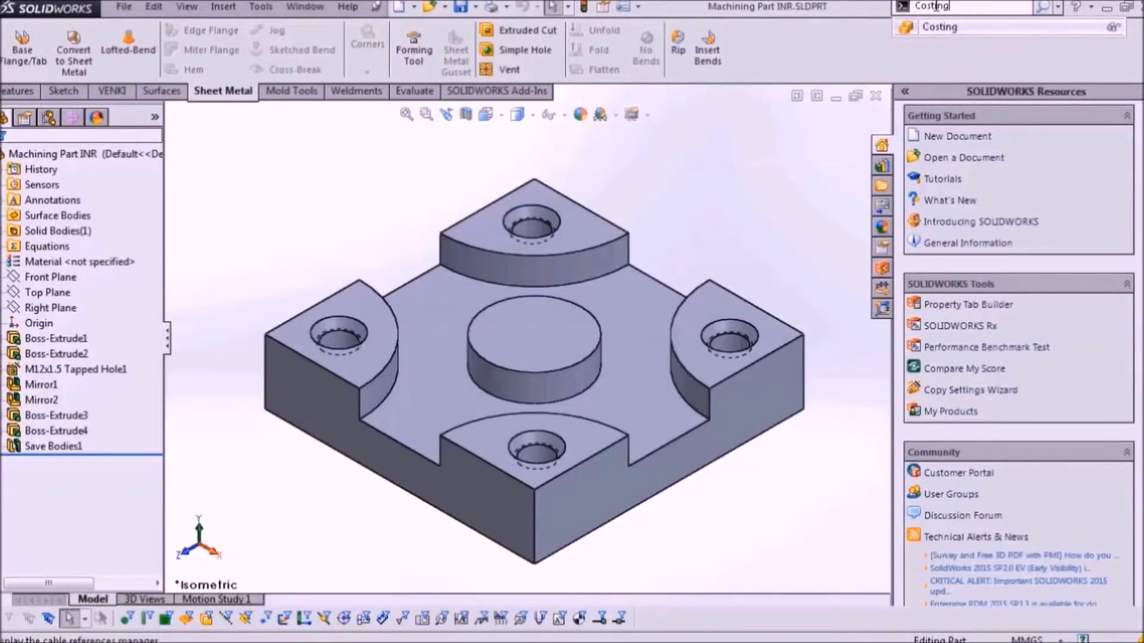
click(1112, 30)
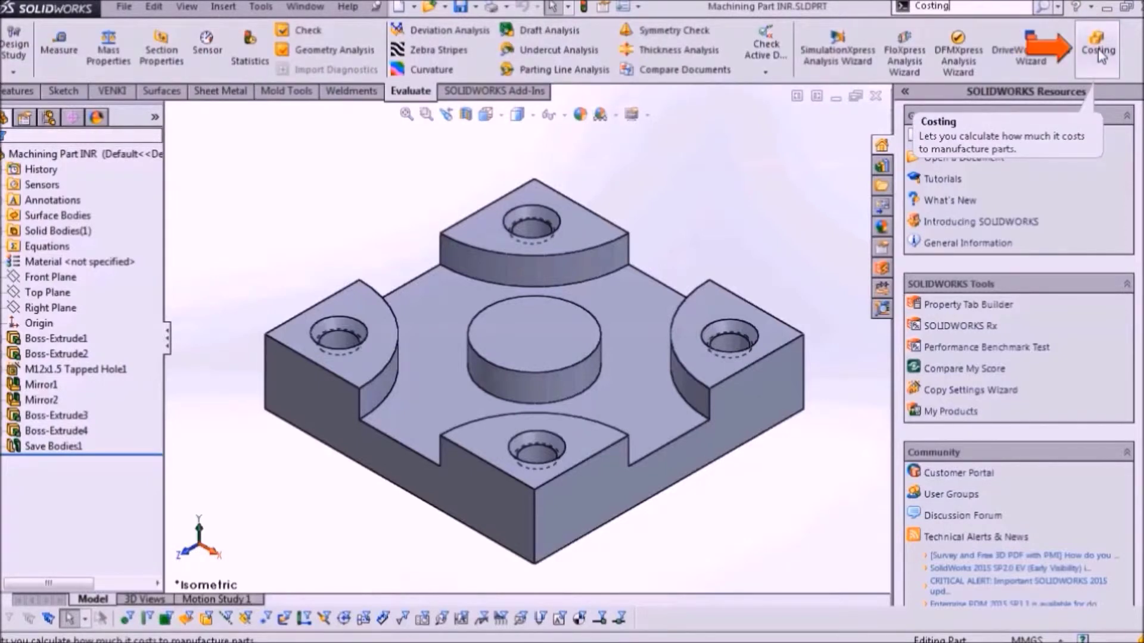
click(1043, 13)
click(1015, 28)
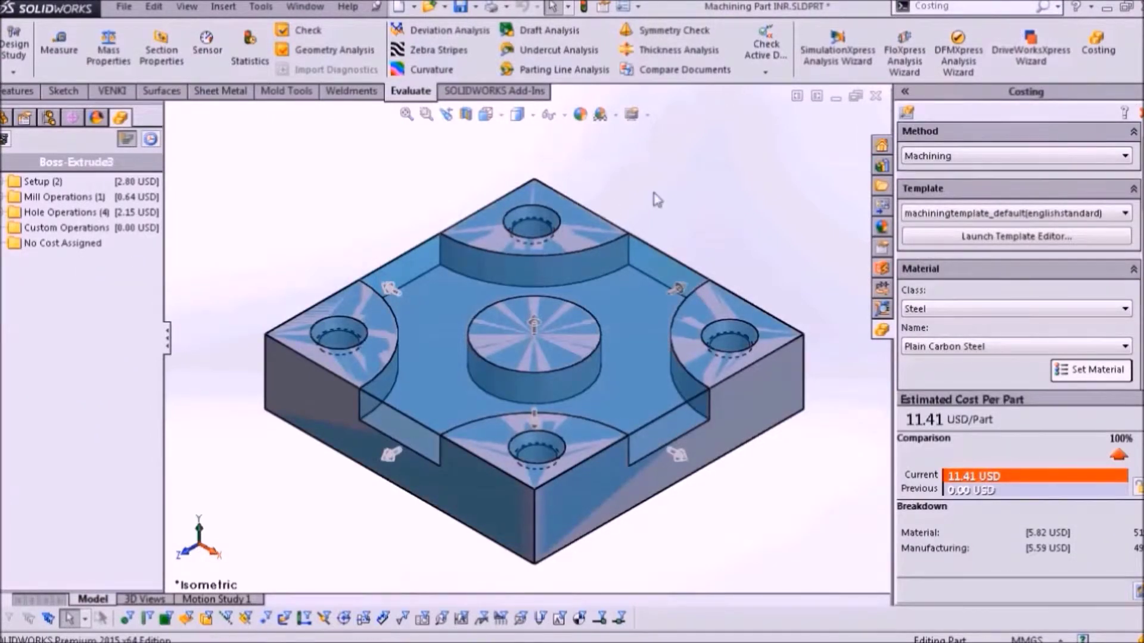
Step: Expand Setup, Load and Unload, Mill Operations (Slot 1) and Hole Operations in the CostingManager tree
click(6, 181)
mouse_move(136, 196)
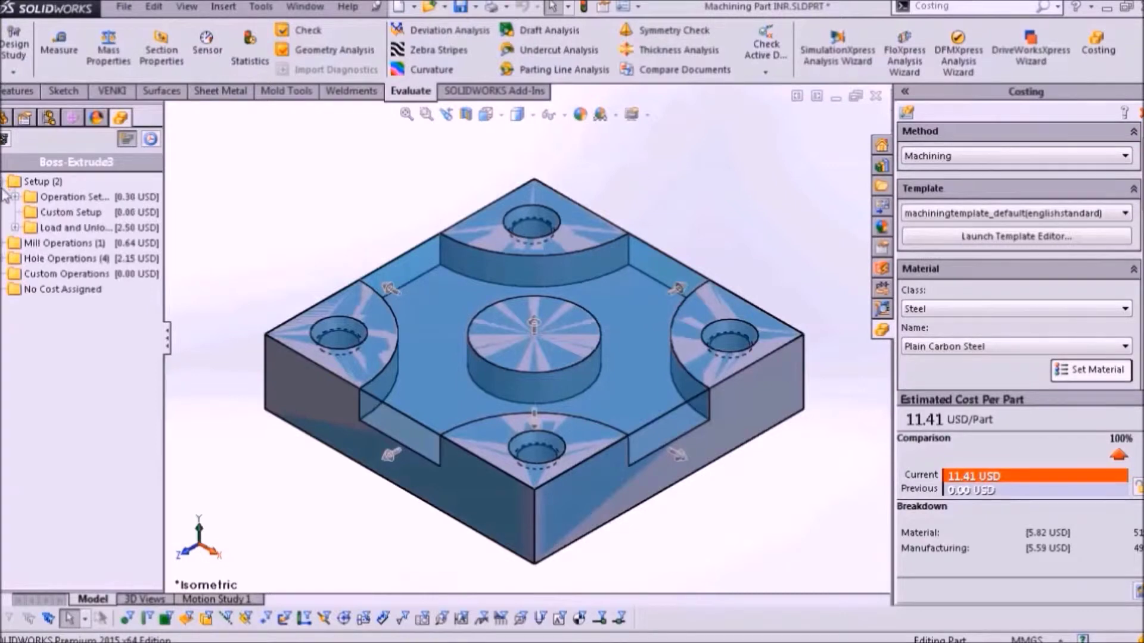
click(15, 197)
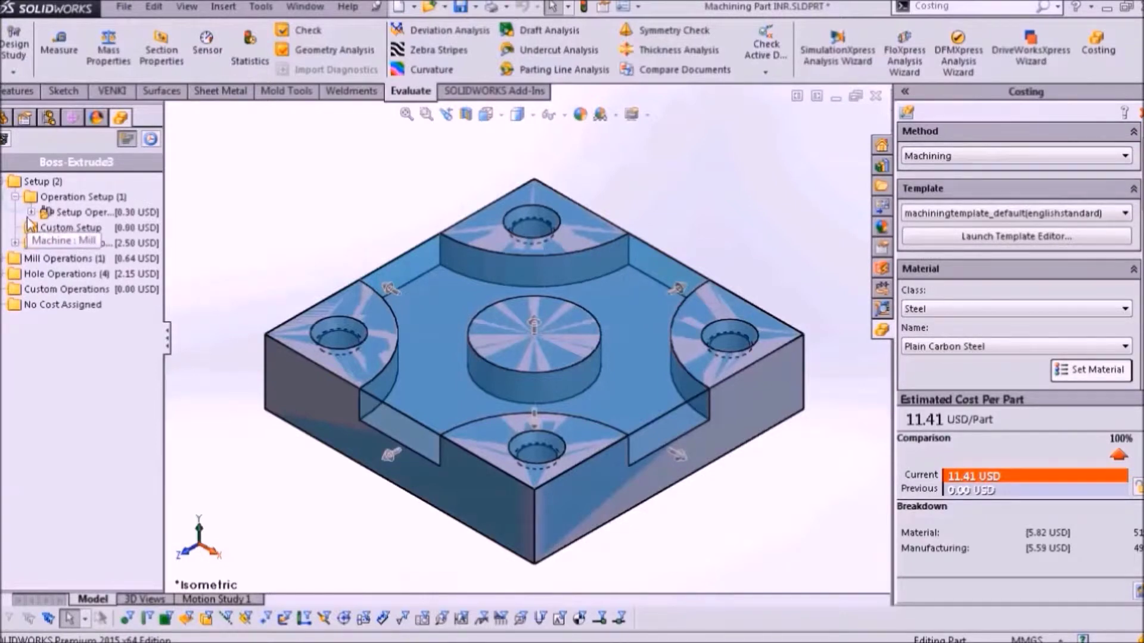
click(31, 213)
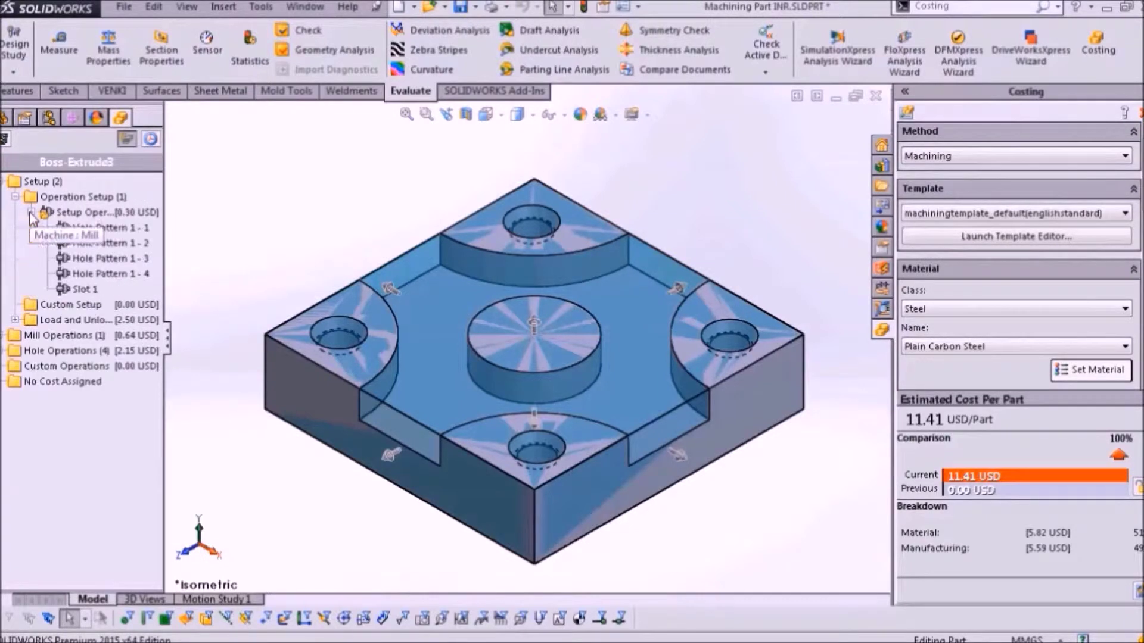
click(15, 320)
click(6, 351)
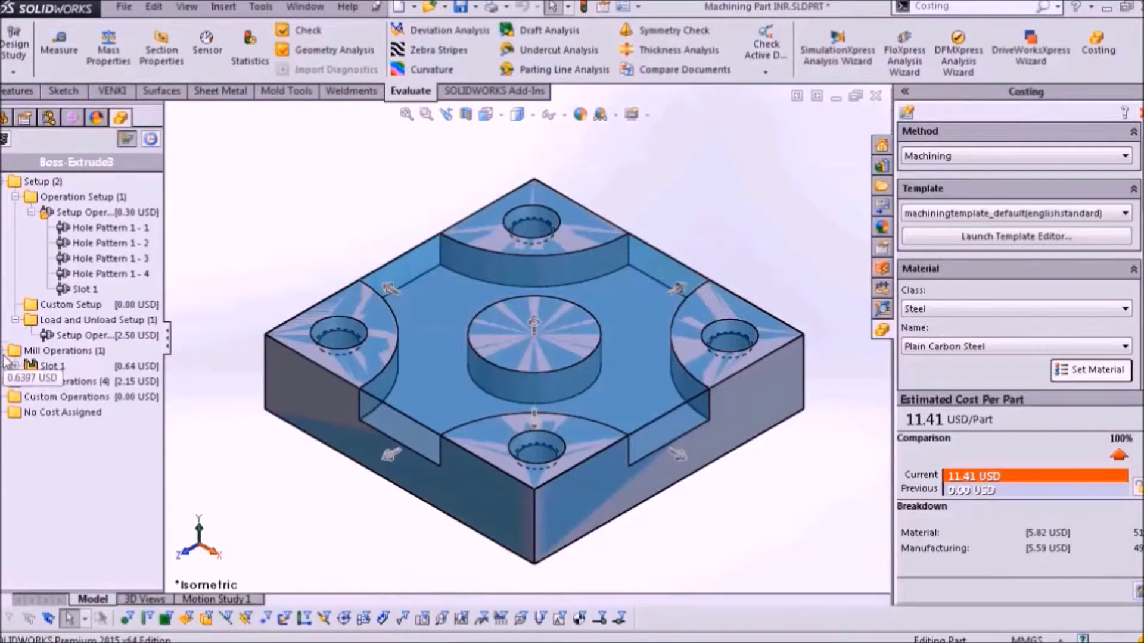
click(15, 366)
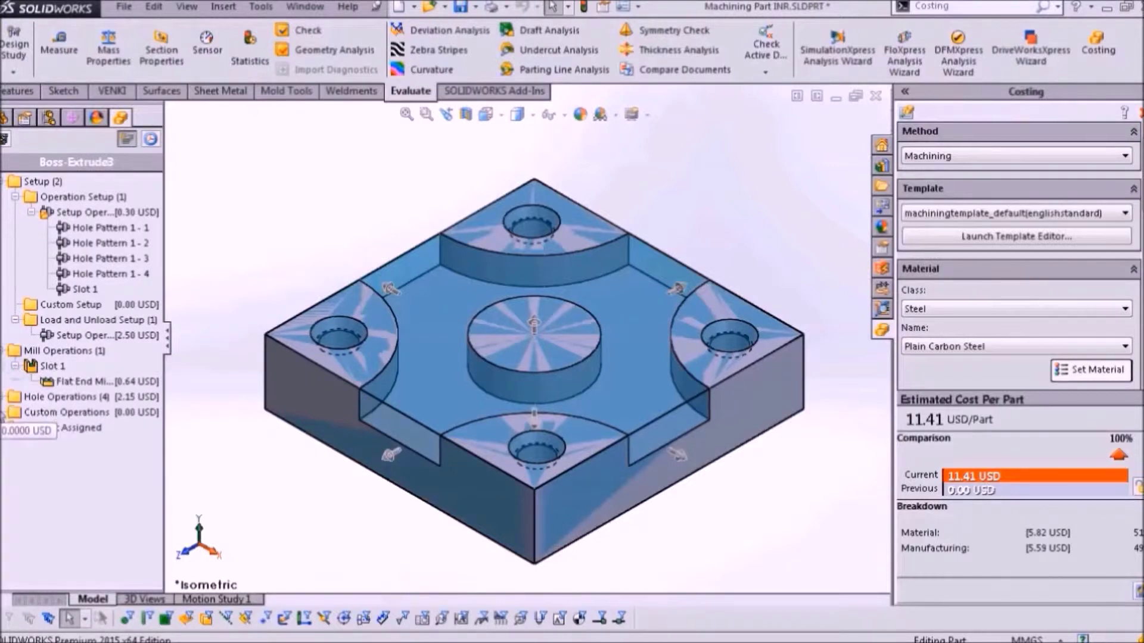
click(6, 398)
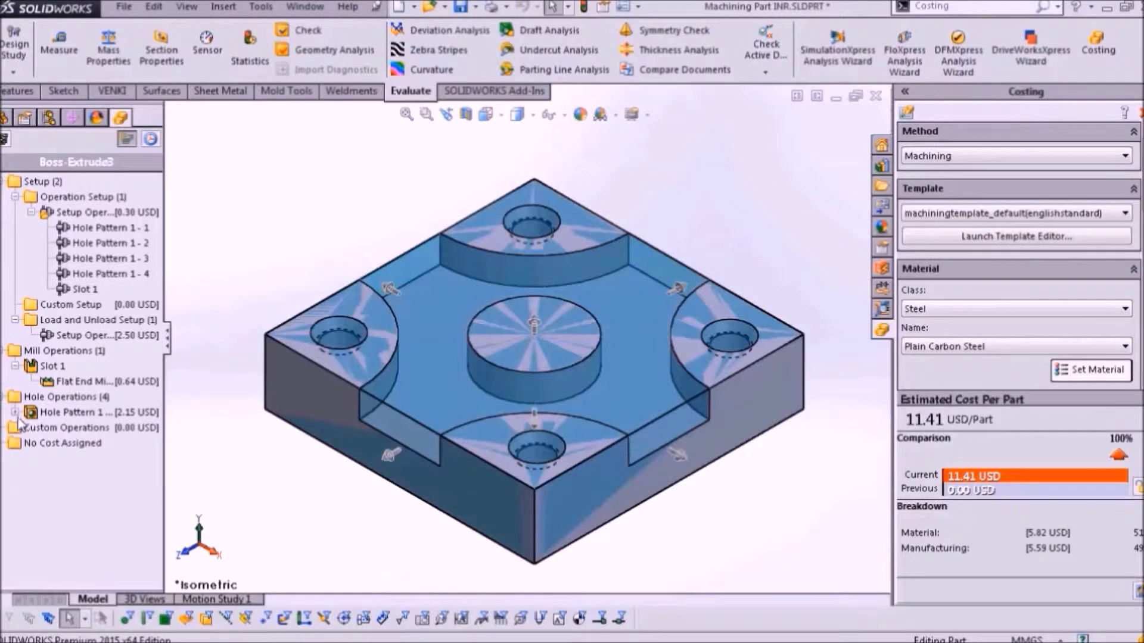
click(14, 412)
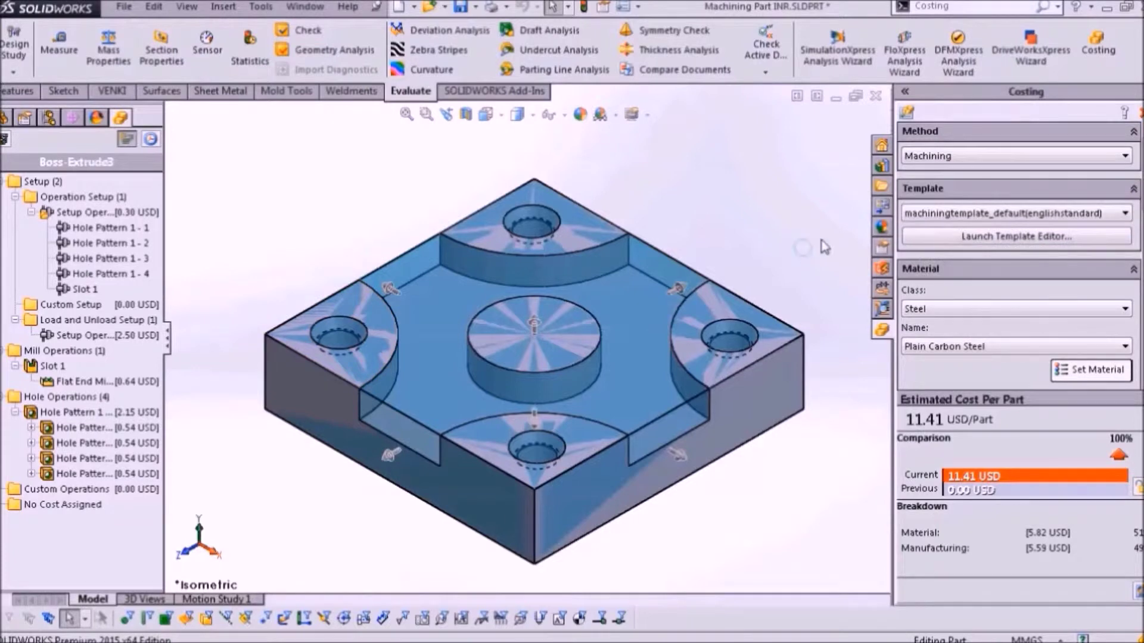
Step: Switch the costing template to Machining INR Template and re-expand the setup and hole costs
click(1047, 221)
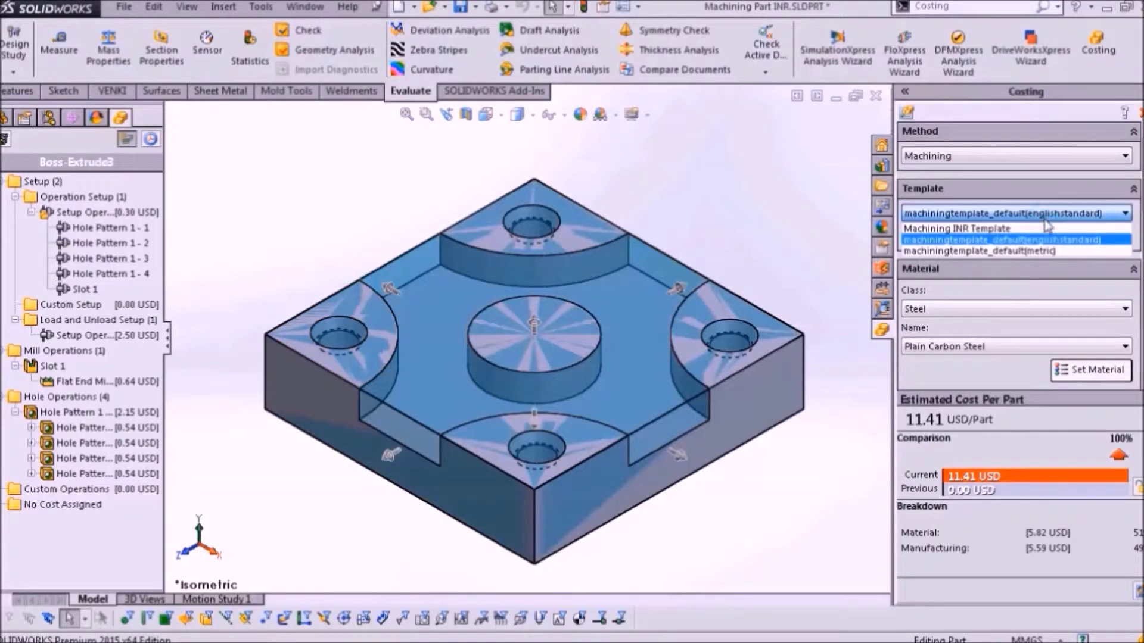
click(1043, 227)
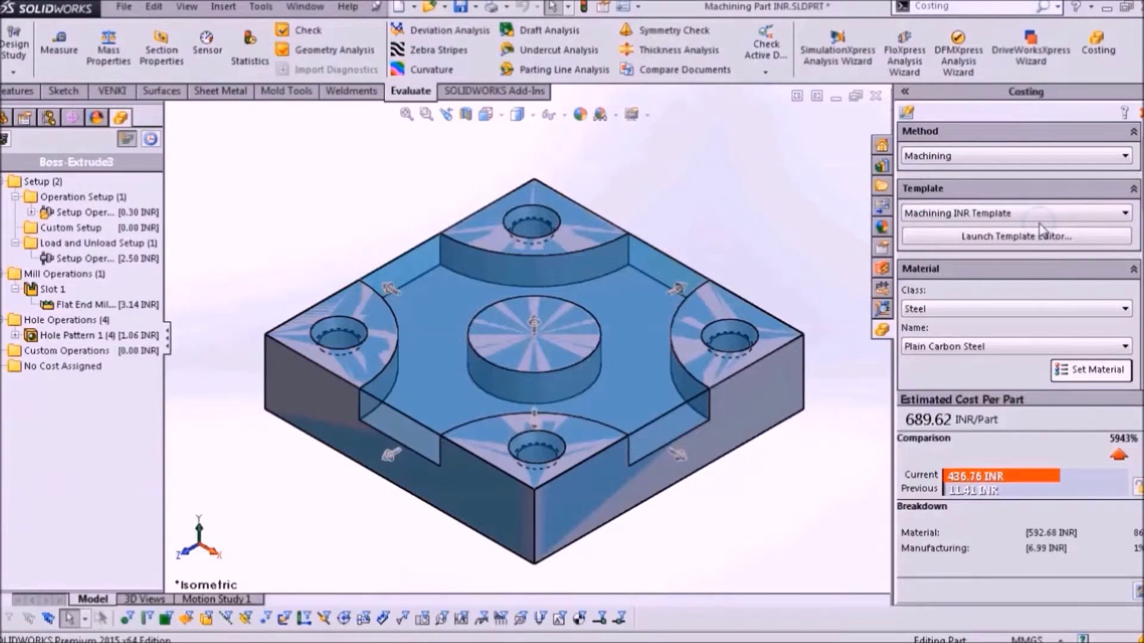
click(31, 212)
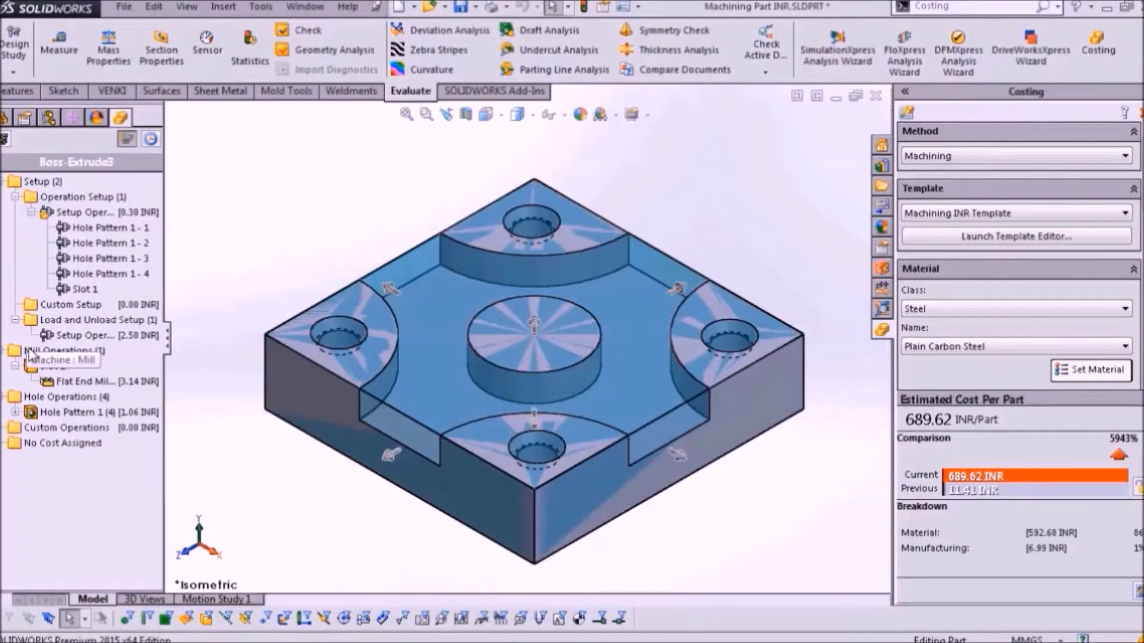
click(15, 412)
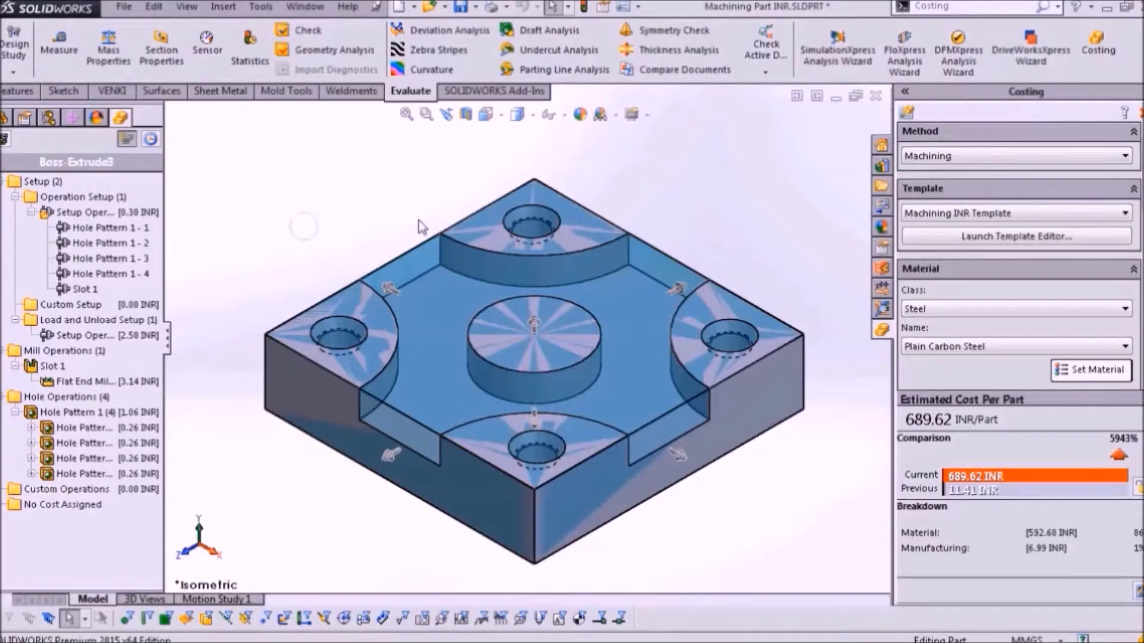
Step: Set the material to class Steel, grade AISI 304
click(990, 309)
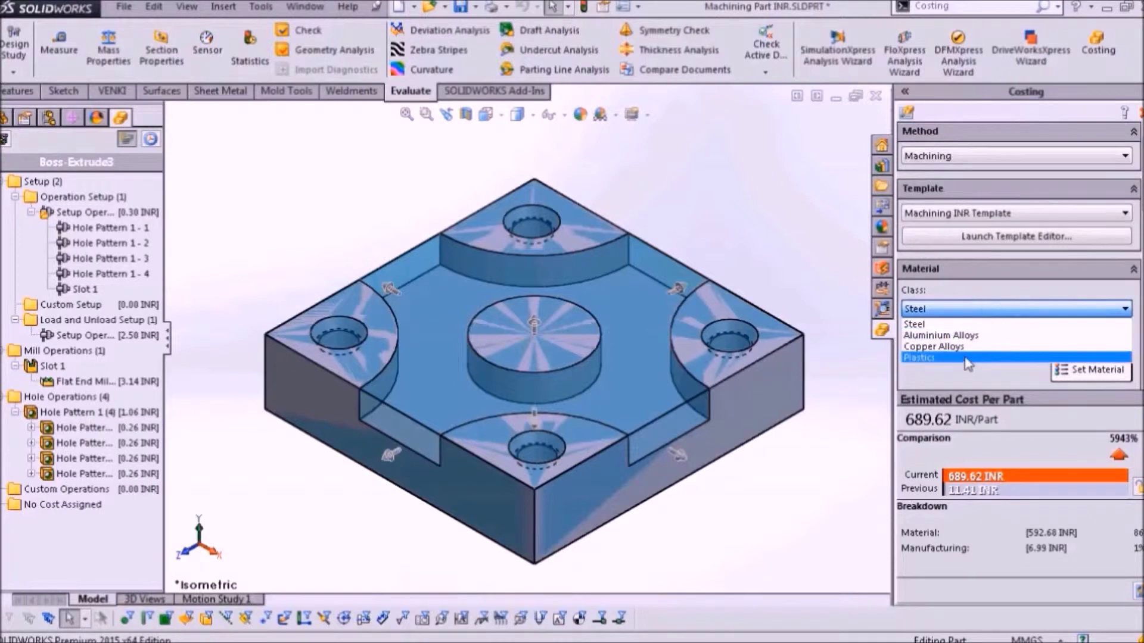
click(992, 324)
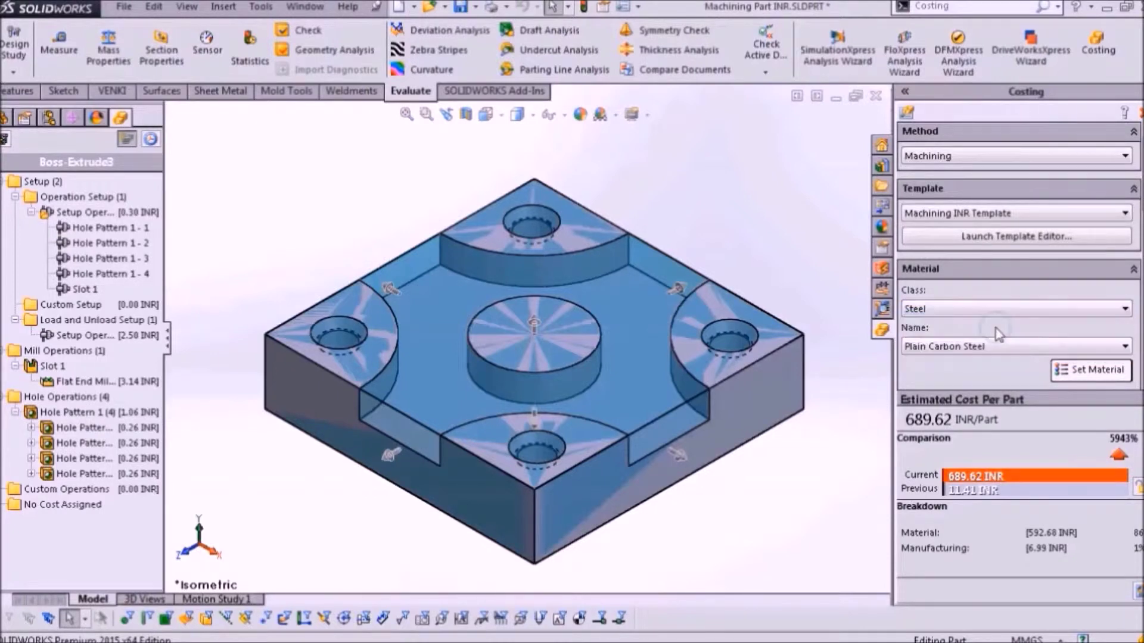
click(990, 346)
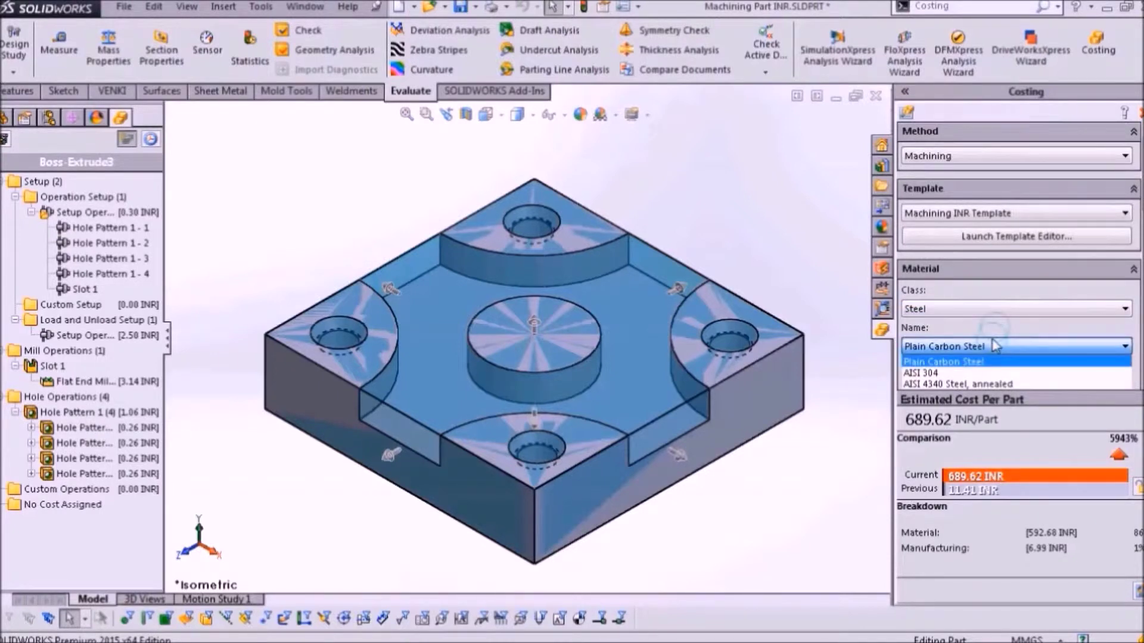
click(977, 374)
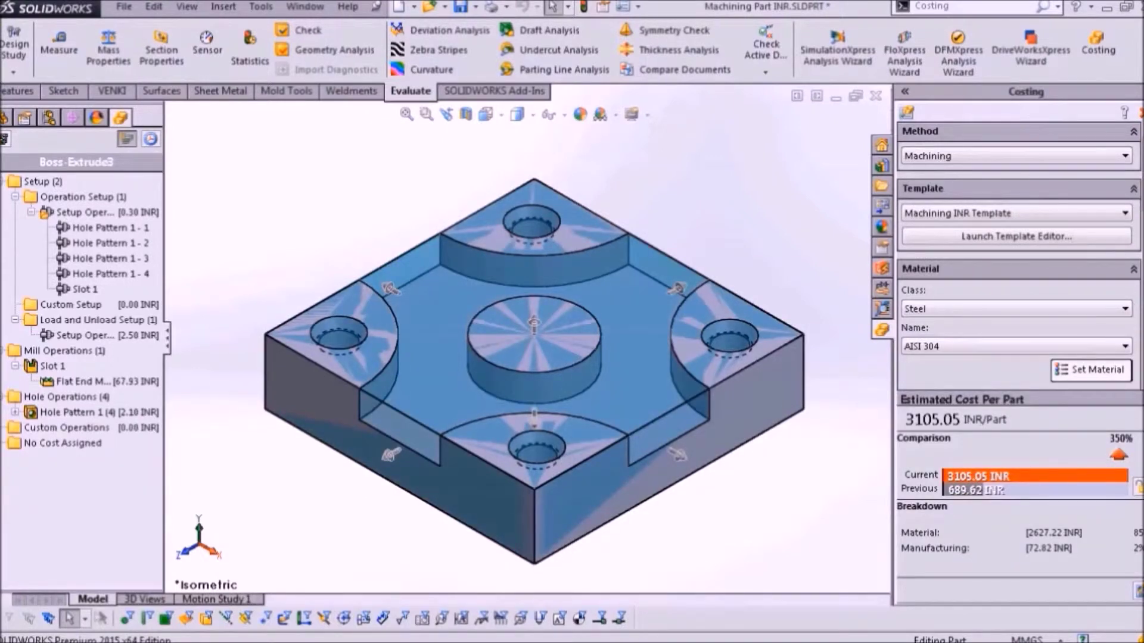
Step: Set the material cost to 1400 INR/kg
scroll(1019, 268, down, 1)
scroll(1018, 268, down, 2)
scroll(1018, 268, down, 2)
scroll(1018, 268, down, 1)
scroll(984, 168, down, 1)
scroll(984, 169, down, 1)
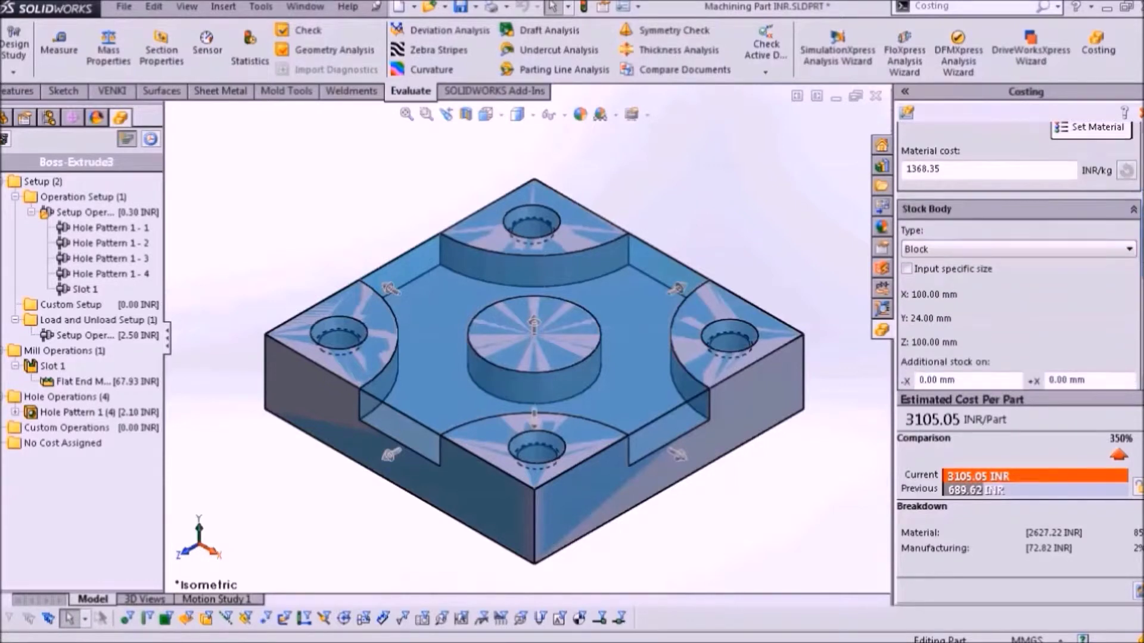
double_click(984, 168)
text(1400)
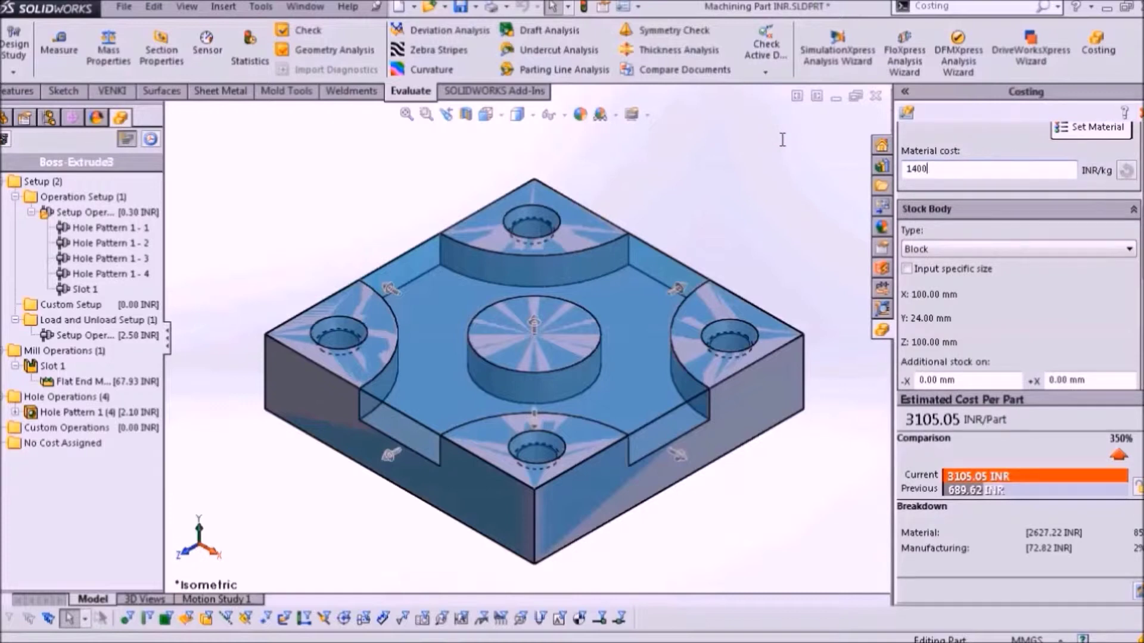
key(Return)
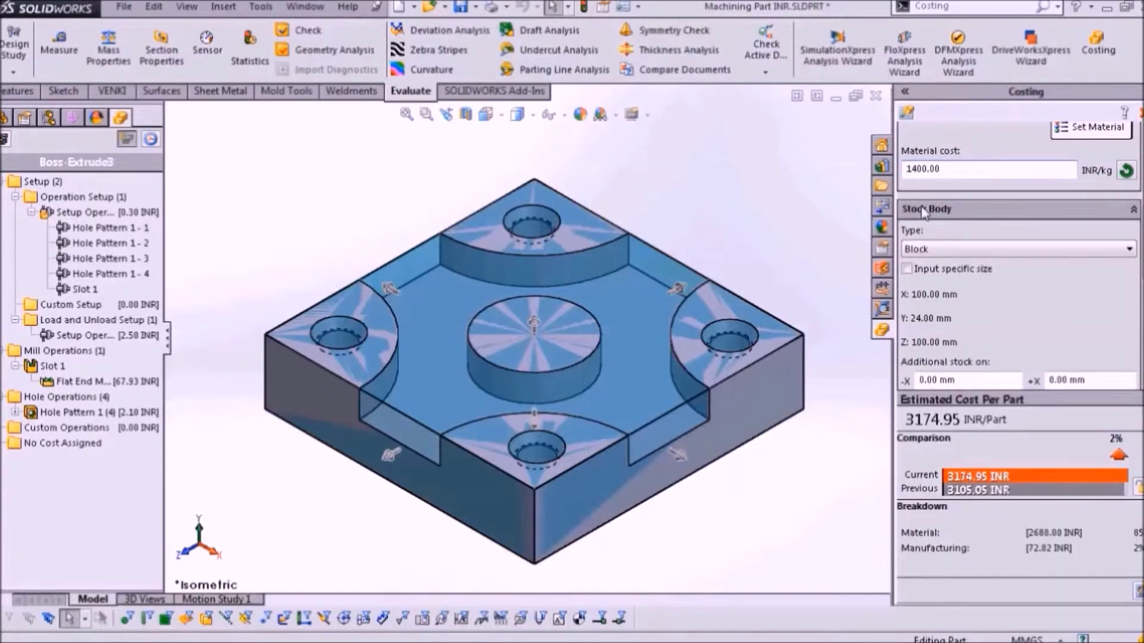
Step: Keep Block stock, add 1 mm extra stock on +Y, and update the estimate
click(956, 251)
click(956, 253)
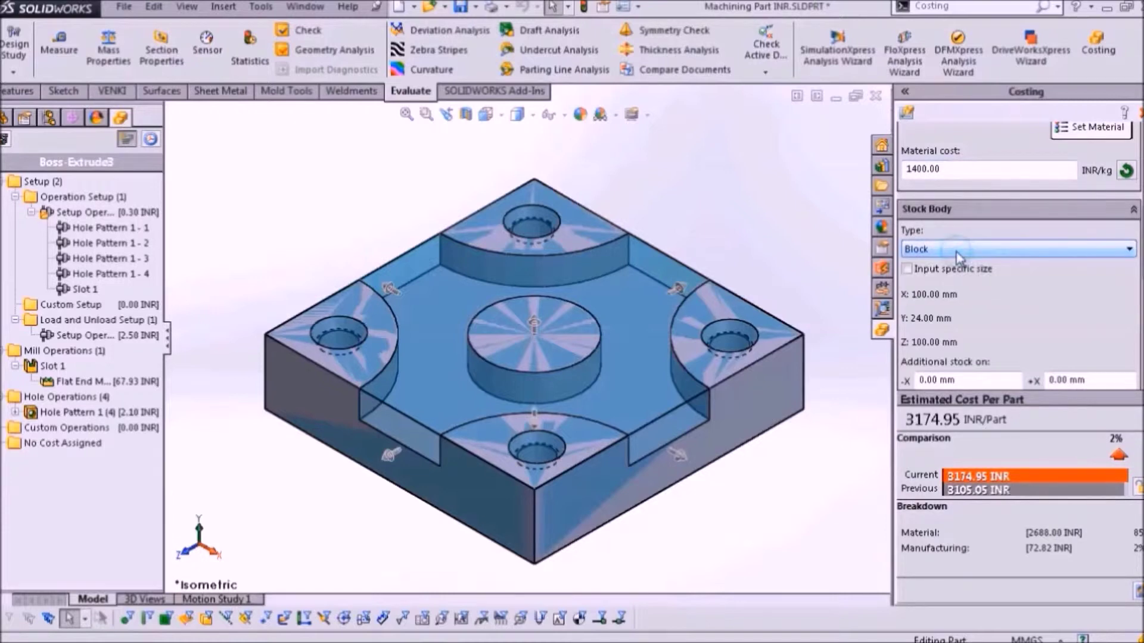
click(916, 273)
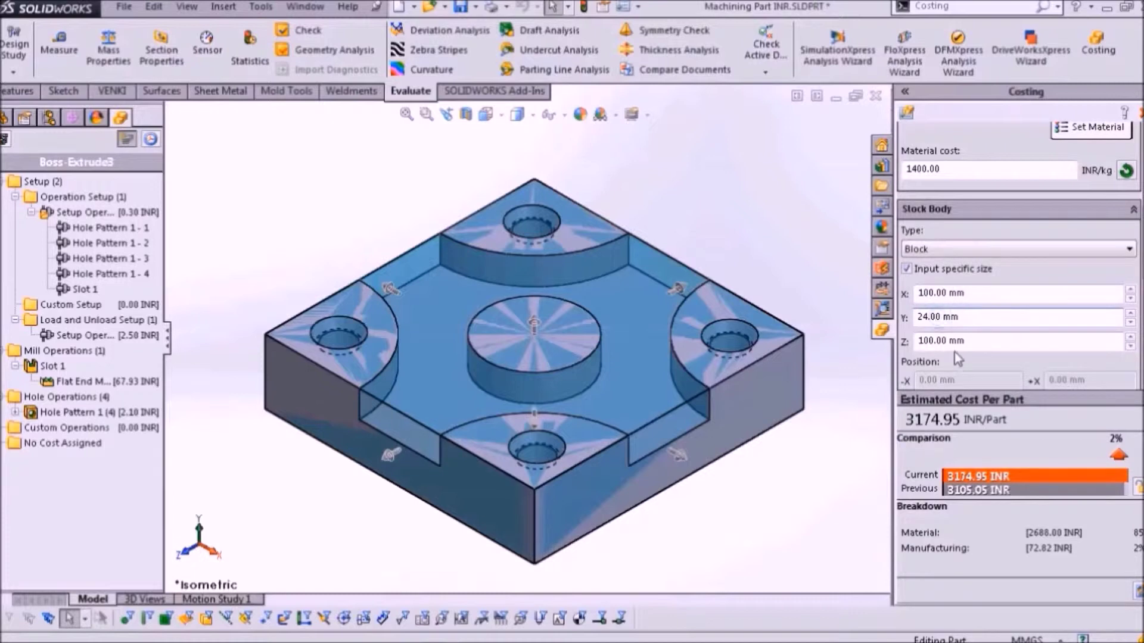
click(907, 269)
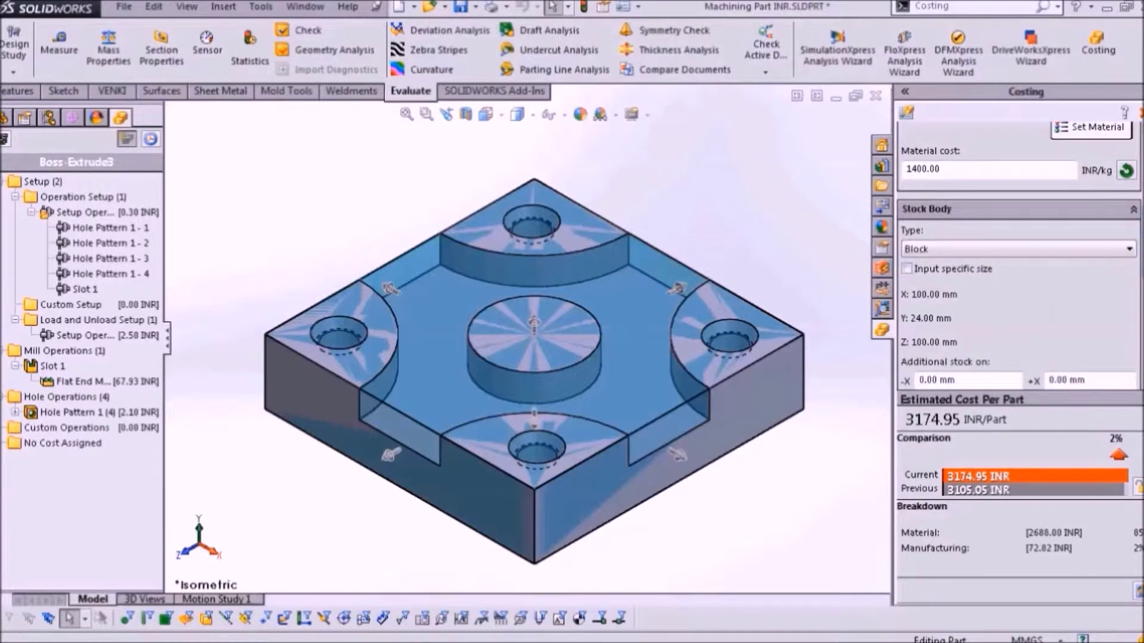
scroll(1019, 256, down, 2)
scroll(1018, 256, down, 2)
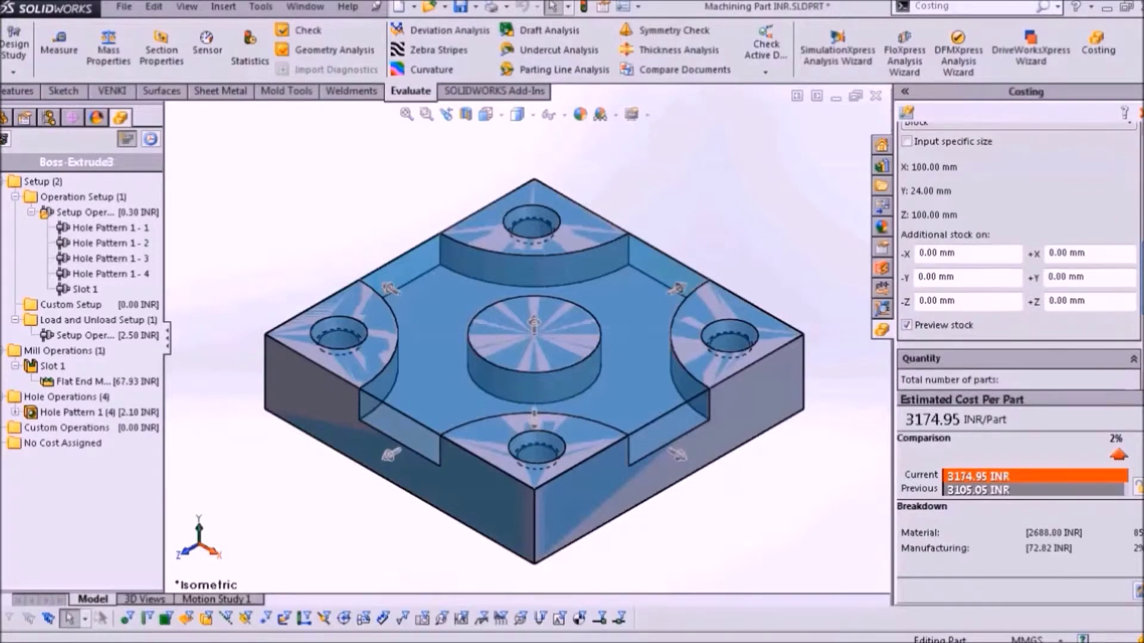
click(1113, 274)
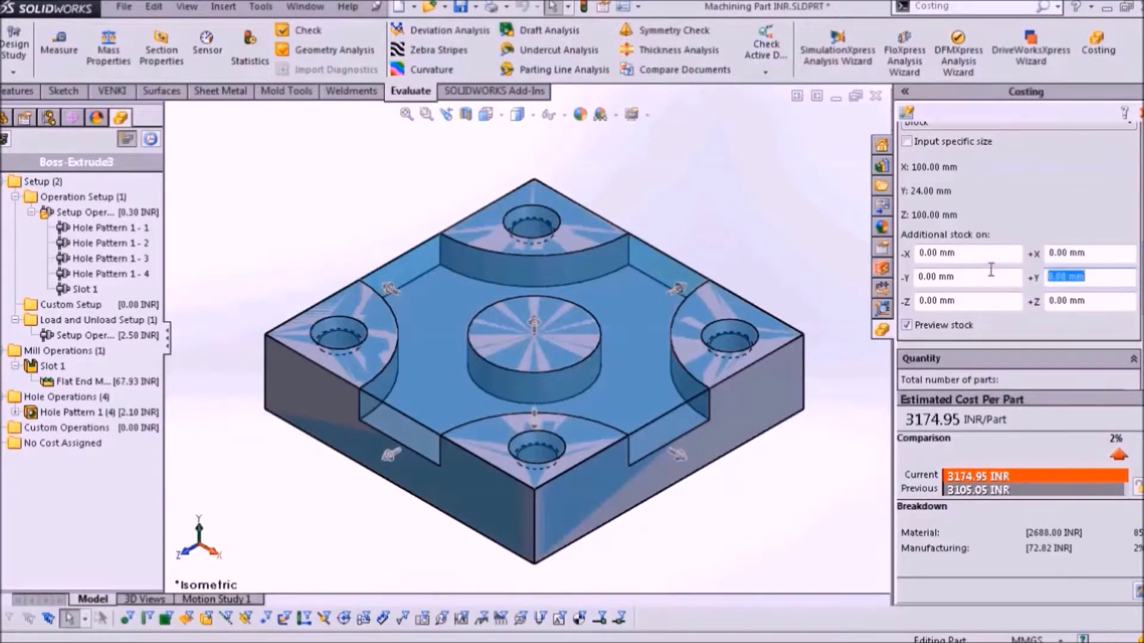
text(1)
key(Return)
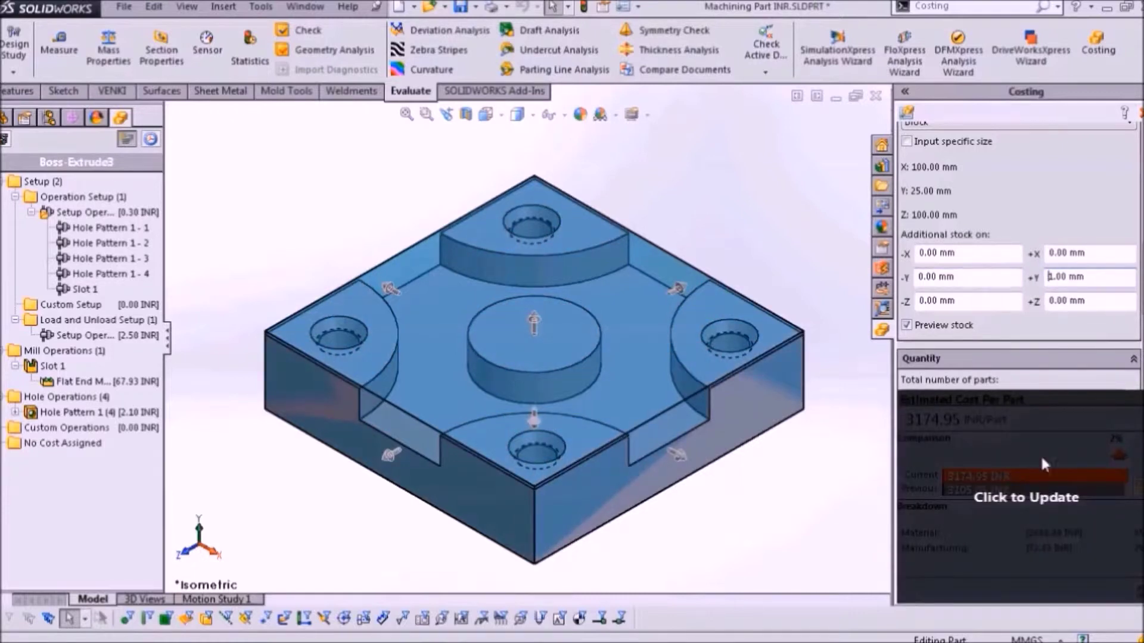
click(1043, 473)
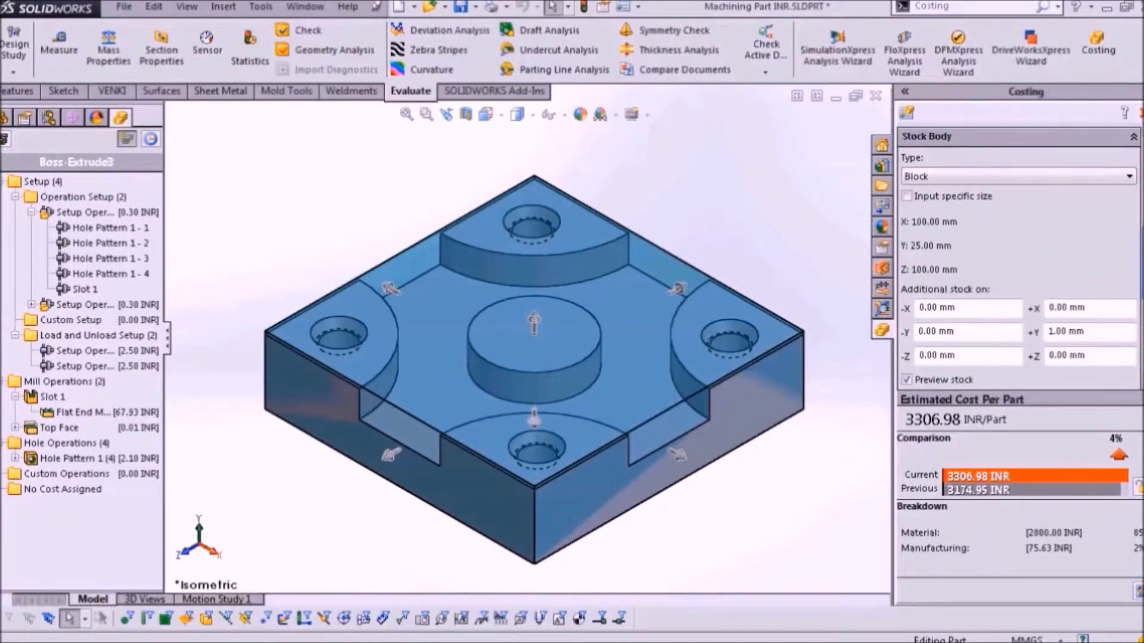
Step: Try Plate and Cylinder stock body types, then set the stock type to Custom
click(1085, 176)
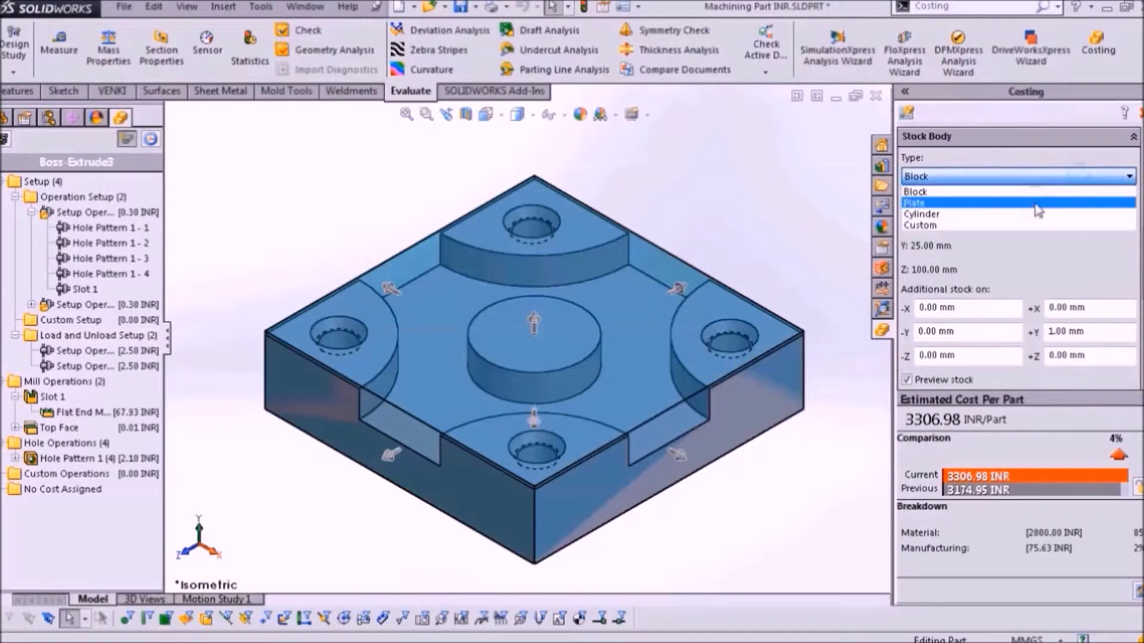
click(1038, 202)
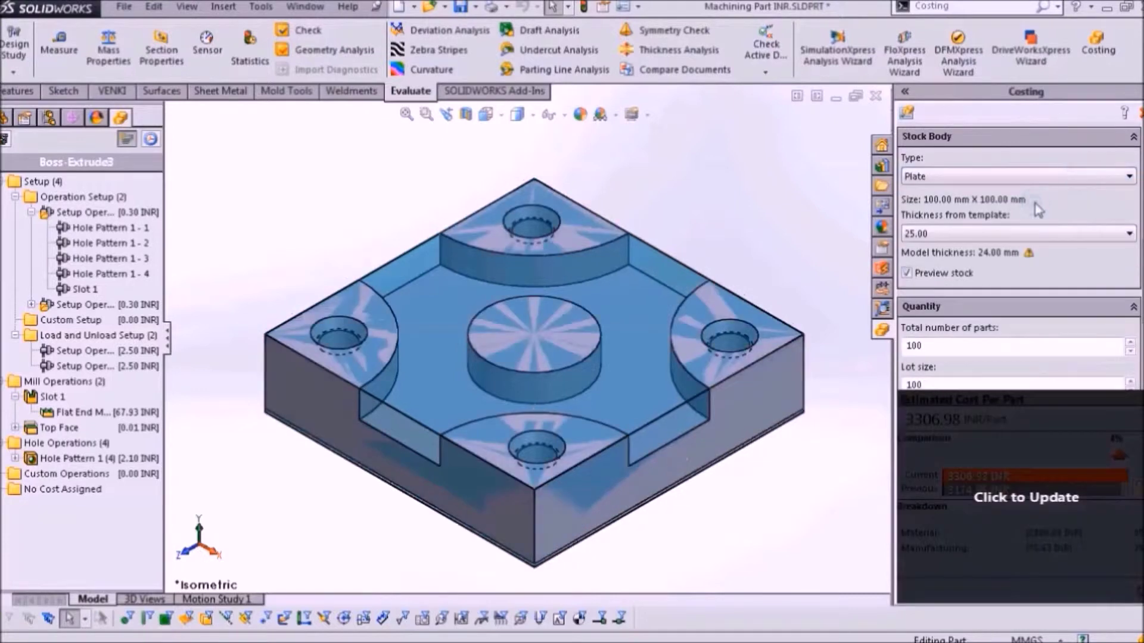
click(1014, 235)
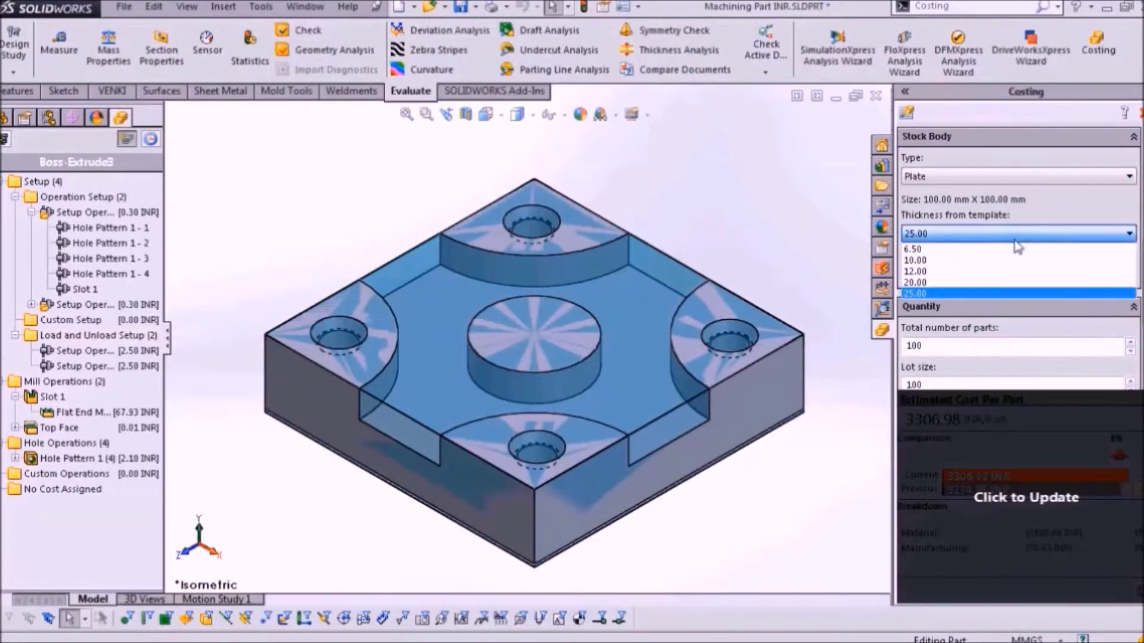
click(968, 176)
click(965, 223)
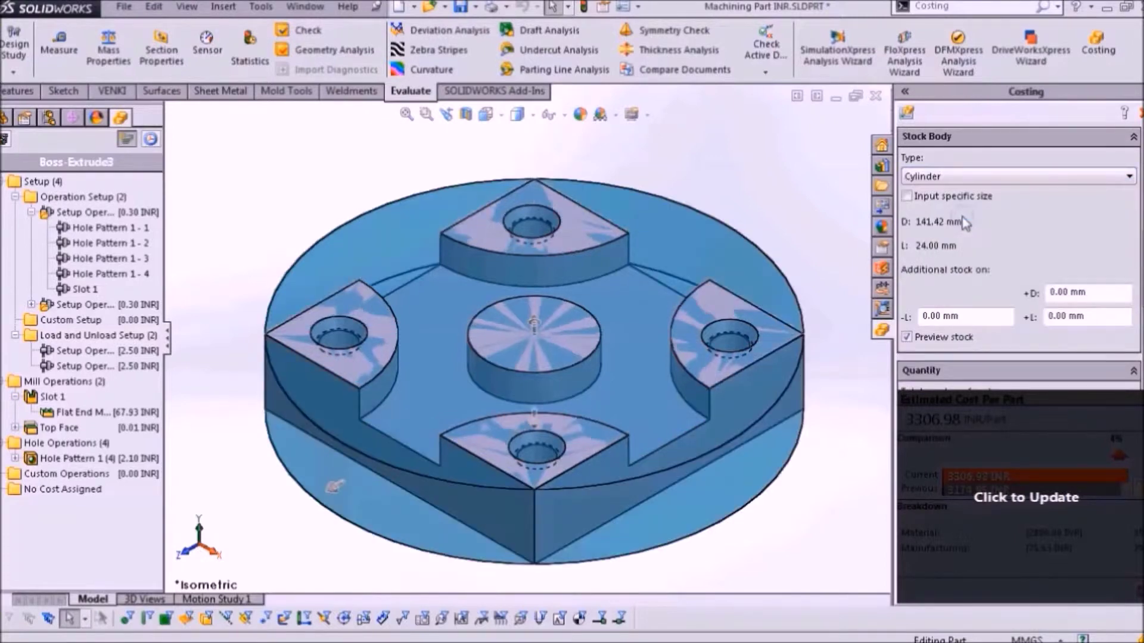
click(977, 177)
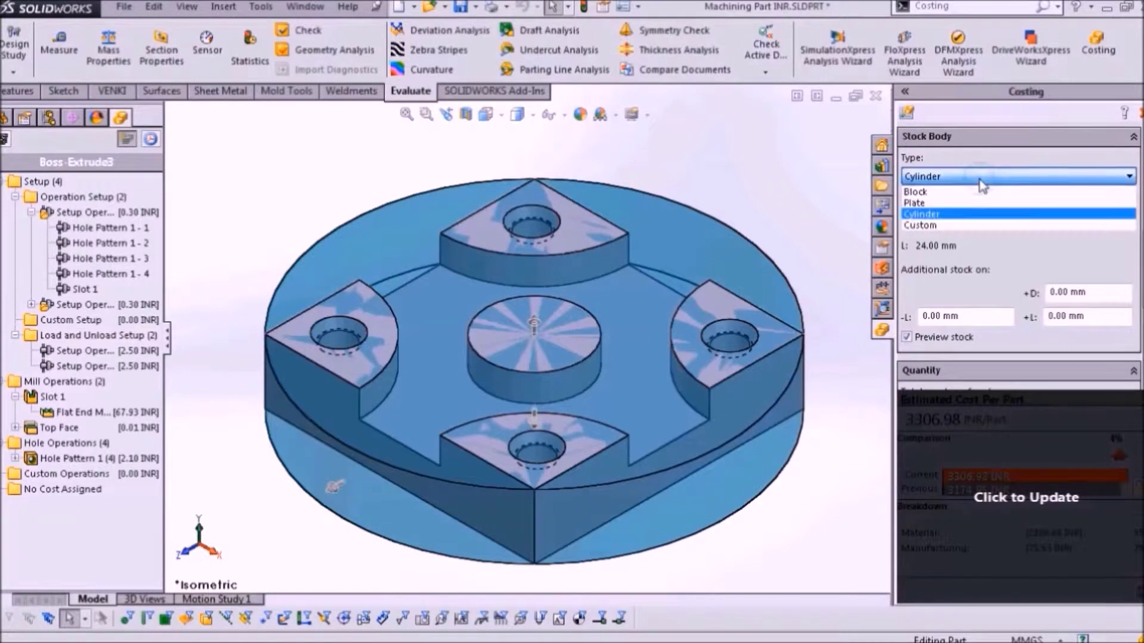
click(962, 225)
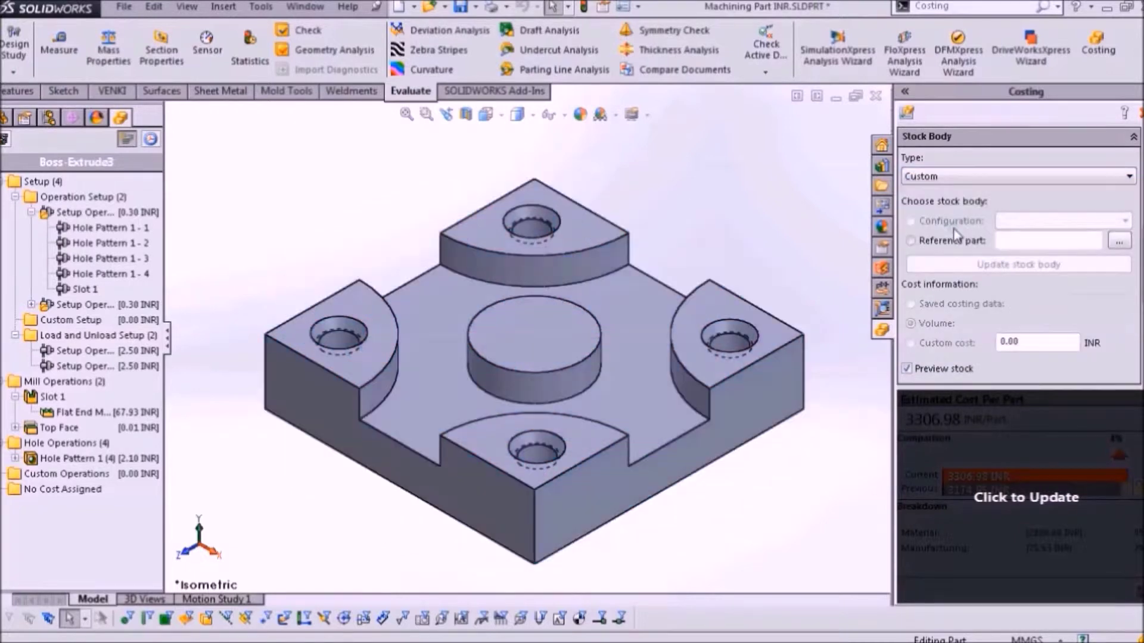
Step: Use Customed Part.sldprt as the reference stock and update, giving 11328.91 INR/Part
click(1120, 241)
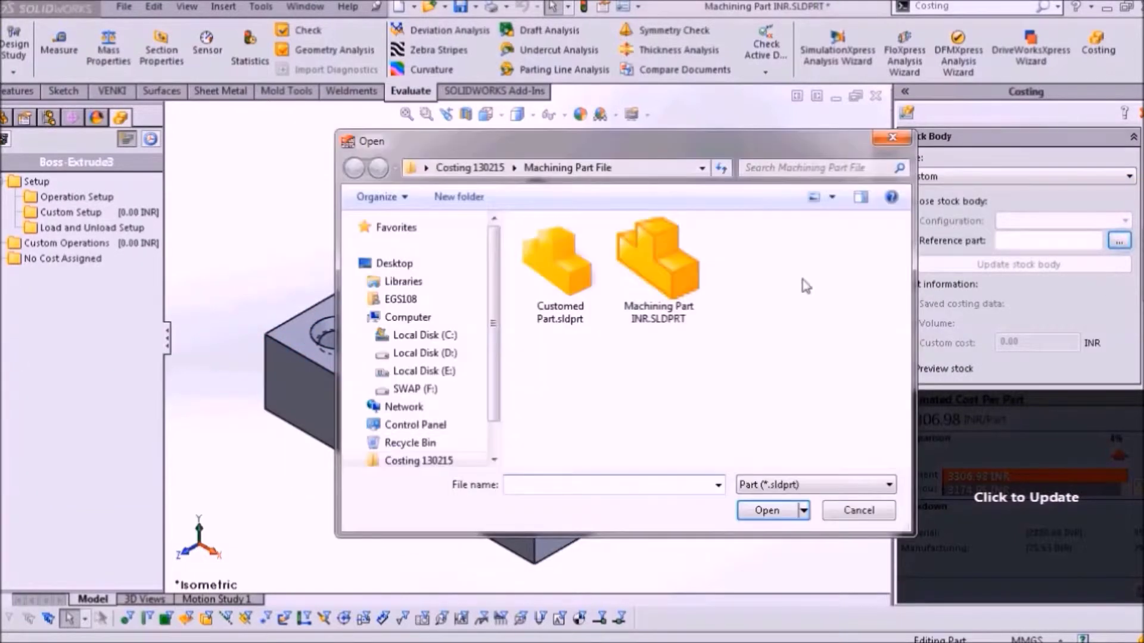
double_click(573, 265)
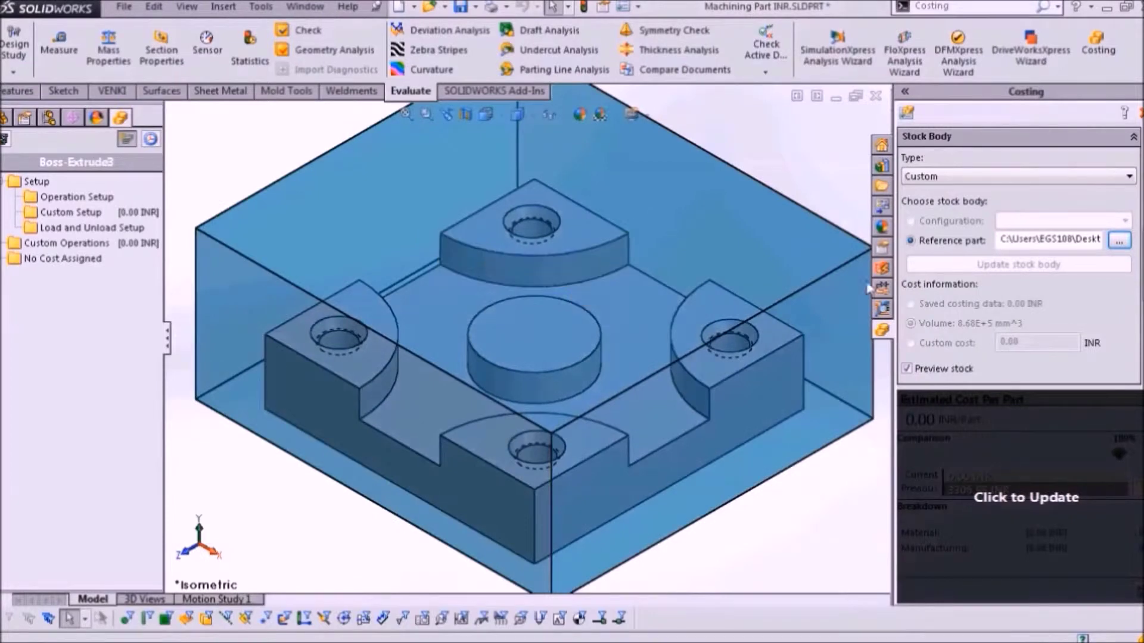
click(1071, 447)
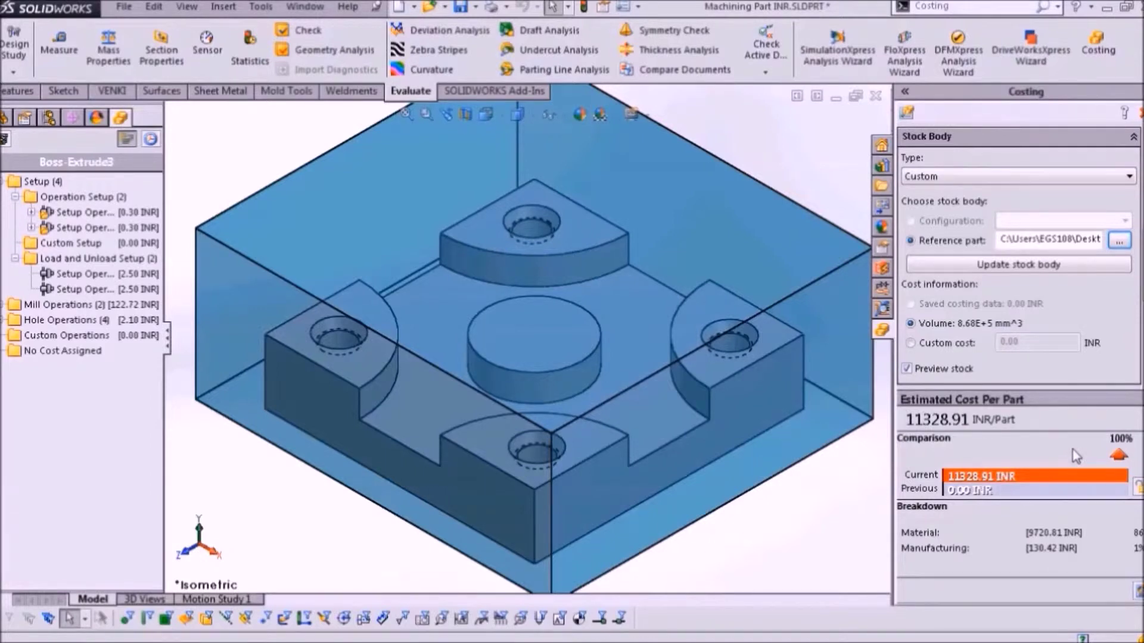
Step: Return the stock type to Block, update to 3306.98 INR/Part, and hide the stock preview
click(1024, 177)
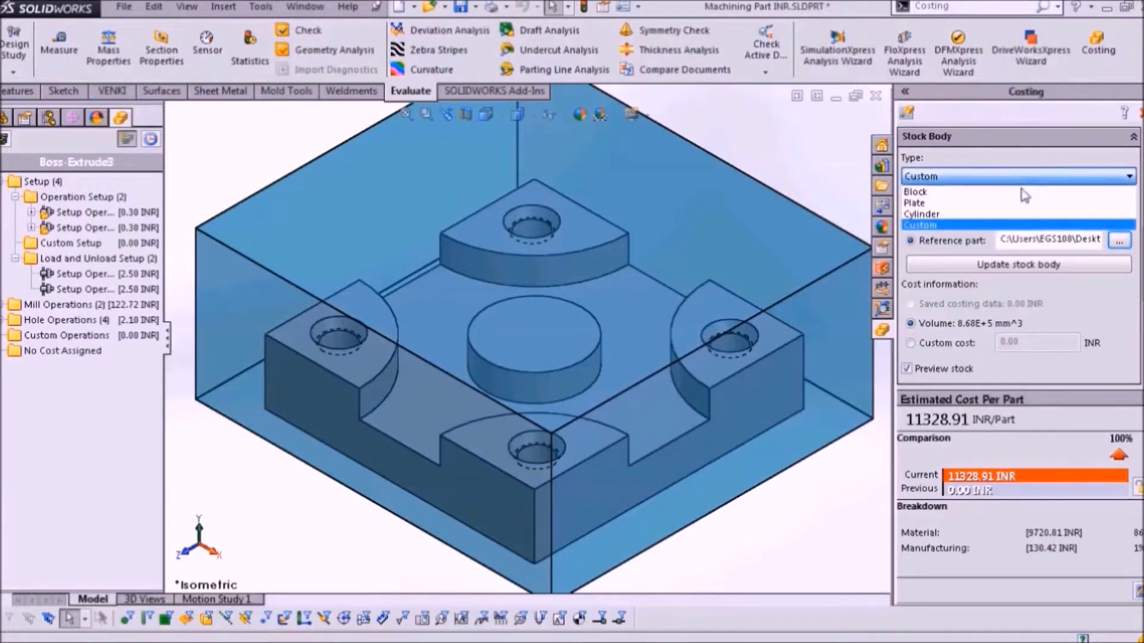
click(1024, 191)
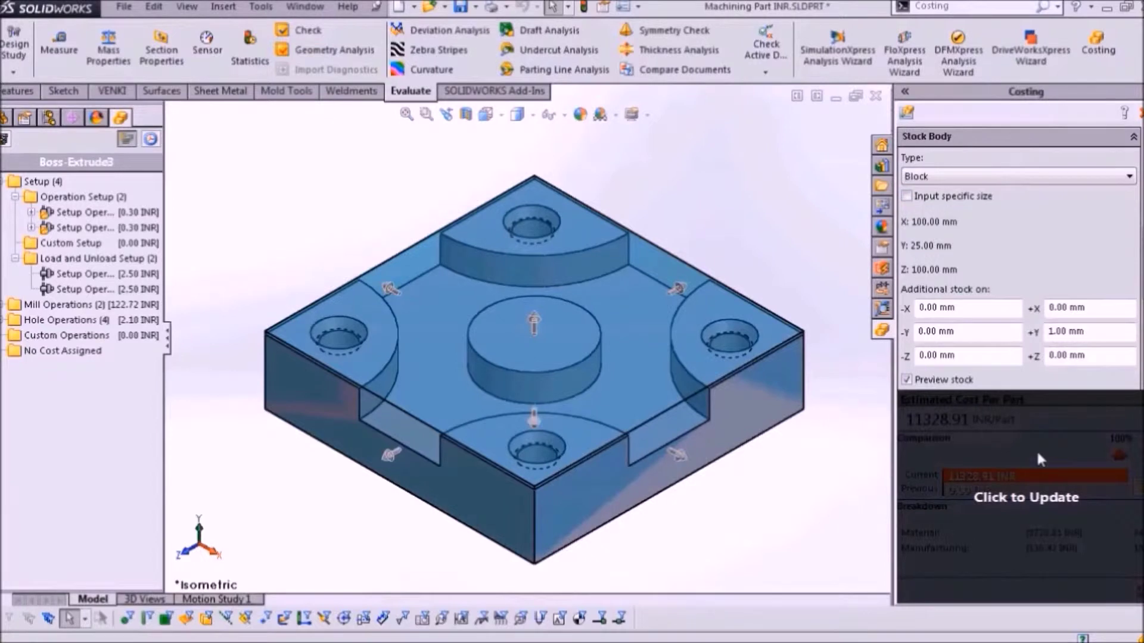
click(1035, 449)
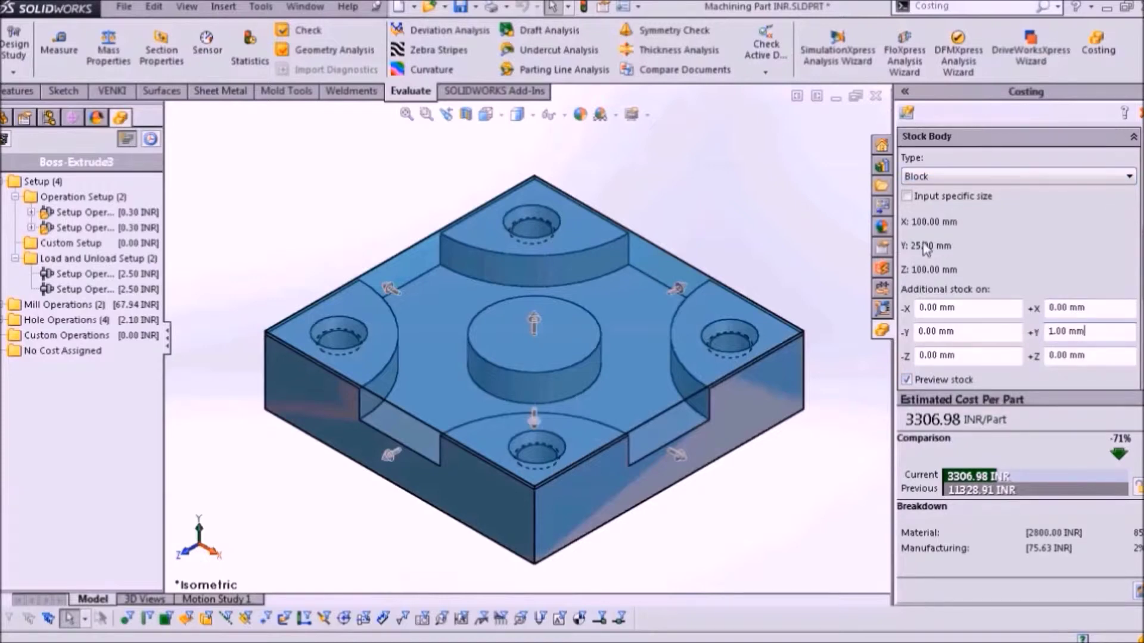
click(907, 380)
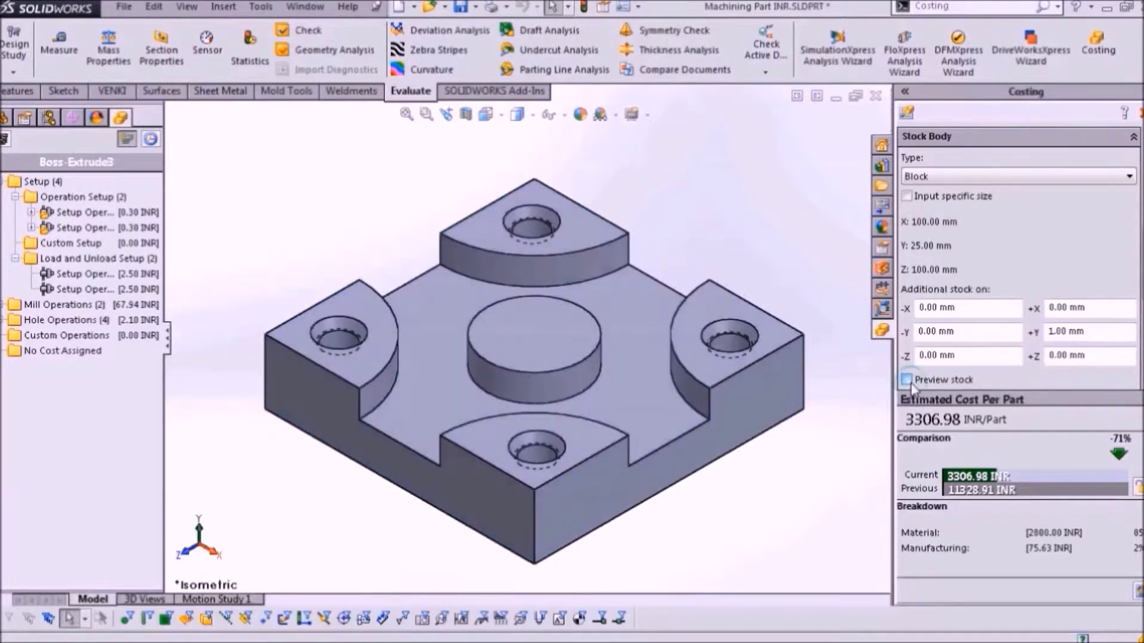
Step: Show the stock preview again and set 500 total parts with a lot size of 250
click(907, 380)
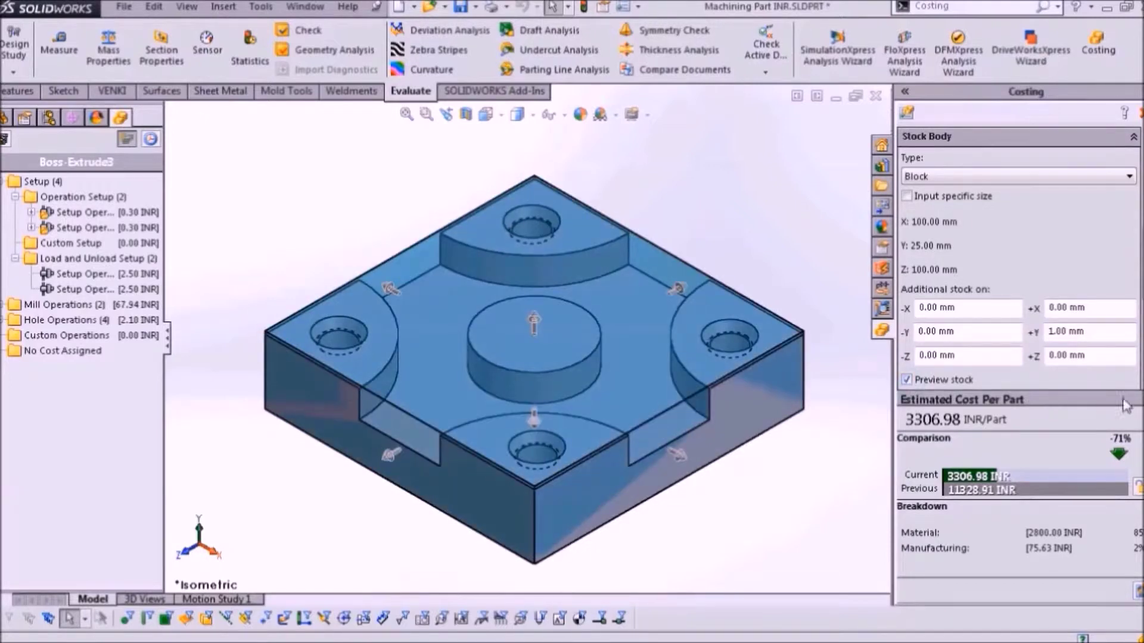
scroll(1135, 393, down, 1)
scroll(1019, 257, down, 1)
scroll(1019, 256, down, 1)
scroll(1018, 256, down, 1)
scroll(1019, 256, down, 1)
scroll(1019, 256, down, 1)
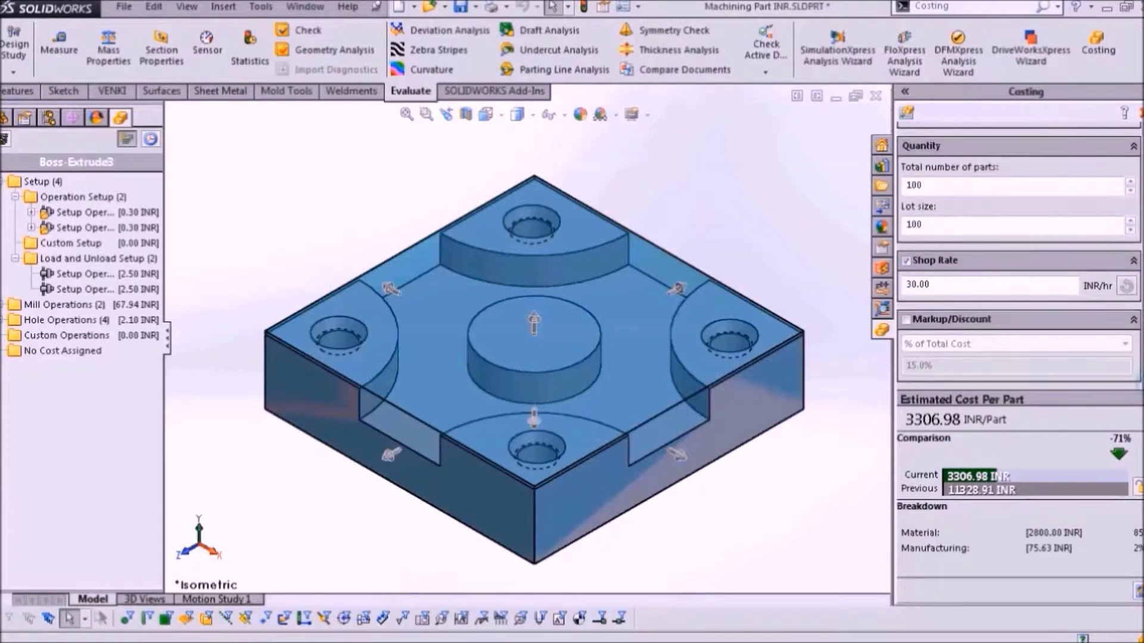
text(500)
key(Tab)
text(2)
key(Return)
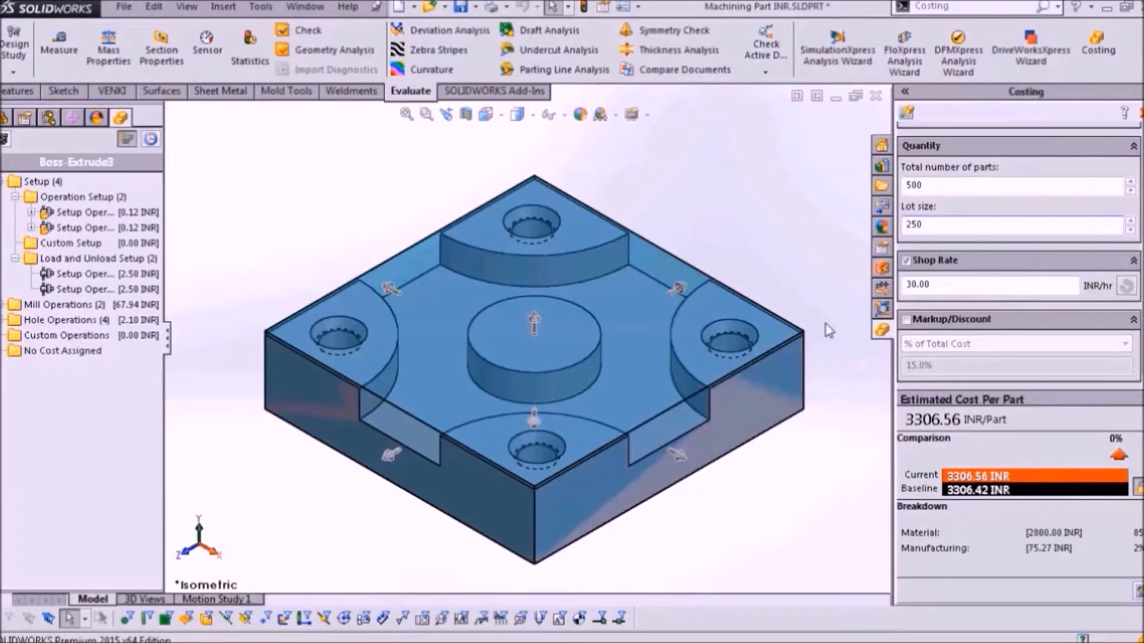
Step: Set 3306.56 INR as the baseline and change the lot size to 500
click(1138, 489)
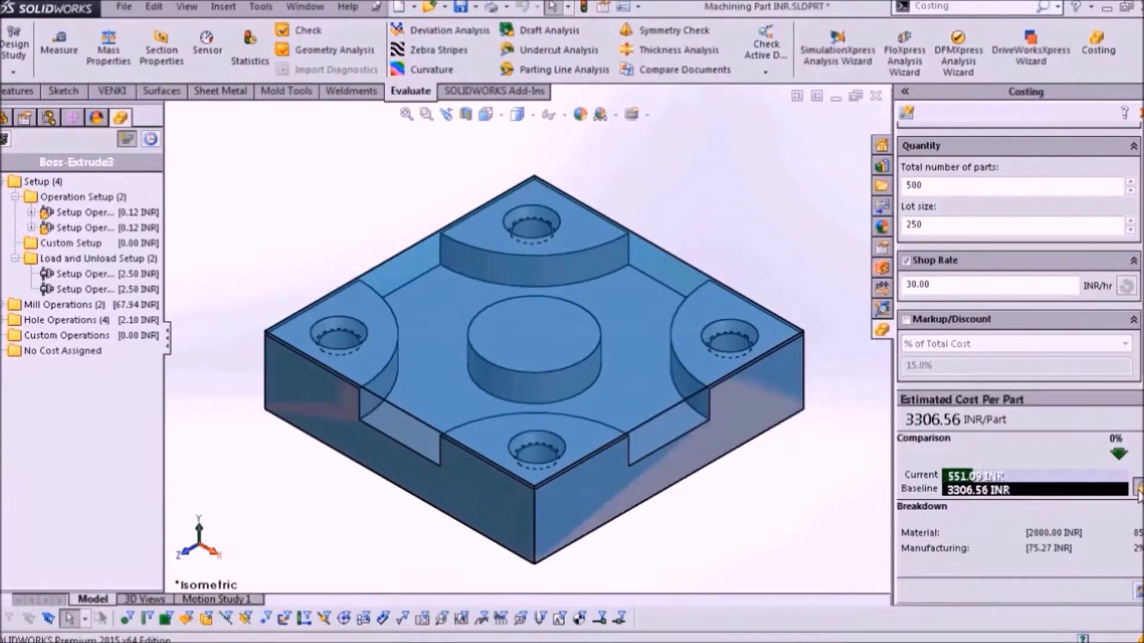
double_click(974, 224)
text(500)
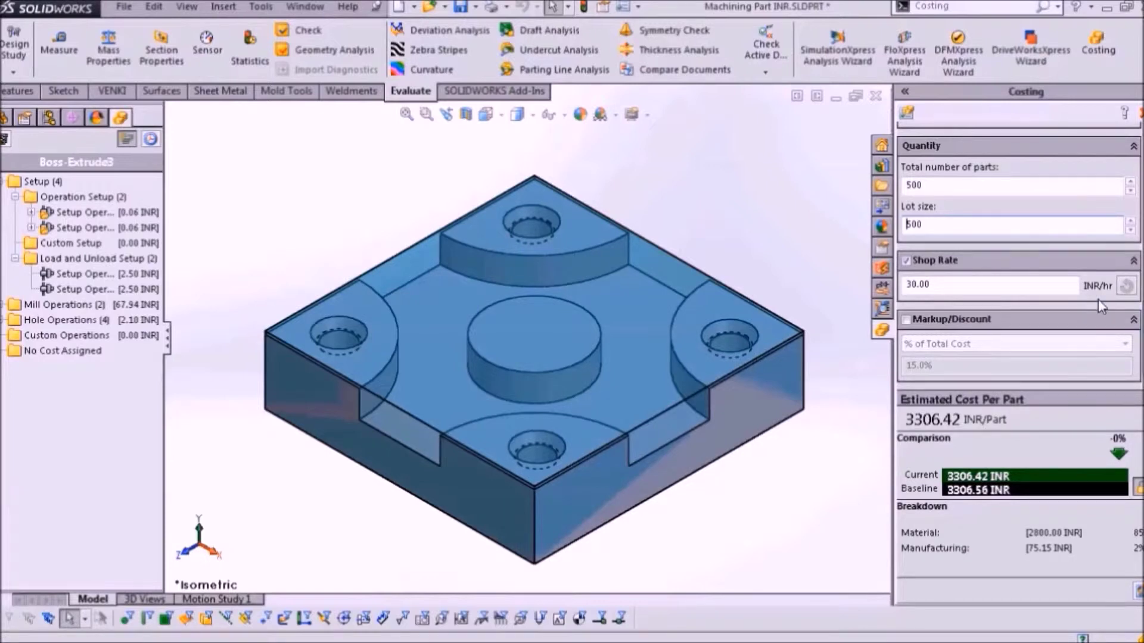
drag(1004, 286, 901, 278)
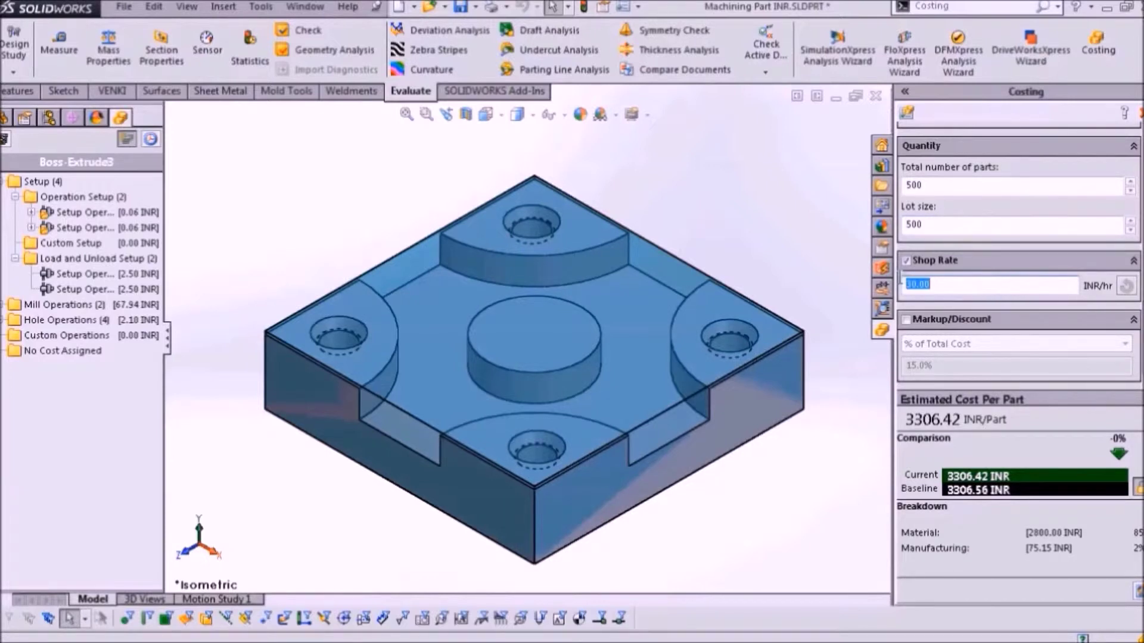
text(50)
key(Return)
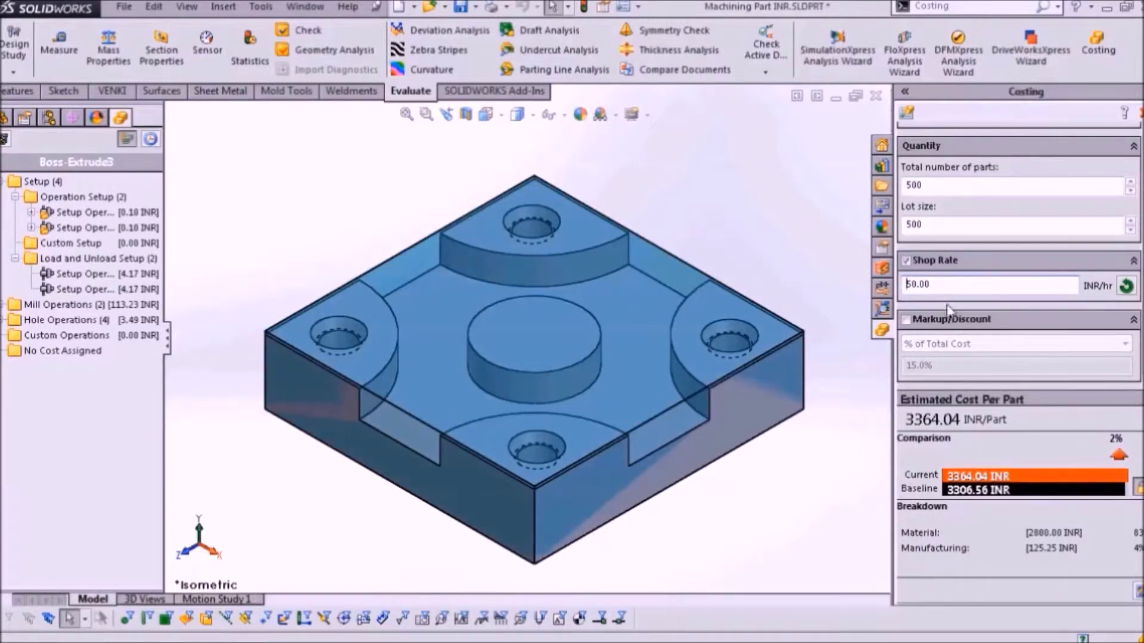
drag(959, 285, 898, 284)
text(1)
key(Return)
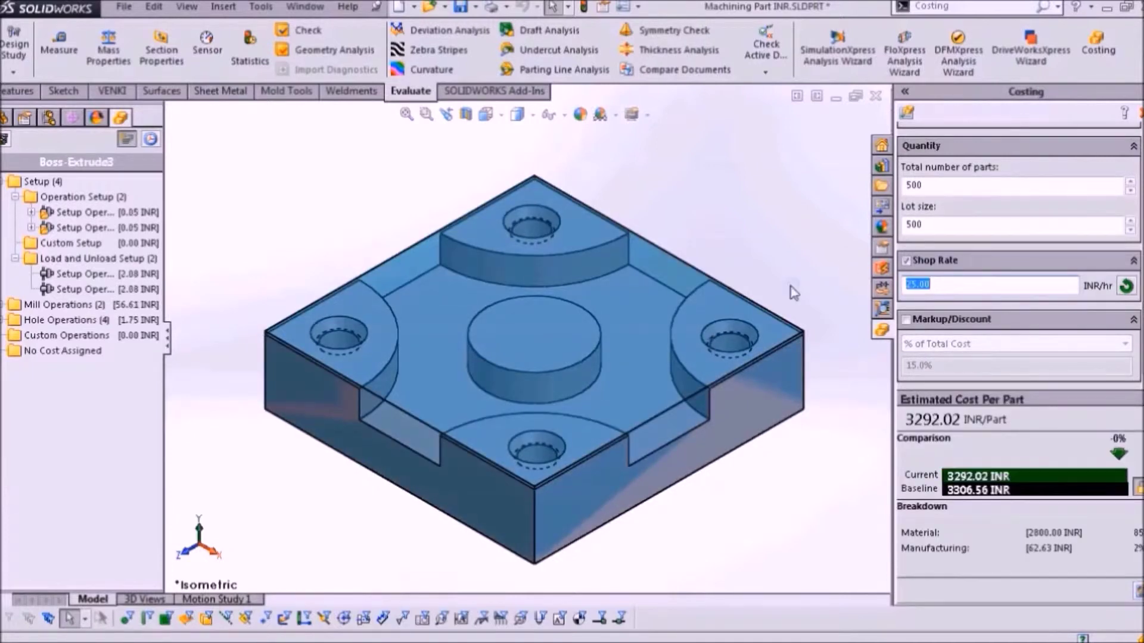
text(3)
key(Return)
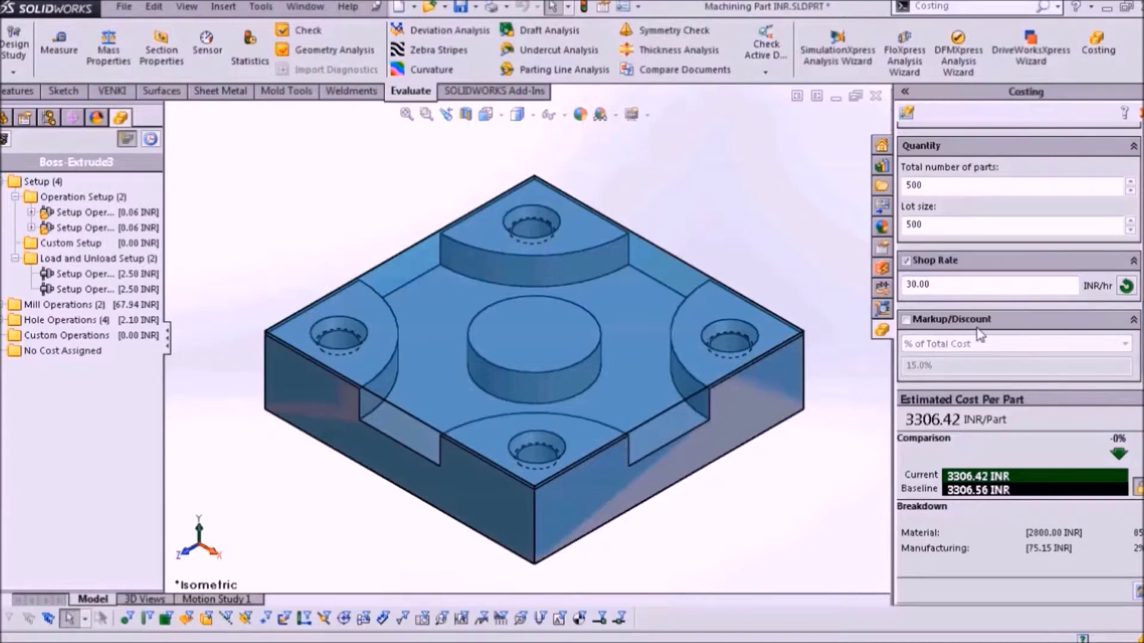
Step: Enable Markup/Discount, set the baseline, and apply a 5% markup
click(906, 320)
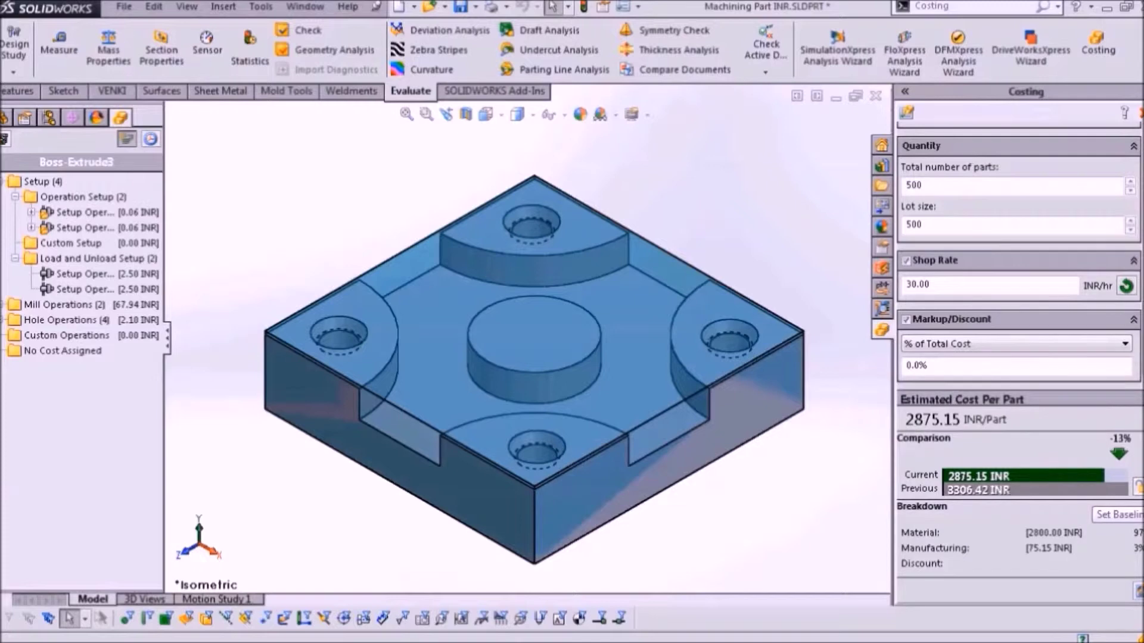
click(1117, 514)
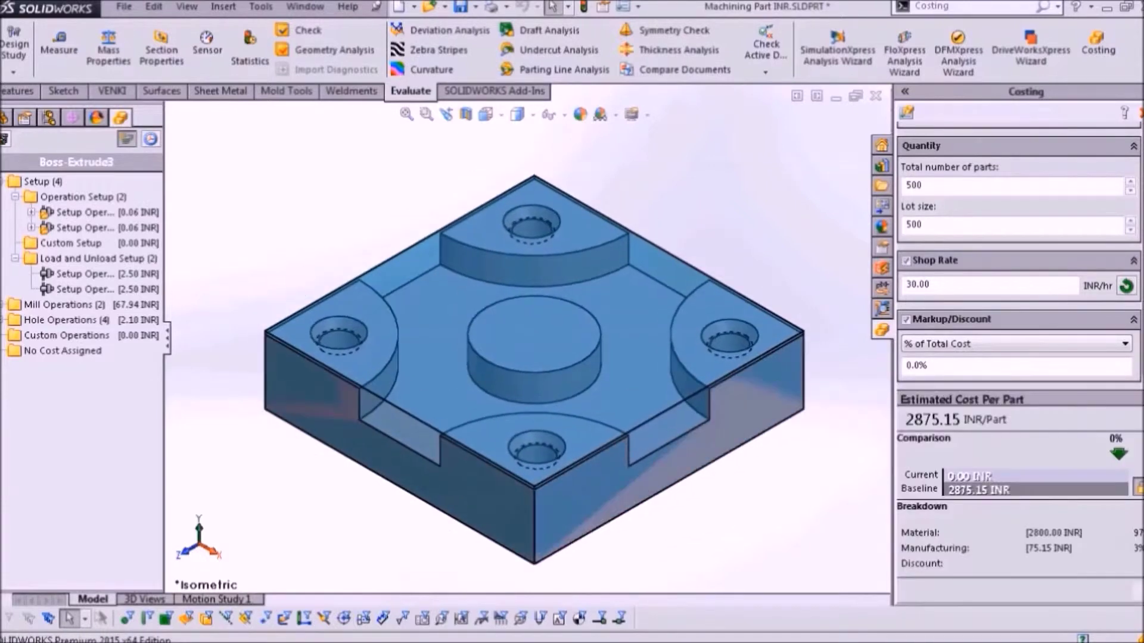
click(1020, 371)
text(5)
key(Return)
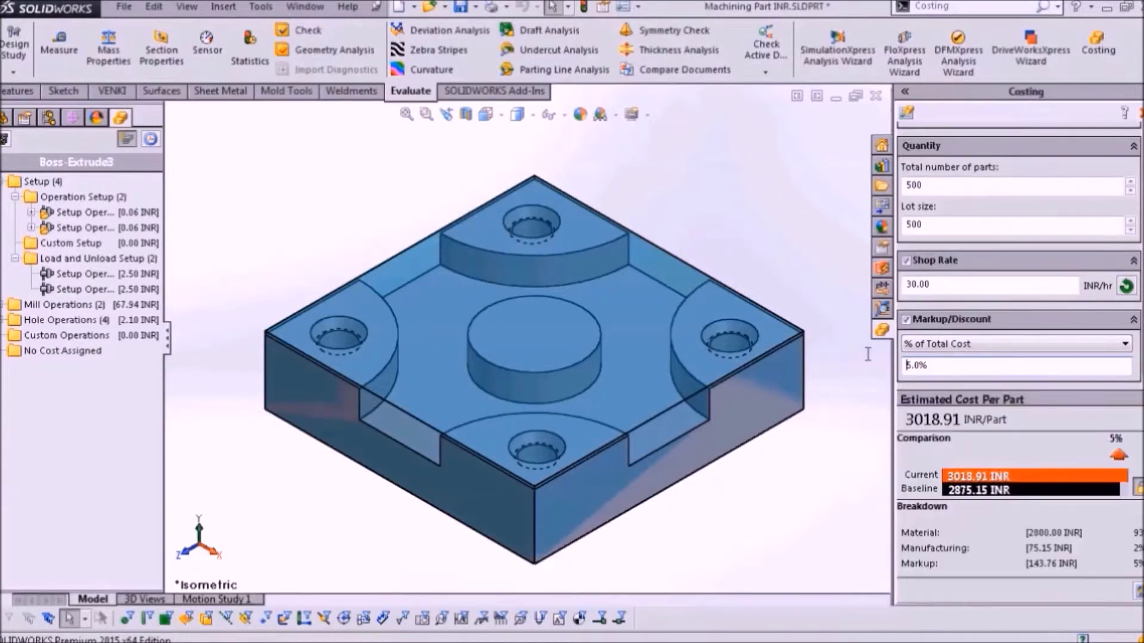
Step: Try -5% and -15% discounts, then reset the markup/discount to 0
text(-)
key(Return)
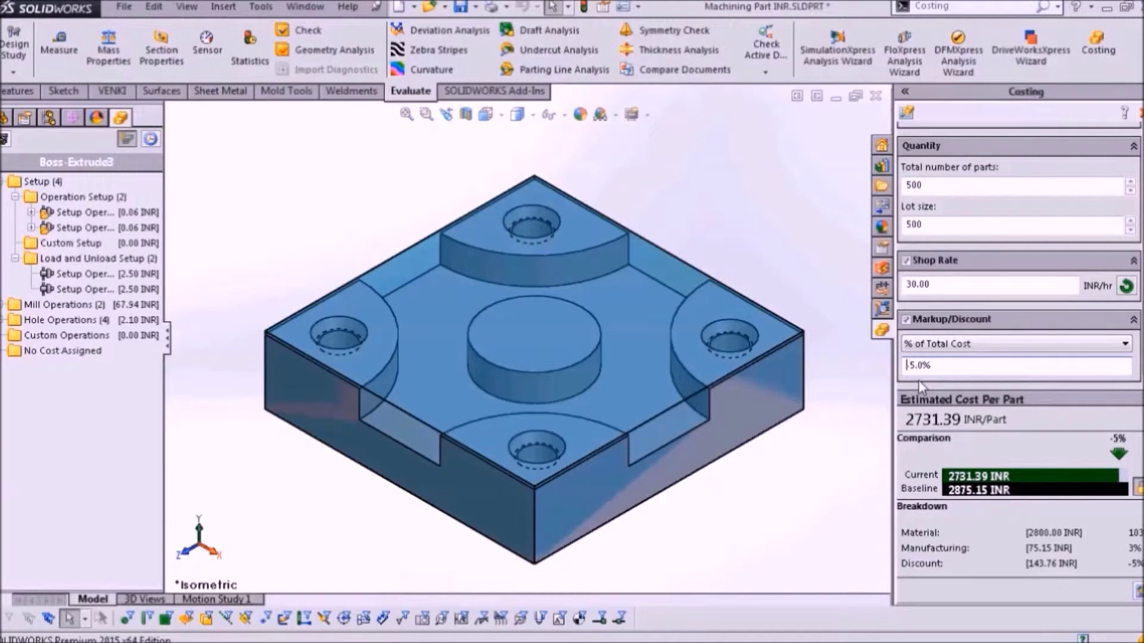
text(1)
key(Return)
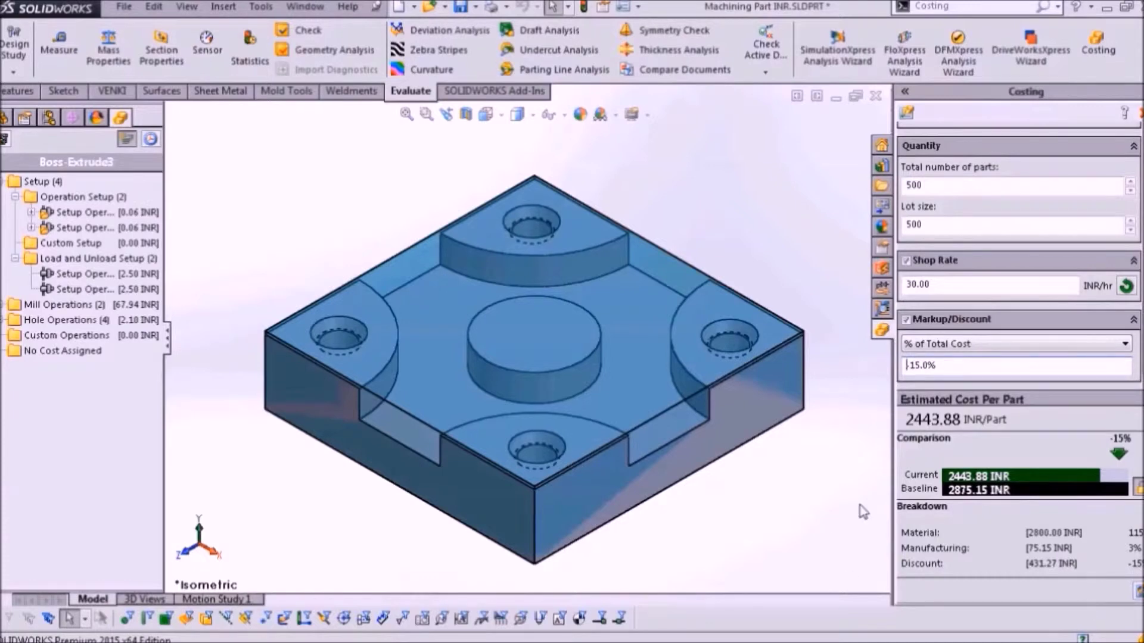
double_click(972, 366)
text(0)
key(Return)
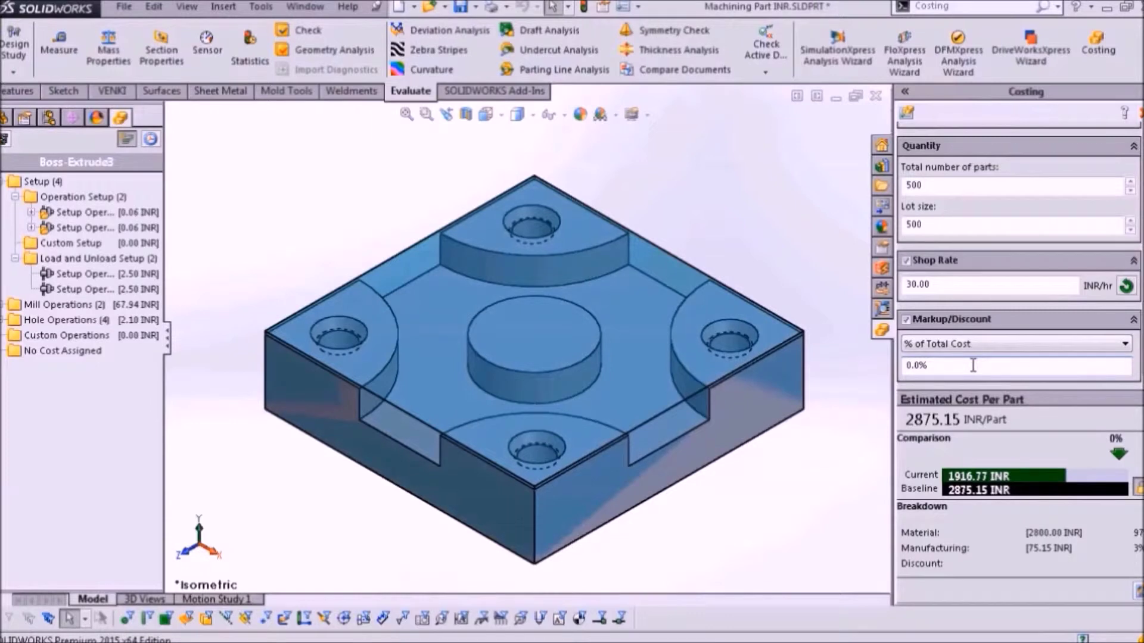
Step: Apply a -20% discount on total cost, bringing the estimate to 2300.12 INR per part
text(-)
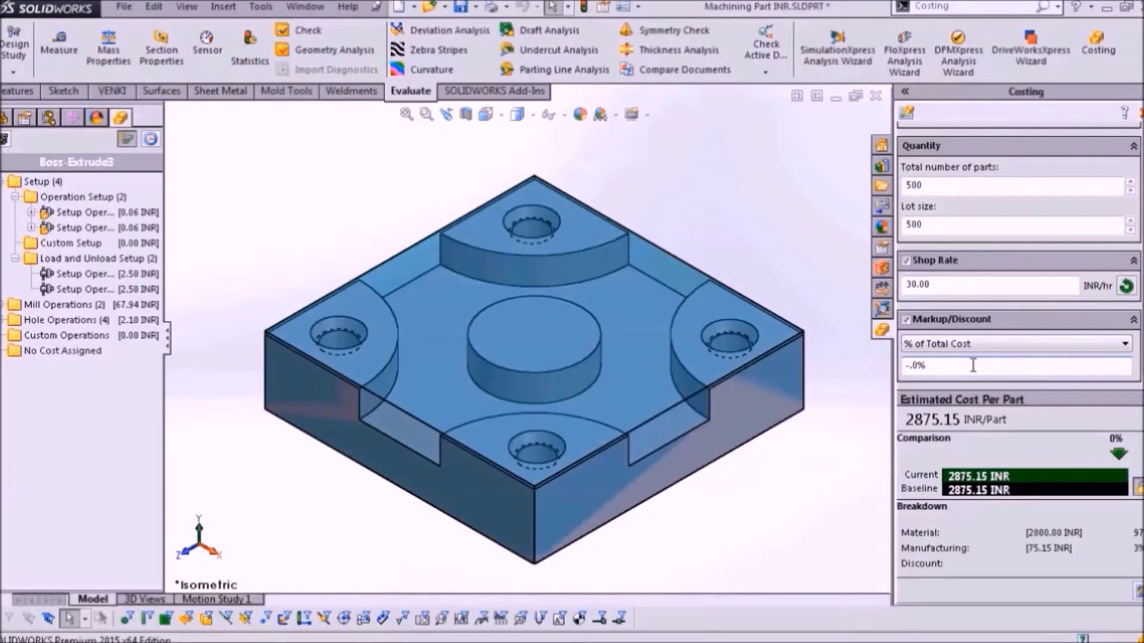
text(20)
key(Return)
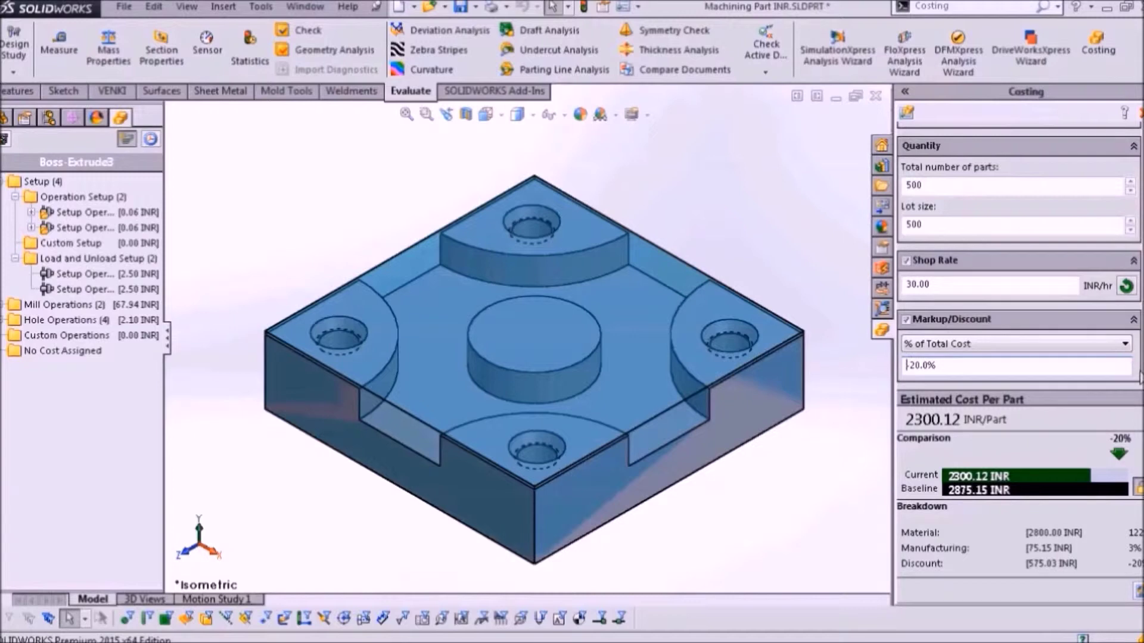
click(1102, 349)
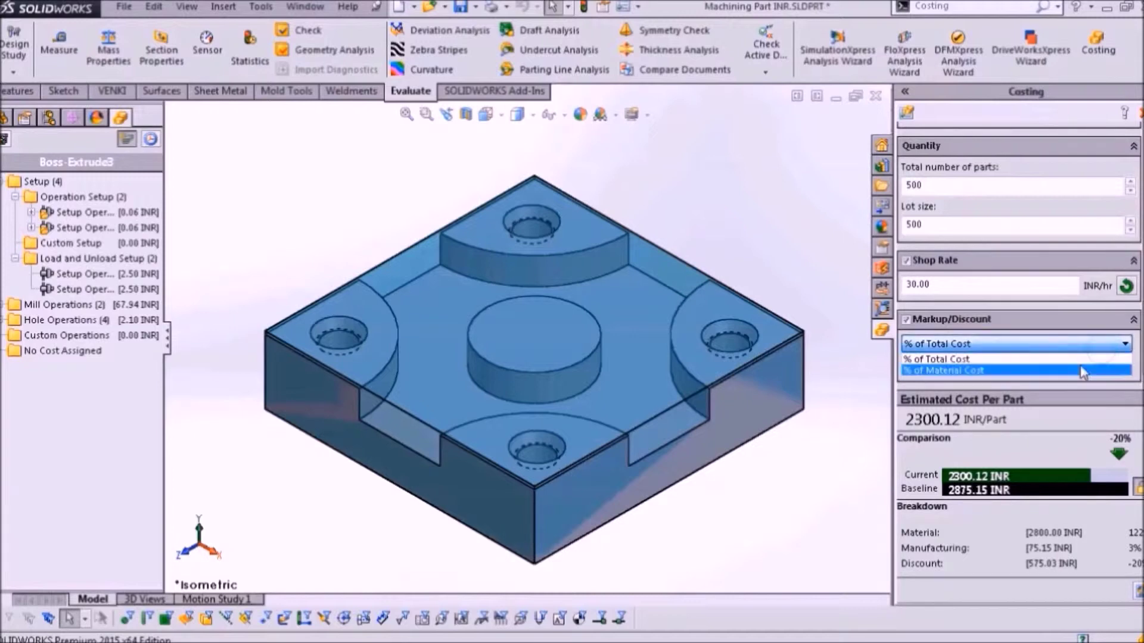
click(1083, 371)
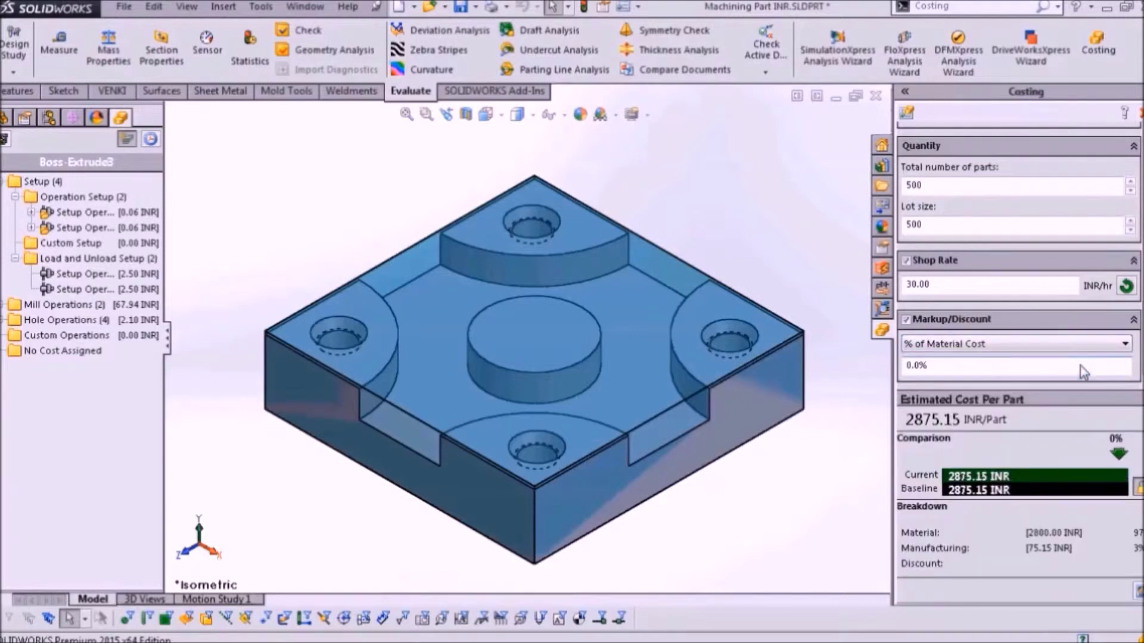
double_click(1074, 367)
text(25)
key(Return)
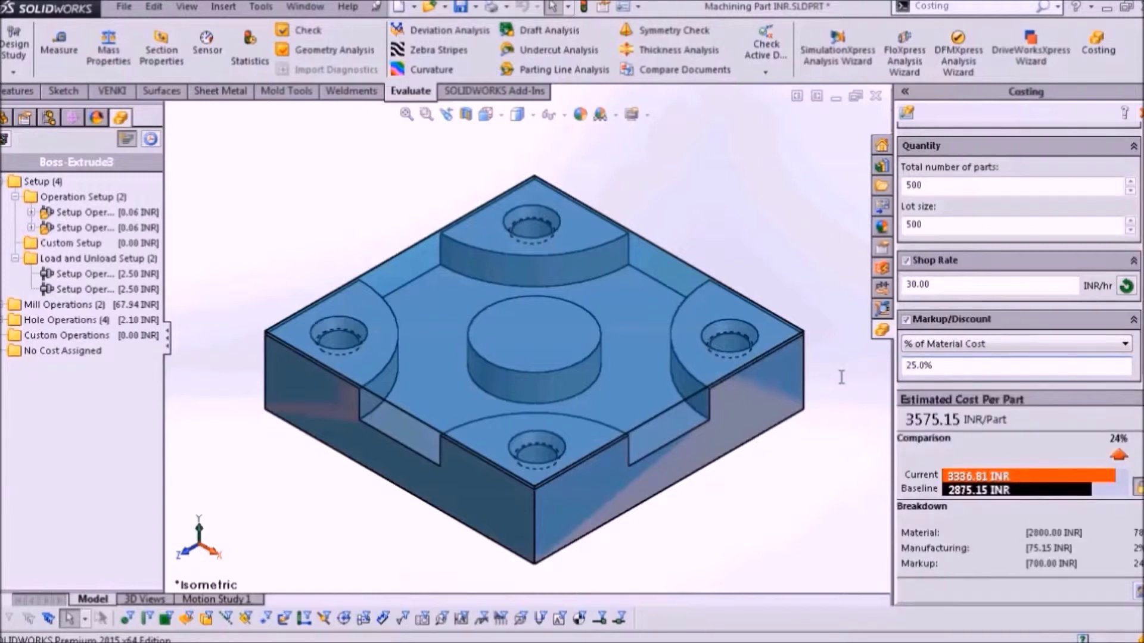
text(-)
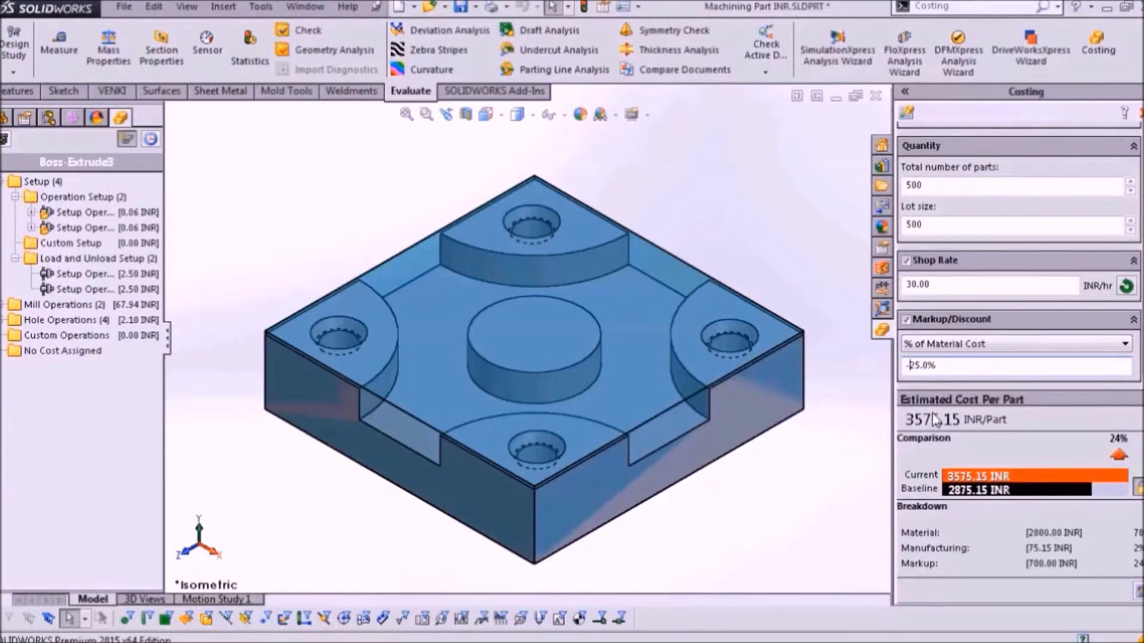
key(Return)
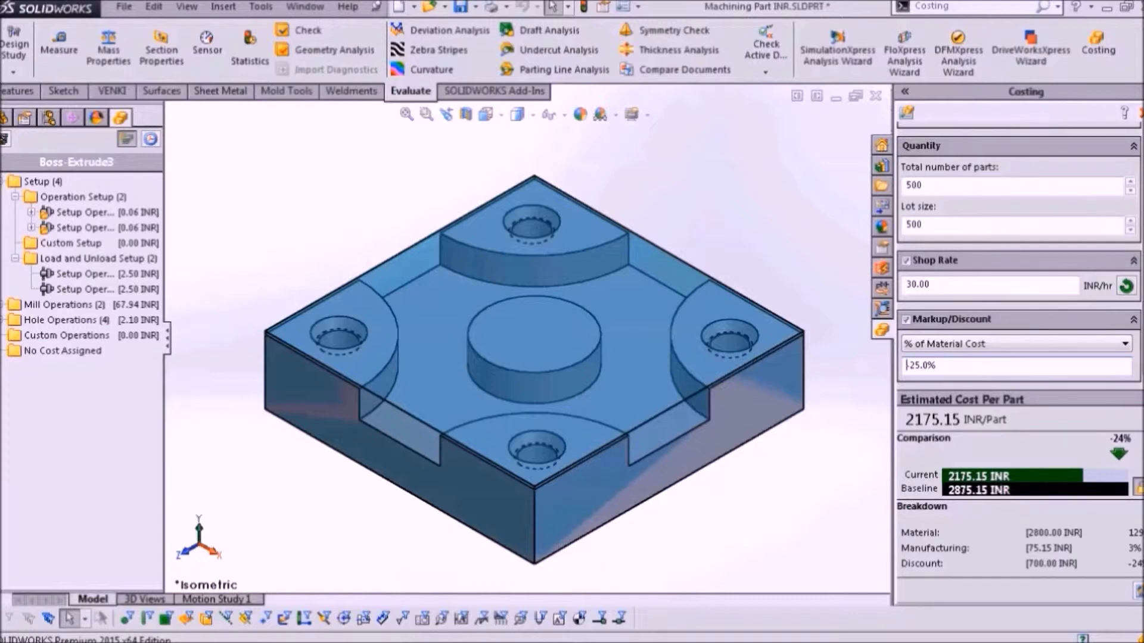
click(1041, 344)
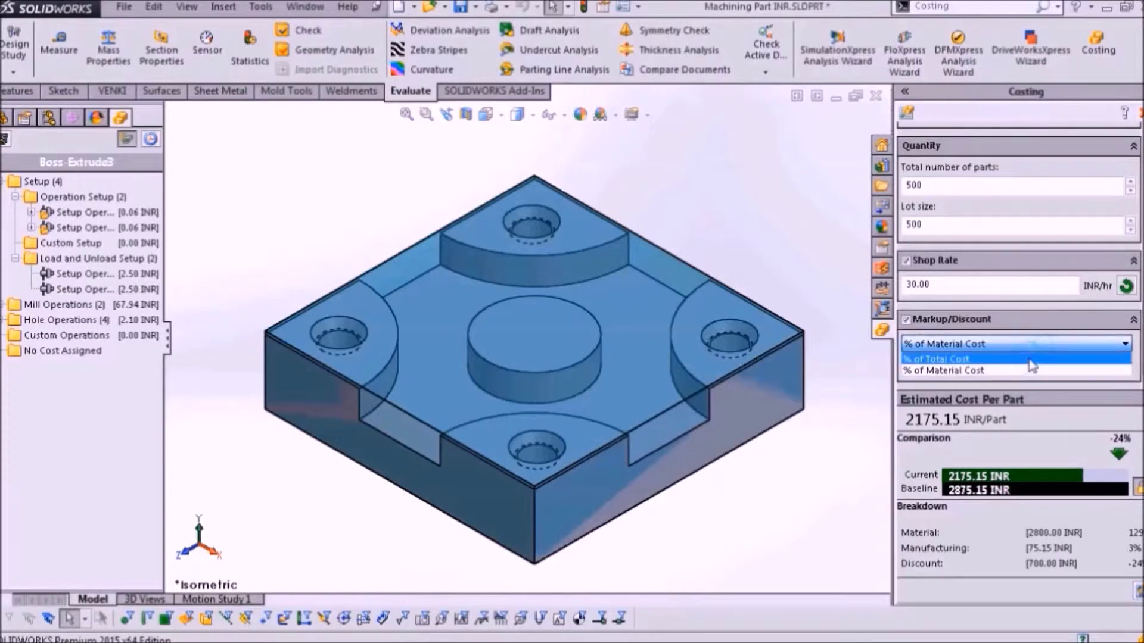
click(1029, 366)
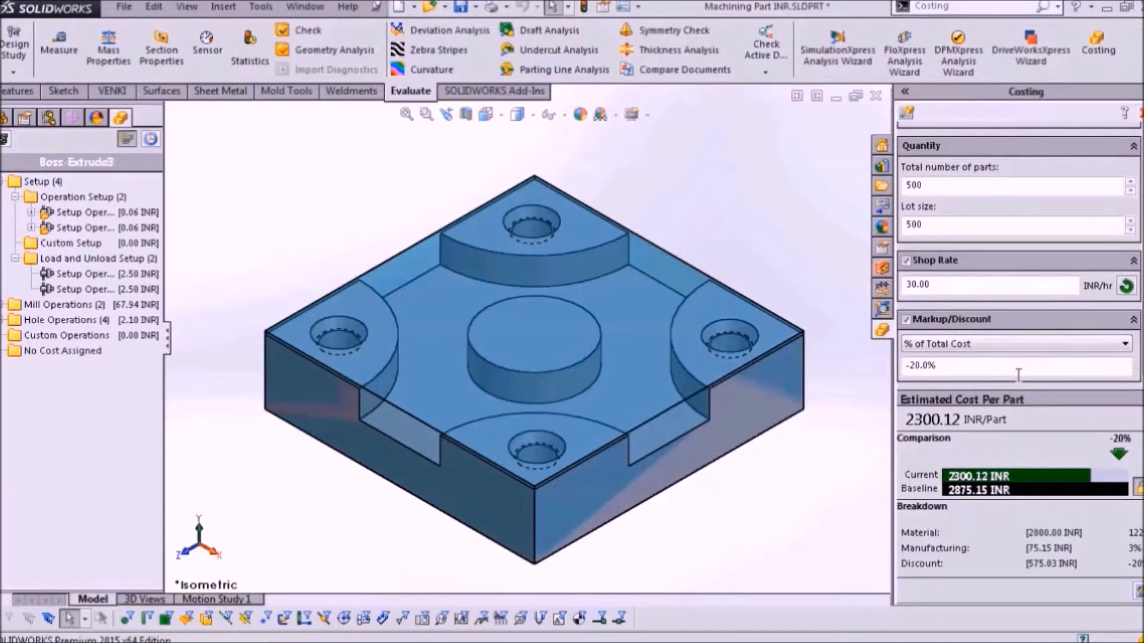
click(866, 480)
Step: Launch the Template Editor for Machining INR Template and inspect its 30 INR/hr shop rate
scroll(1019, 256, up, 3)
scroll(1019, 256, up, 2)
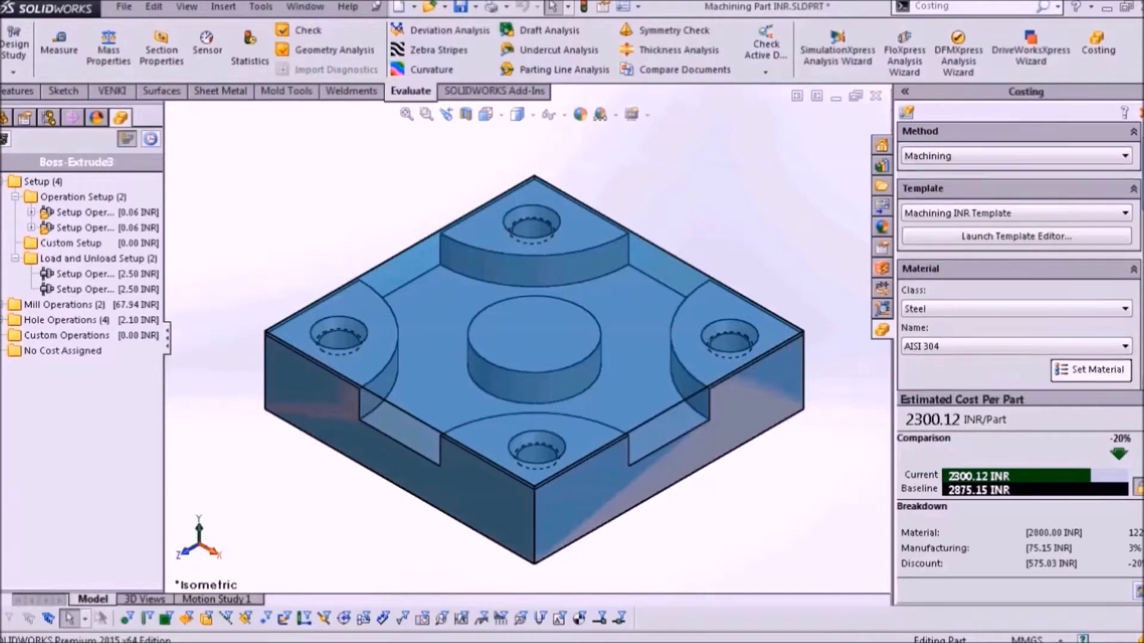
click(1092, 249)
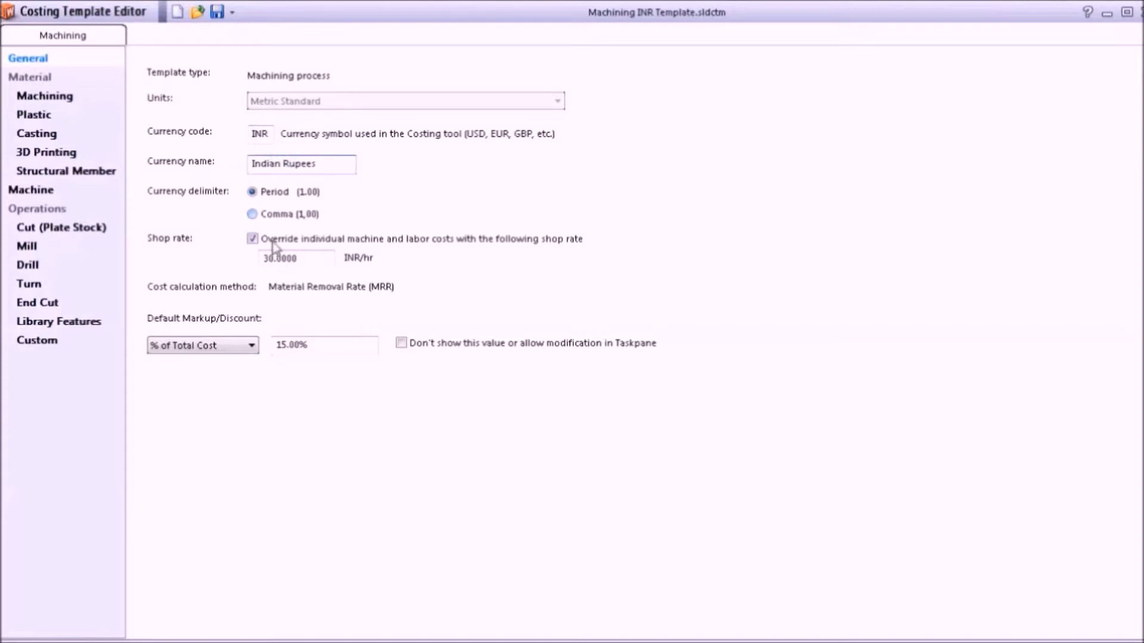
click(293, 257)
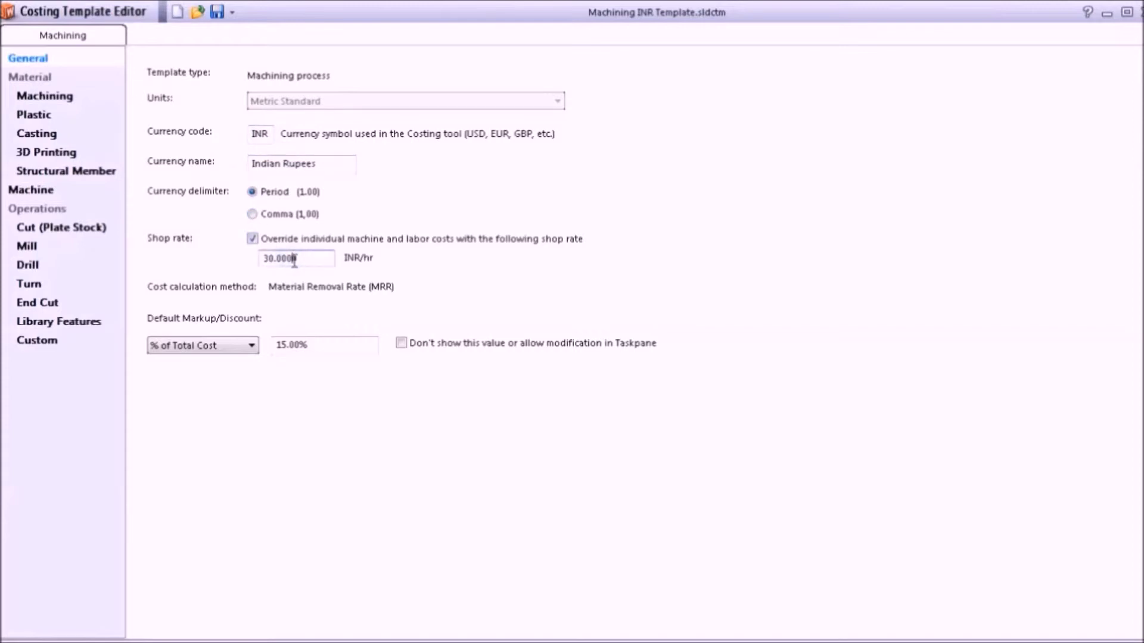
Step: Keep the 15% default markup based on total cost, then show the Material > Machining cost table
click(329, 344)
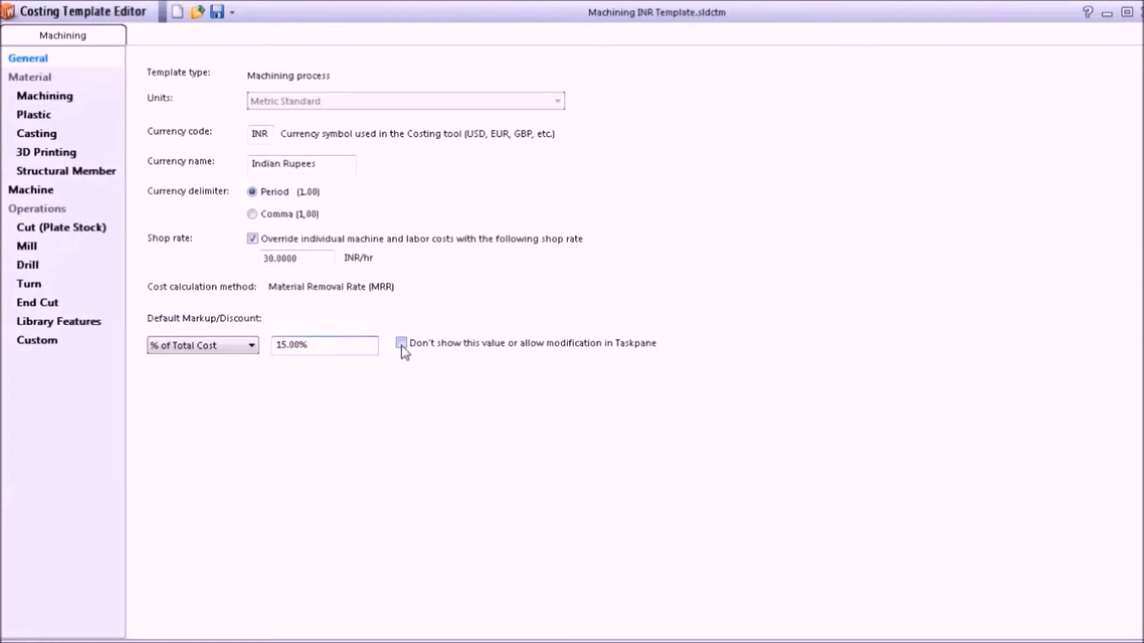
click(252, 347)
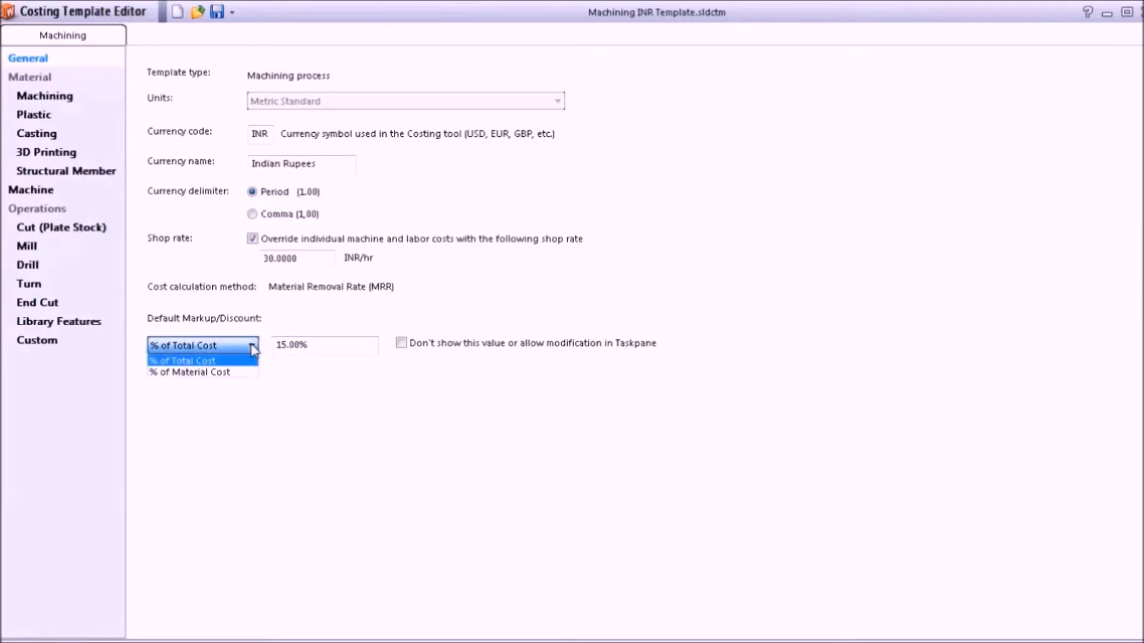
click(250, 343)
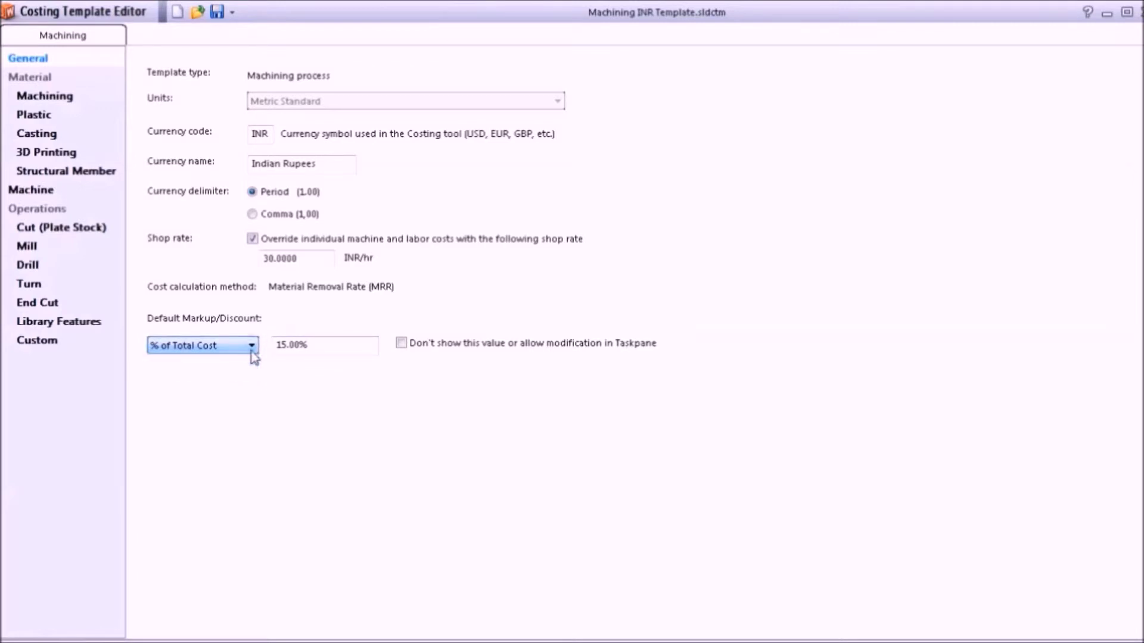
click(53, 100)
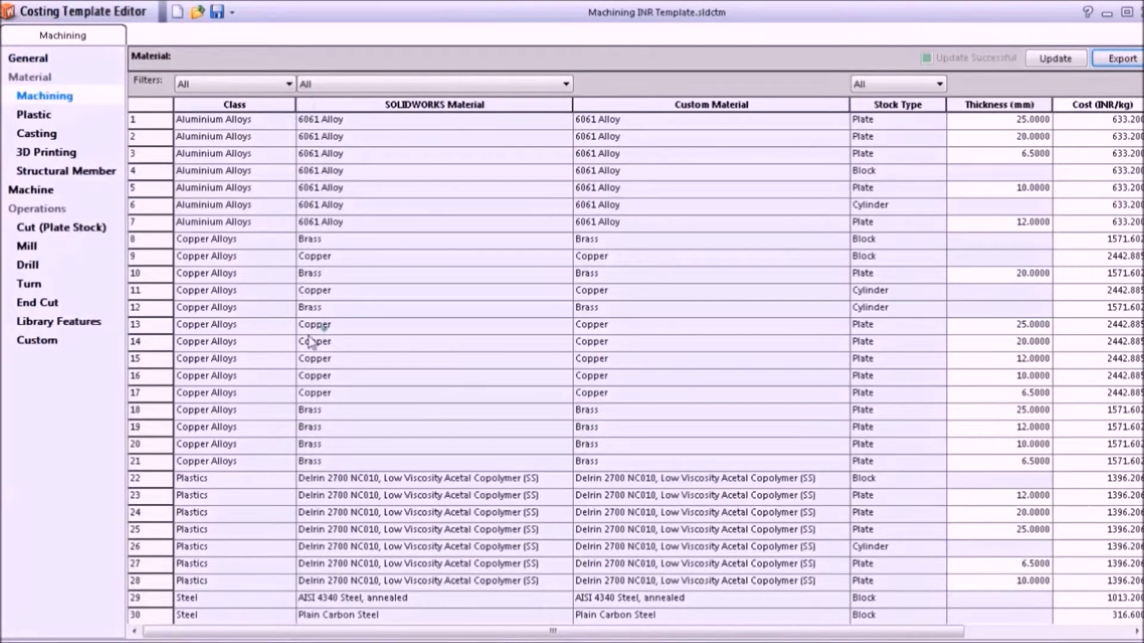
Step: Set new row 51 to class Aluminium Alloys, material Alumina and stock type Plate
scroll(1135, 554, down, 7)
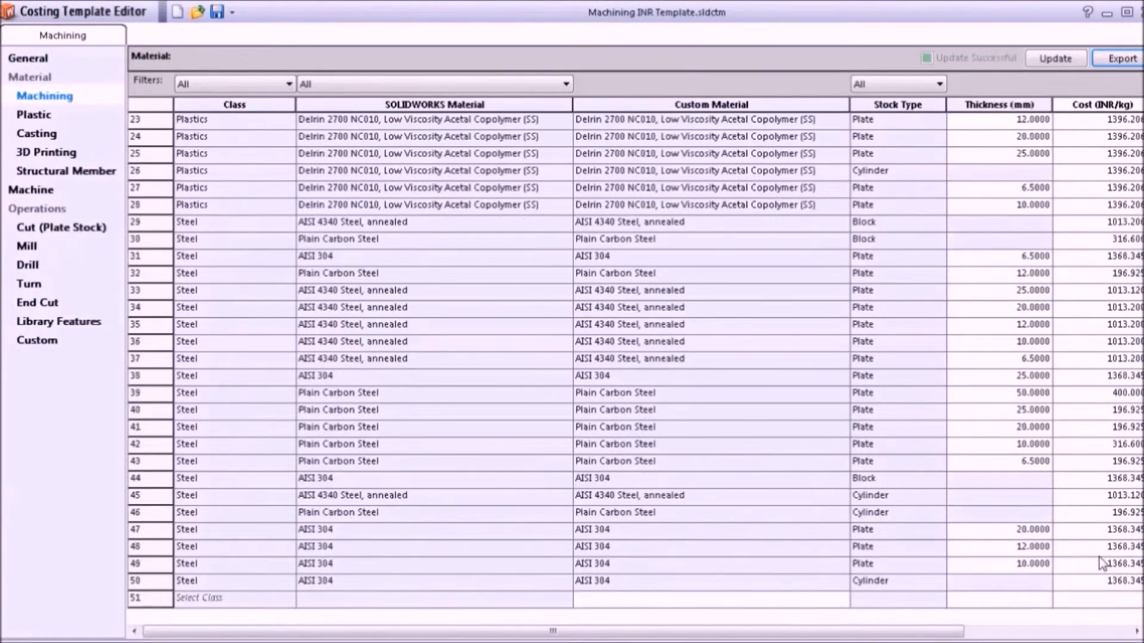
click(272, 603)
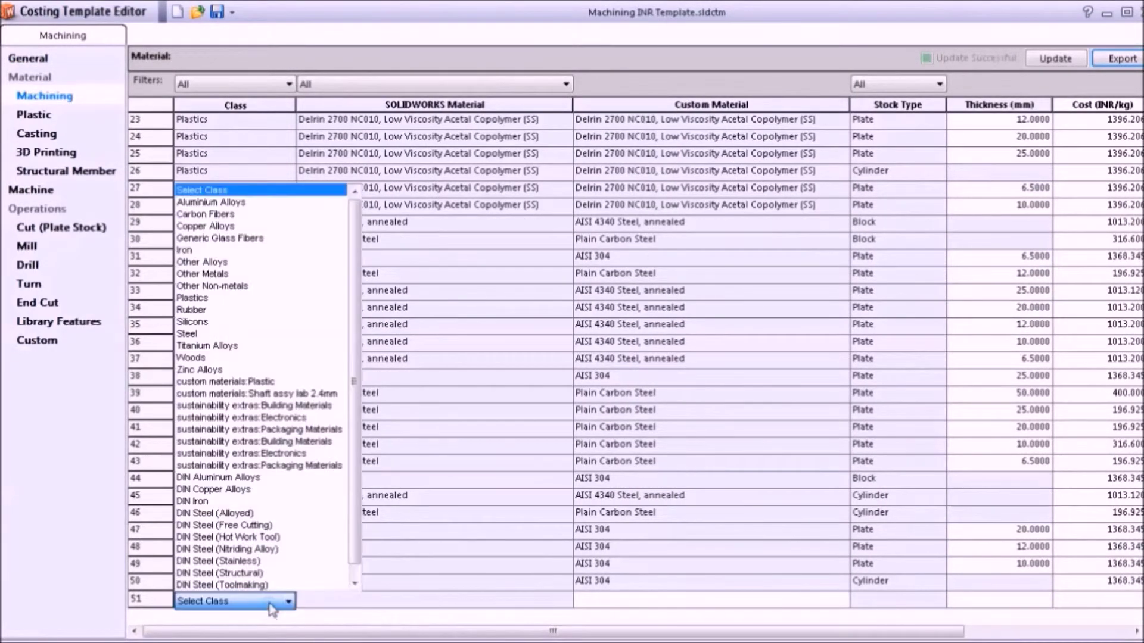
click(297, 203)
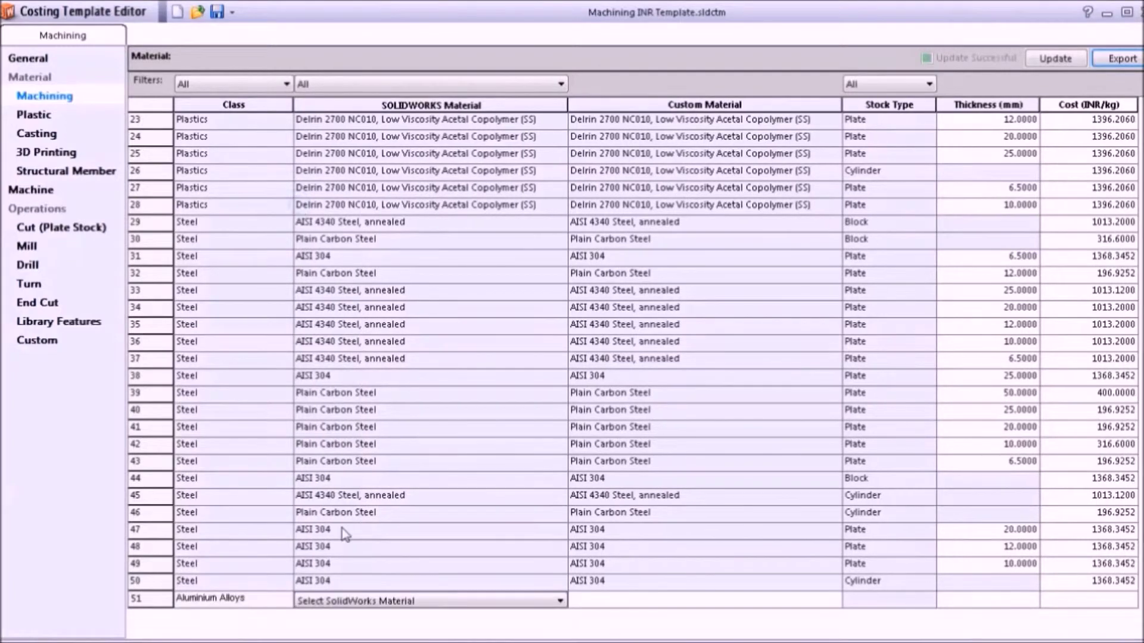
click(339, 603)
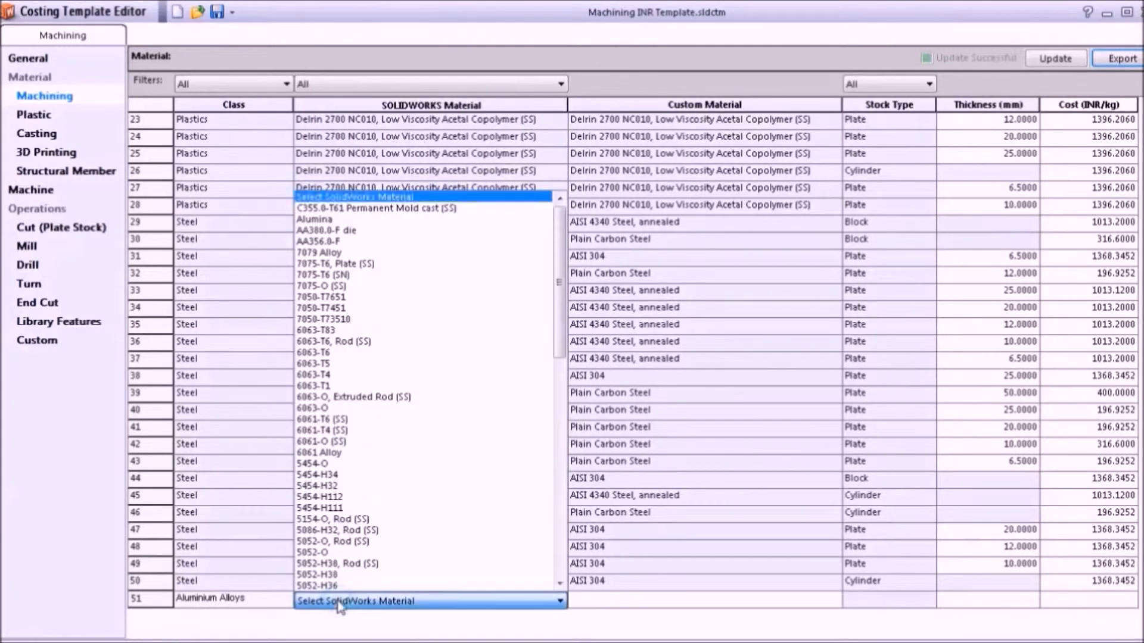
click(384, 219)
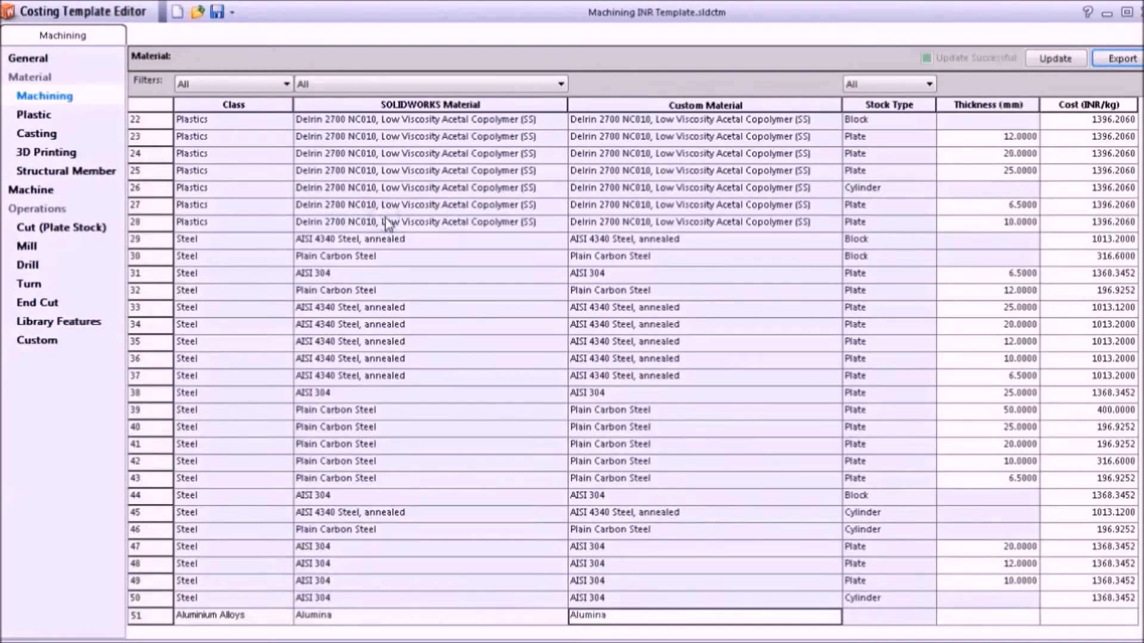
click(602, 622)
click(920, 621)
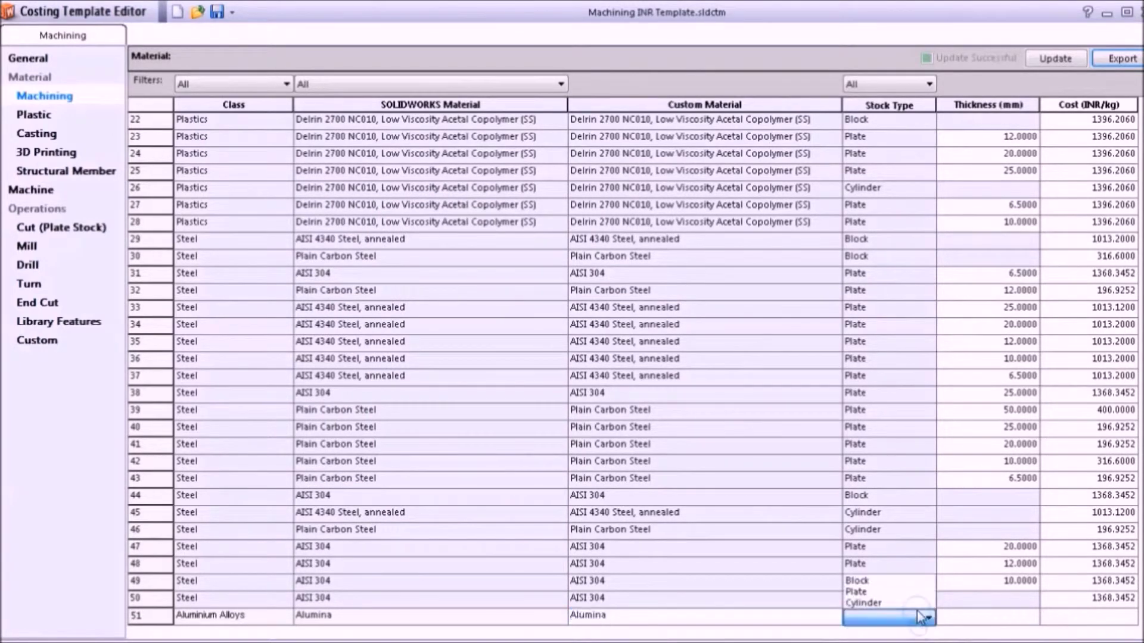
click(918, 620)
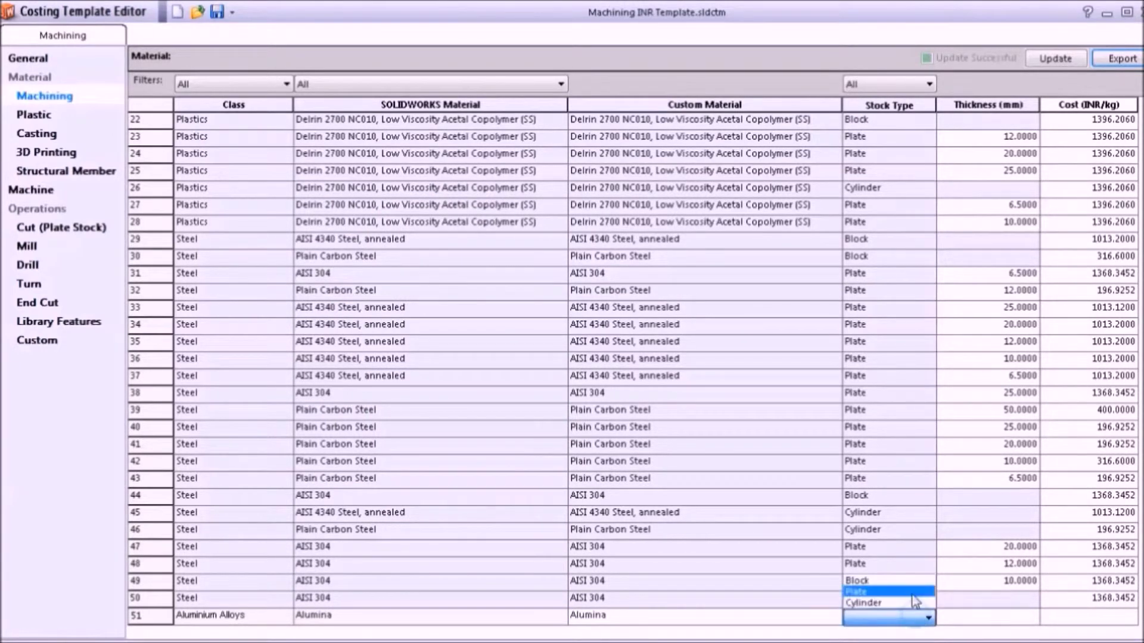
click(915, 605)
Step: Sort by thickness and give the Alumina plate a 50 mm thickness and 350 INR/kg cost
click(970, 622)
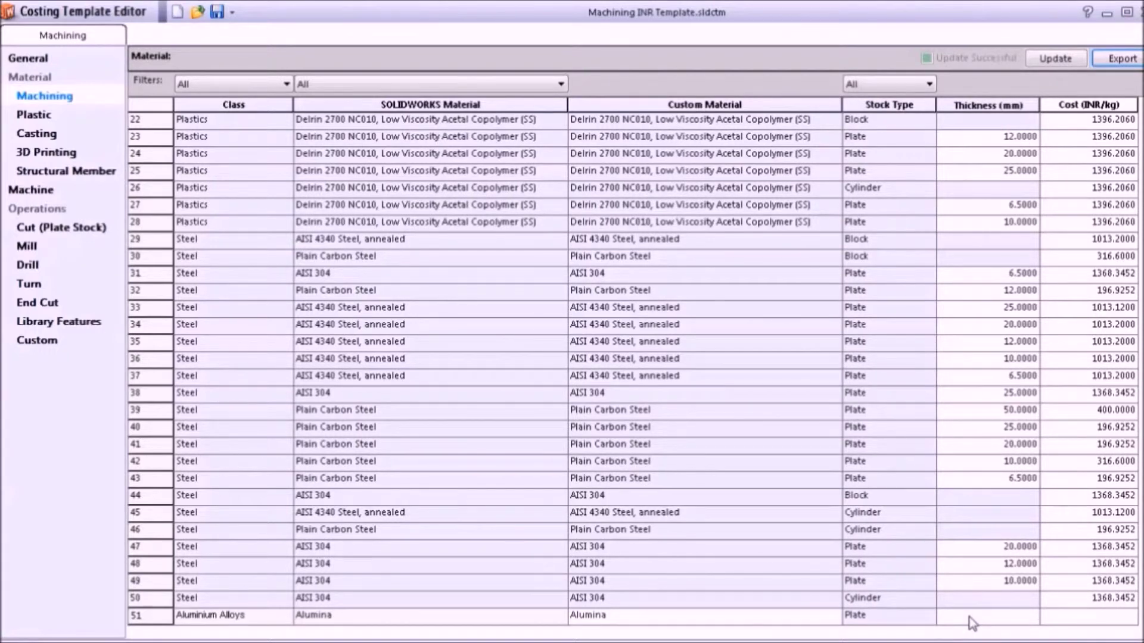
click(1020, 112)
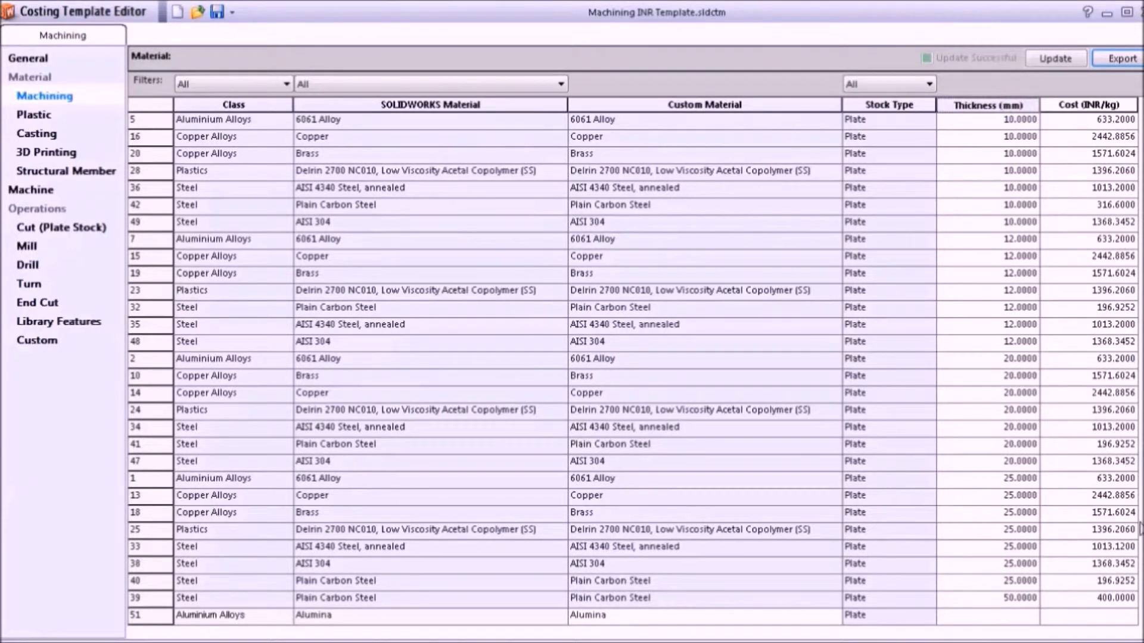
click(1003, 616)
text(50)
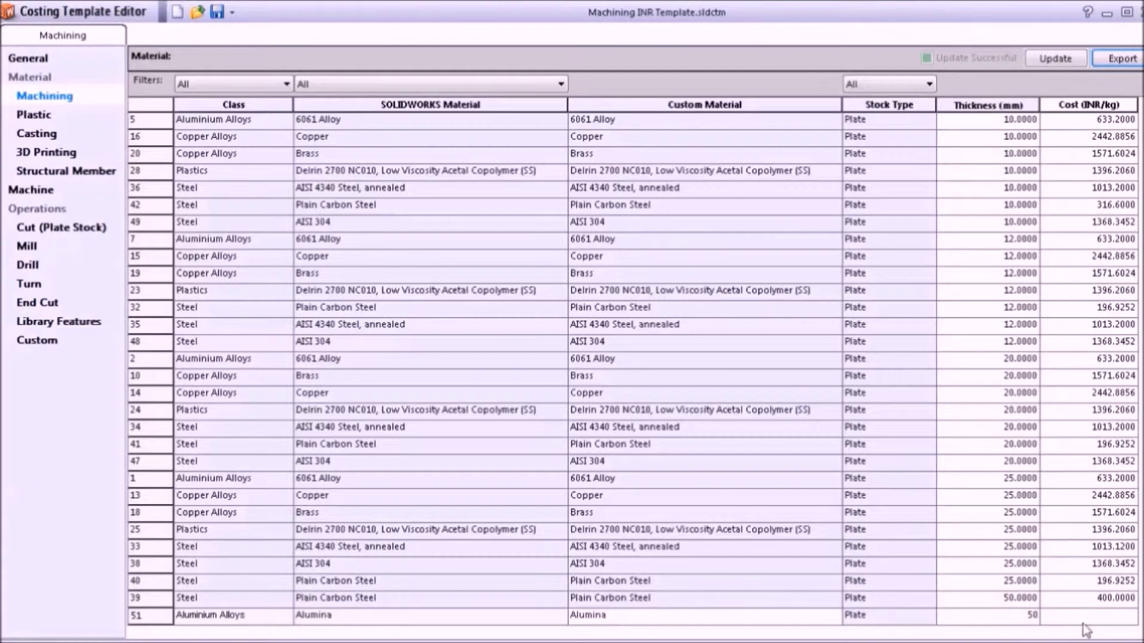
click(1093, 622)
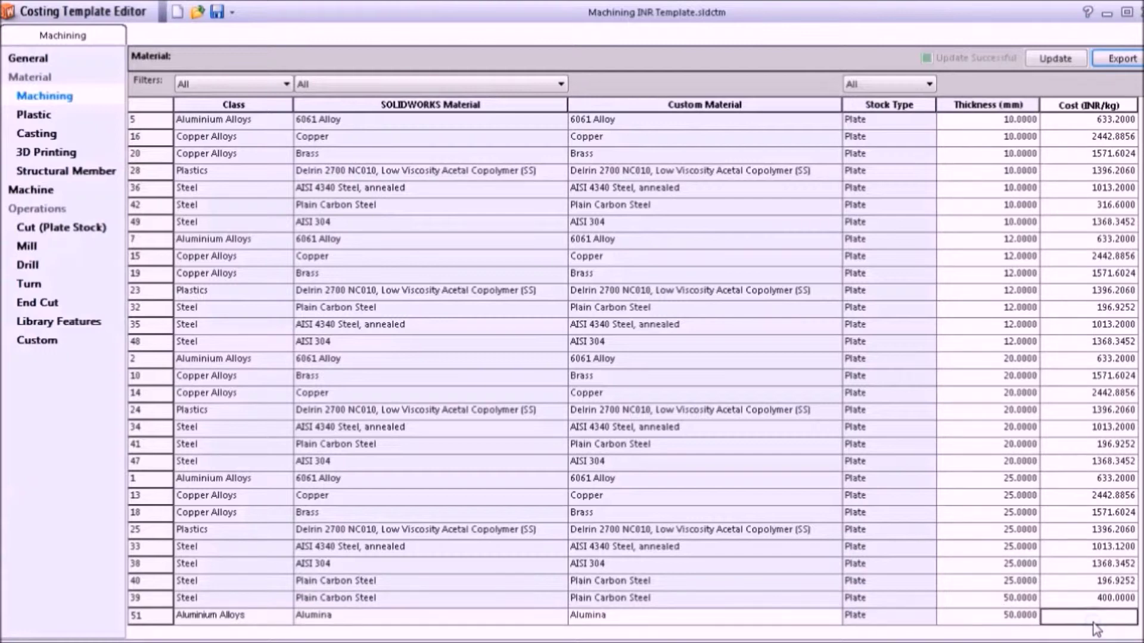
text(350)
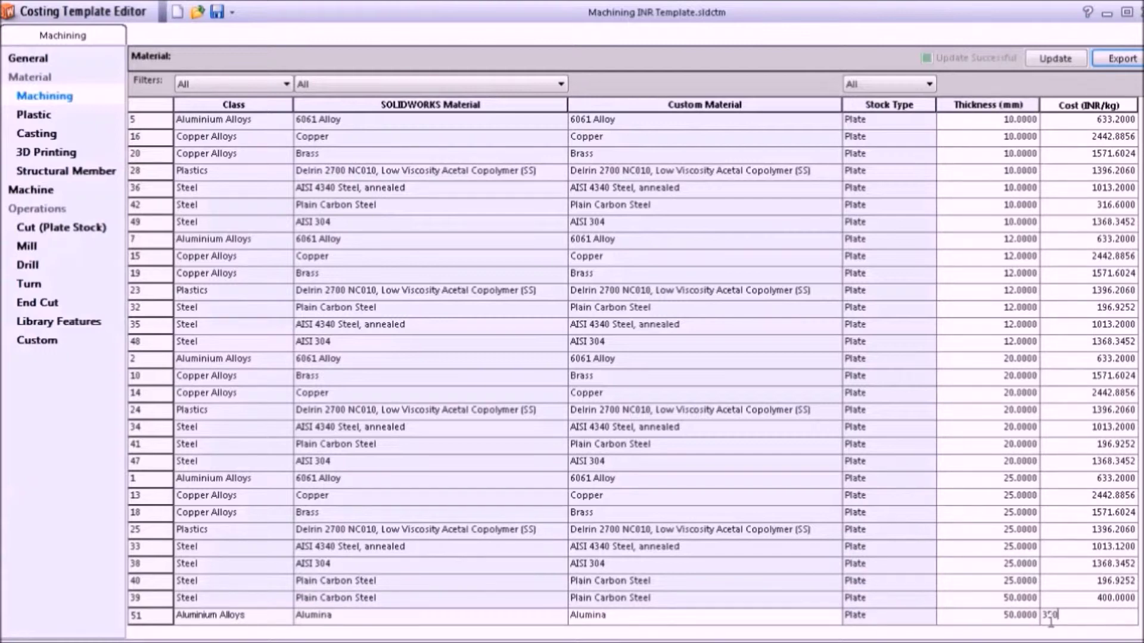
click(992, 623)
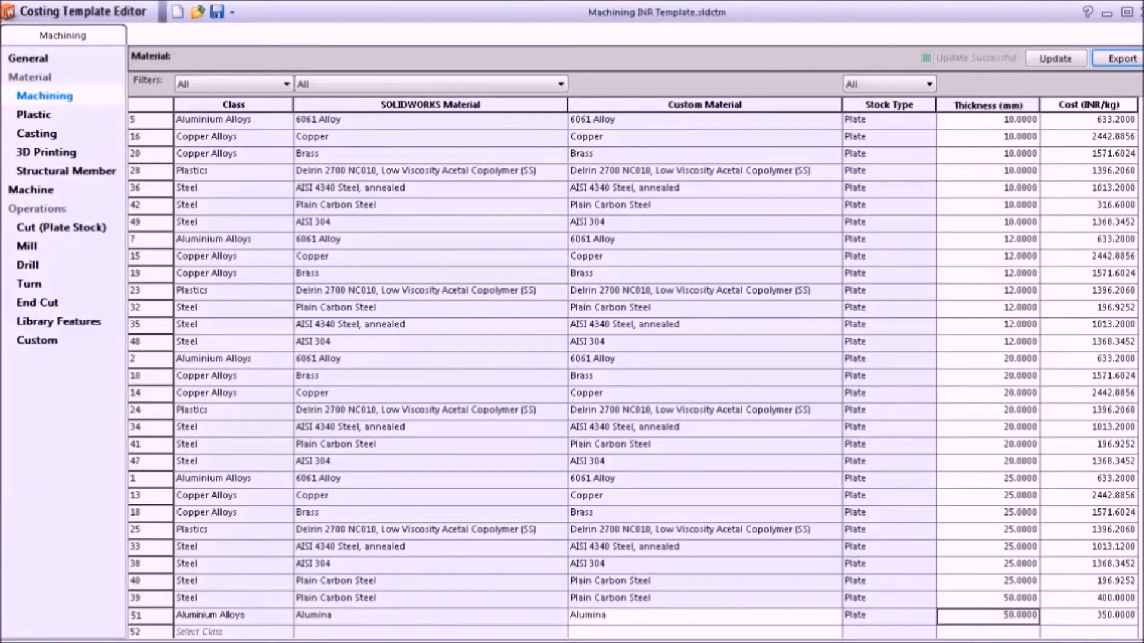
click(29, 115)
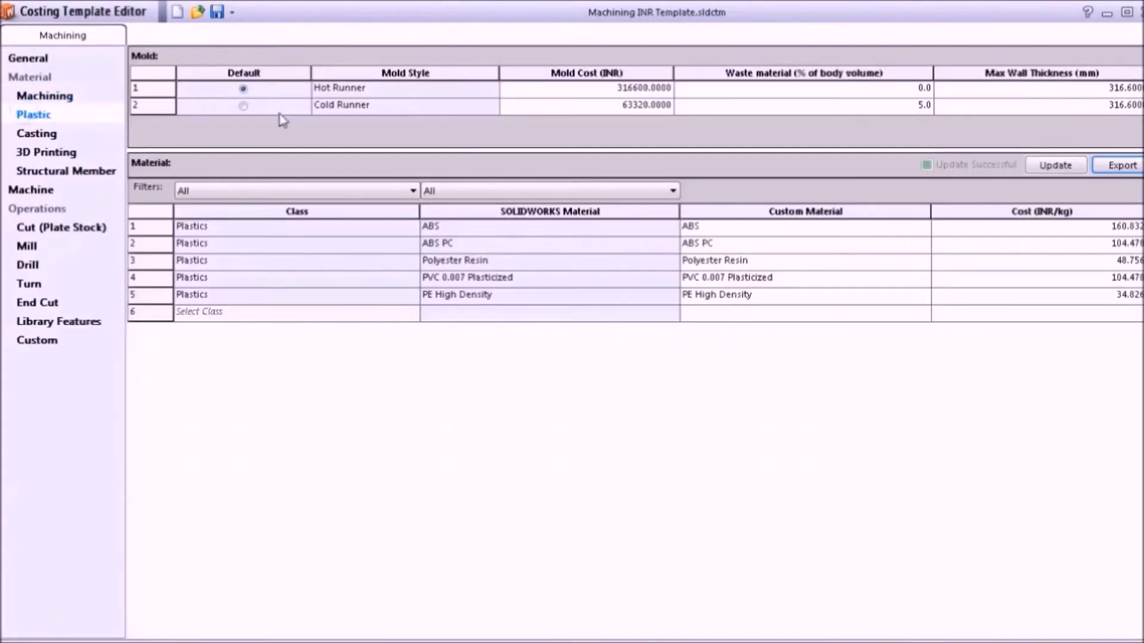
Step: Toggle the default mold between Cold Runner and Hot Runner, keeping the class filter on All
click(243, 106)
click(243, 88)
click(182, 192)
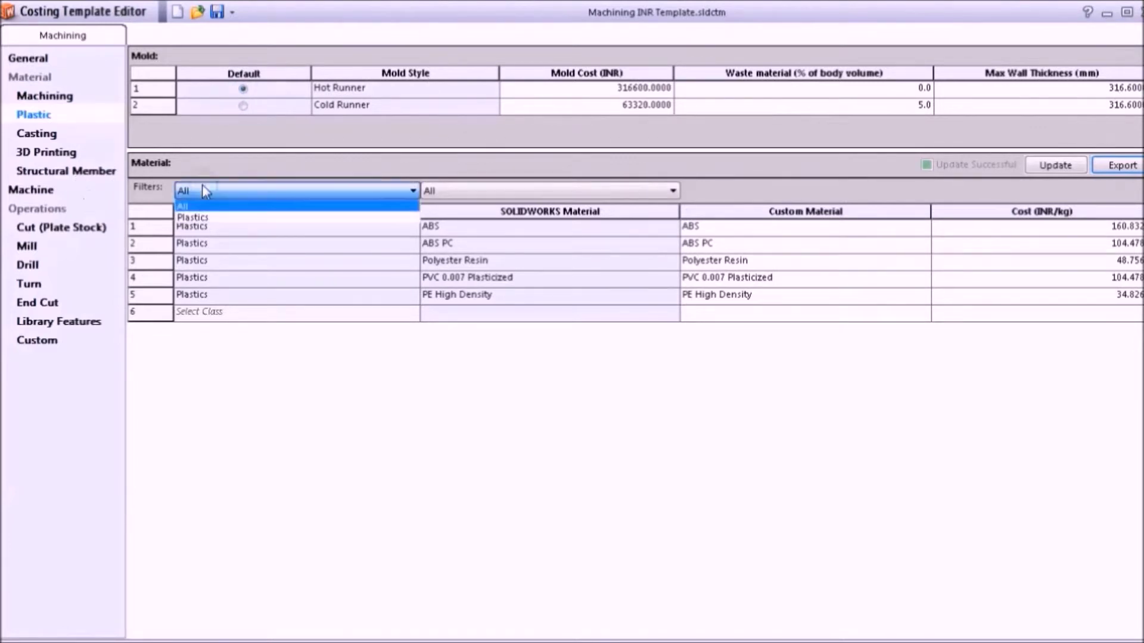
click(470, 192)
click(334, 194)
click(305, 190)
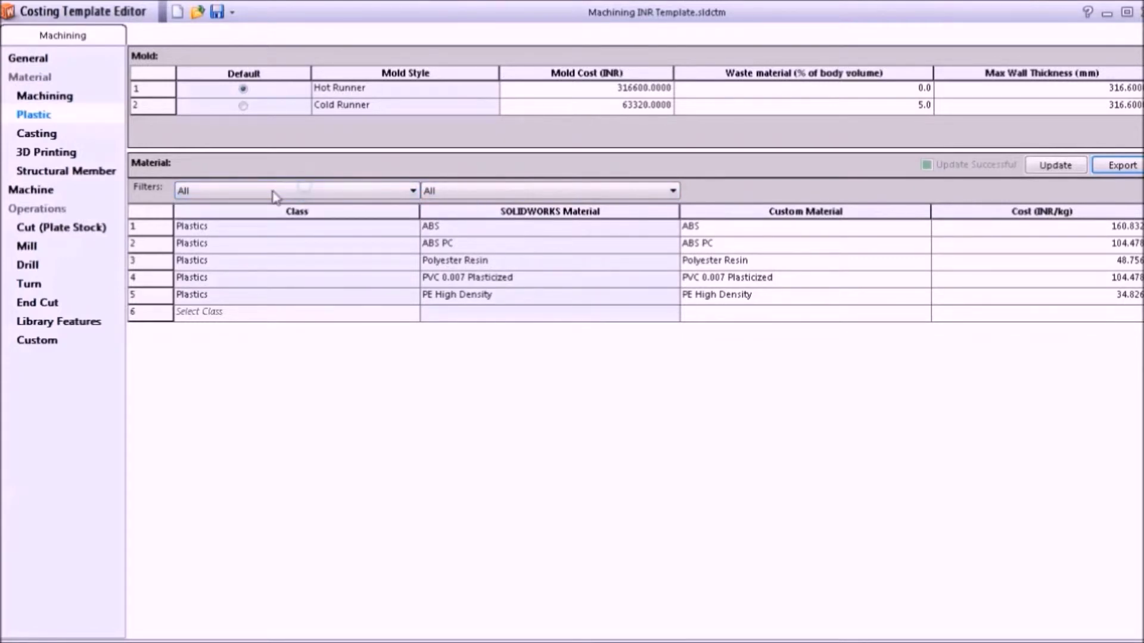
Step: Filter the plastics table to Polyester Resin, then ABS PC, then back to all materials
click(493, 195)
click(482, 240)
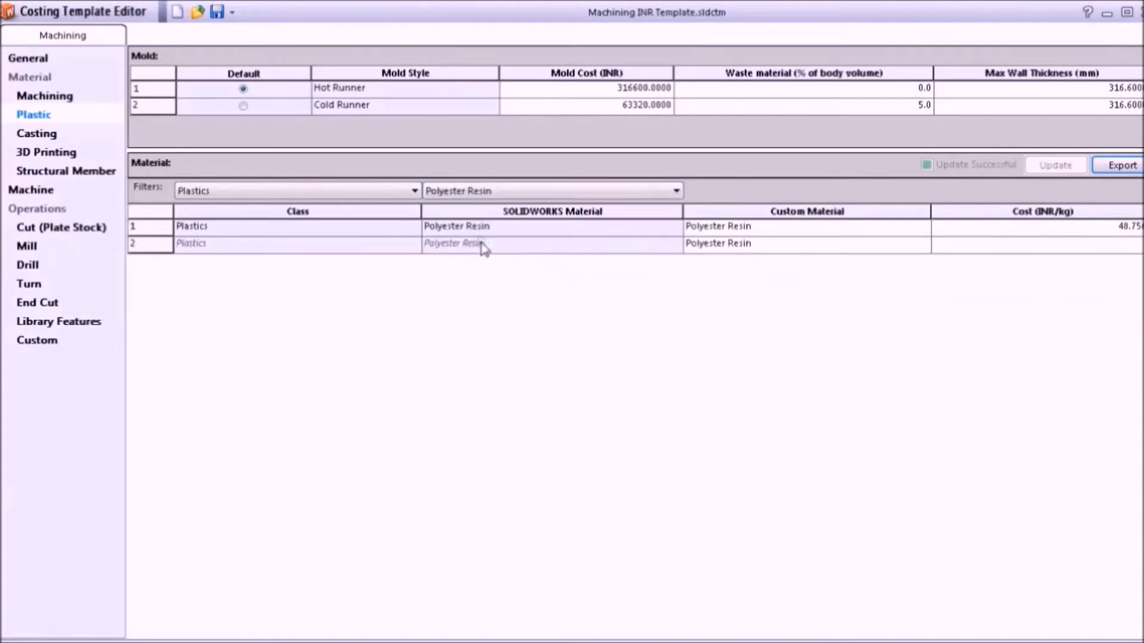
click(509, 189)
click(489, 232)
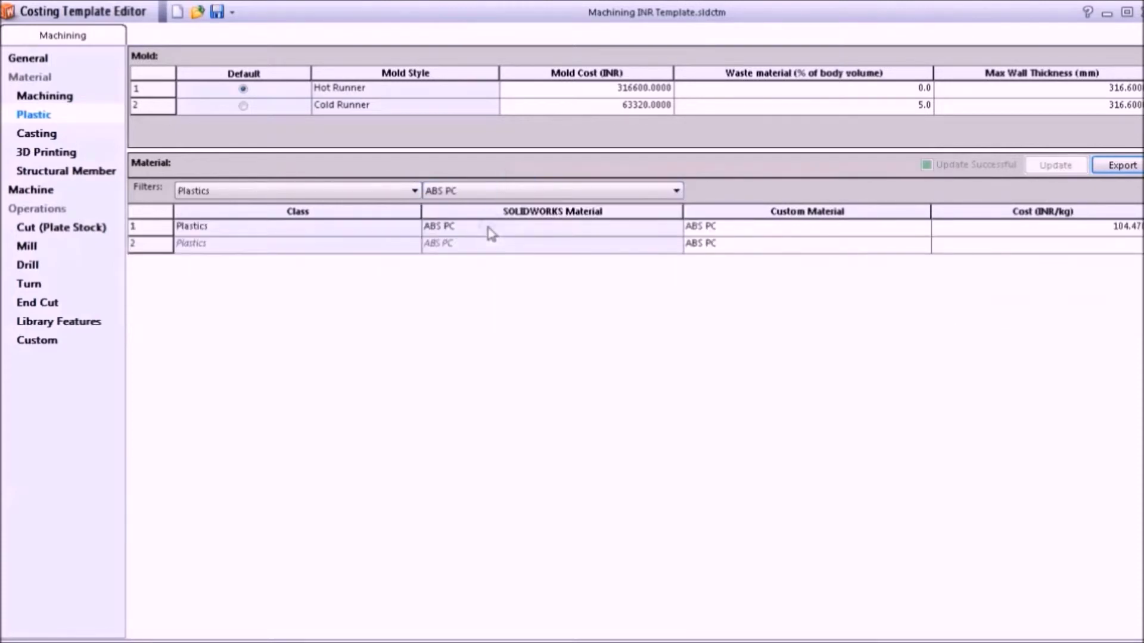
click(486, 194)
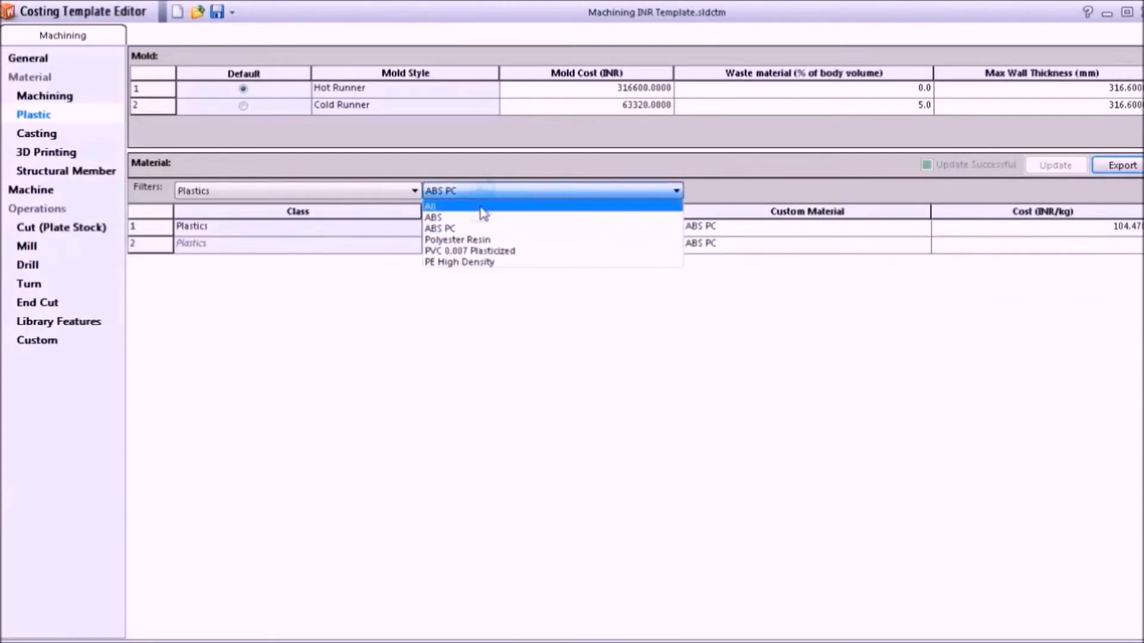
click(13, 133)
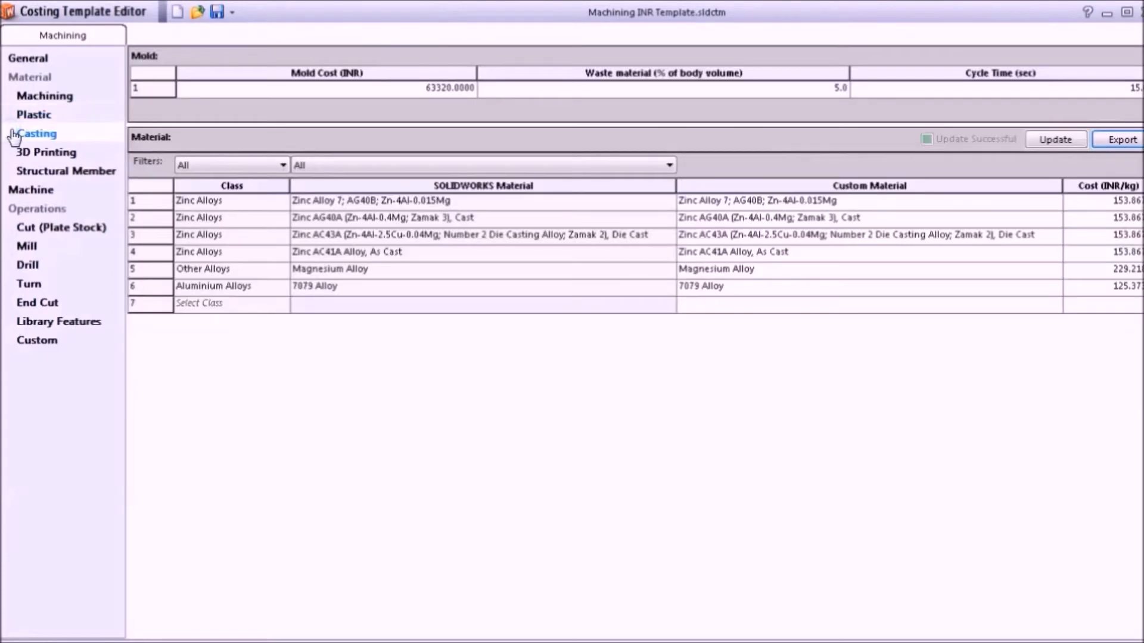
Step: Filter casting materials to Zinc Alloys and Zinc Alloy 7, then browse the 3D Printing costs
click(268, 166)
click(248, 187)
click(331, 166)
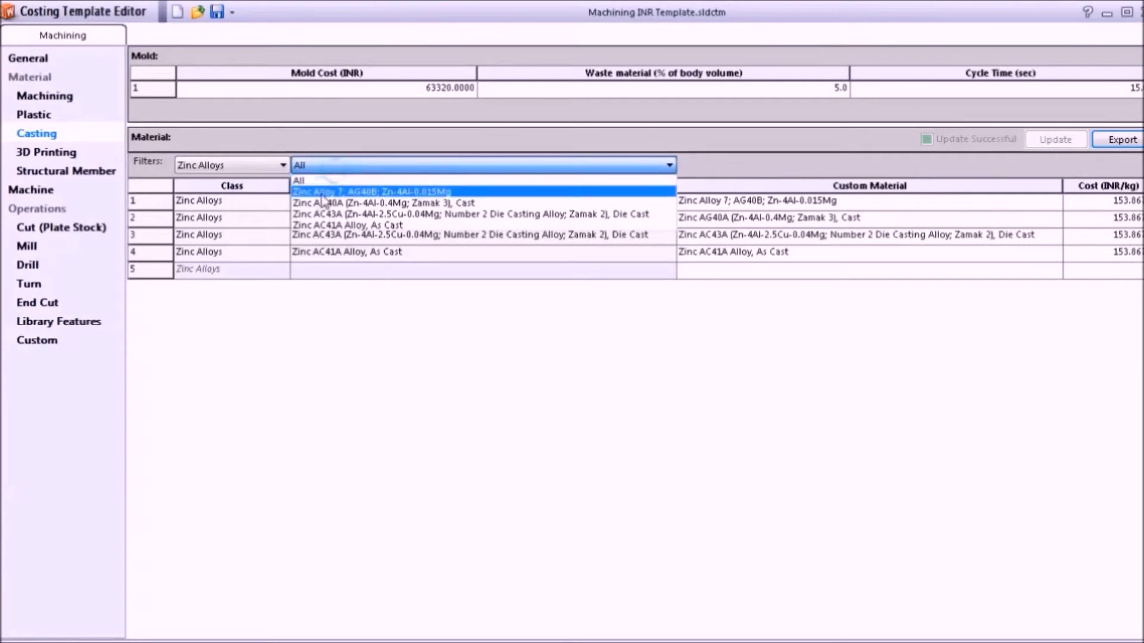
click(326, 178)
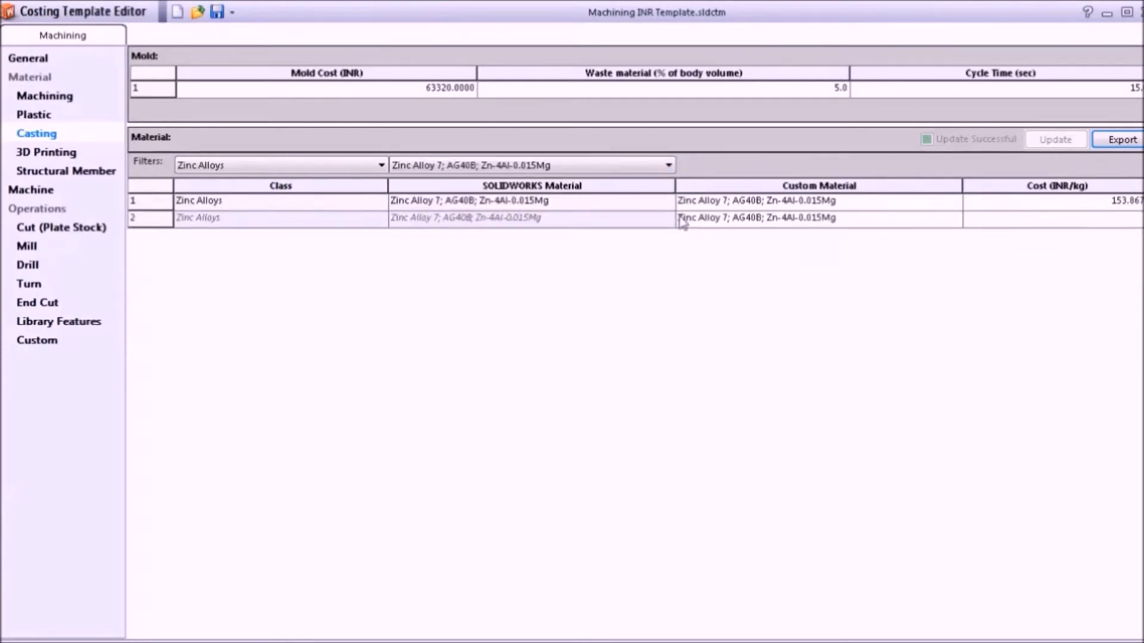
click(48, 152)
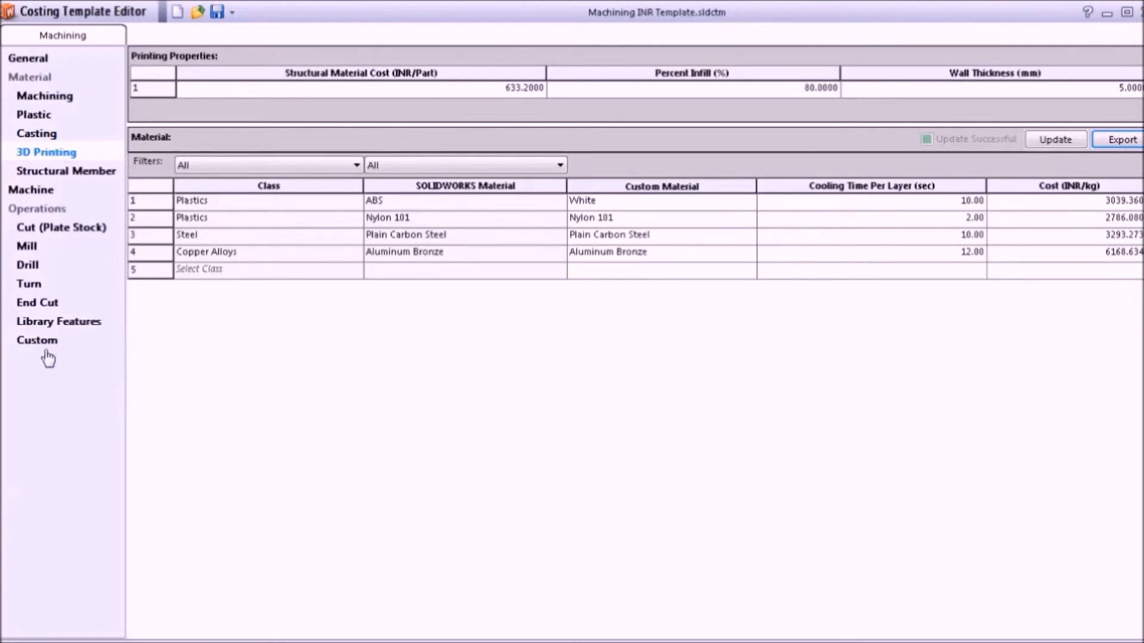
click(64, 172)
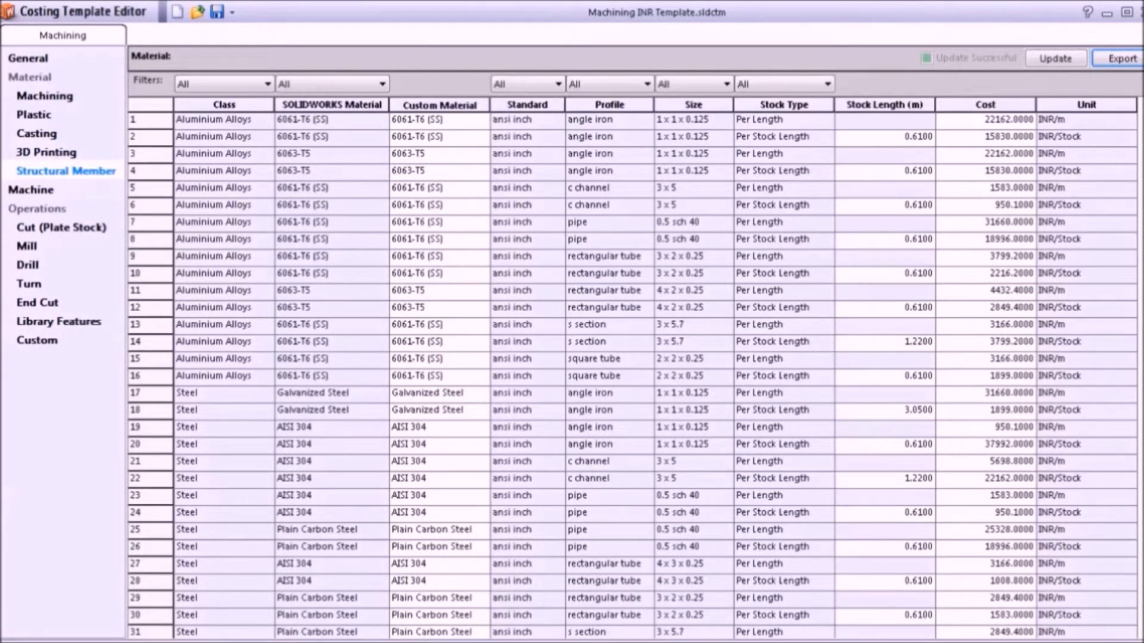
Step: Change row 357's 0.5 m 40×40×4 square tube cost to 630 INR and save the template
scroll(631, 370, down, 20)
scroll(631, 370, down, 5)
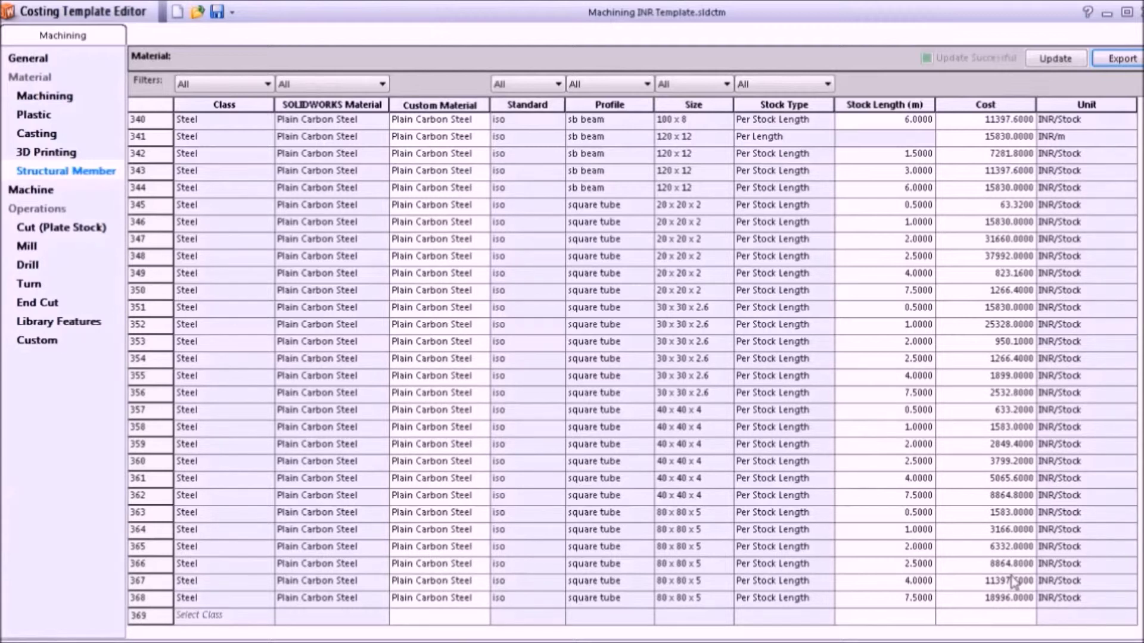
click(1005, 413)
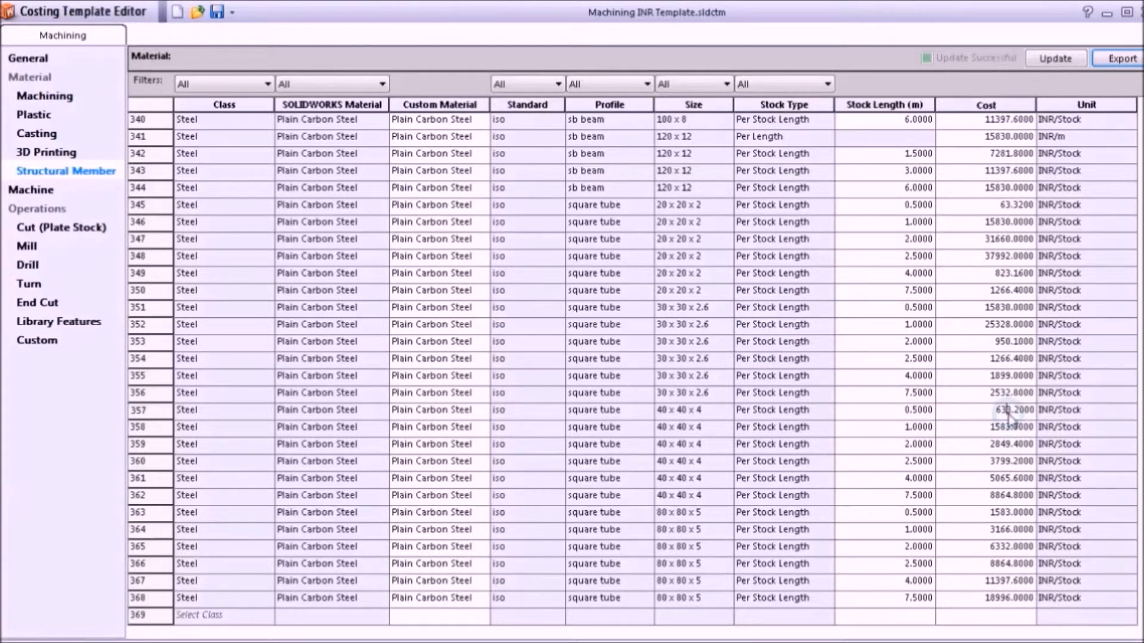
click(1009, 412)
text(630)
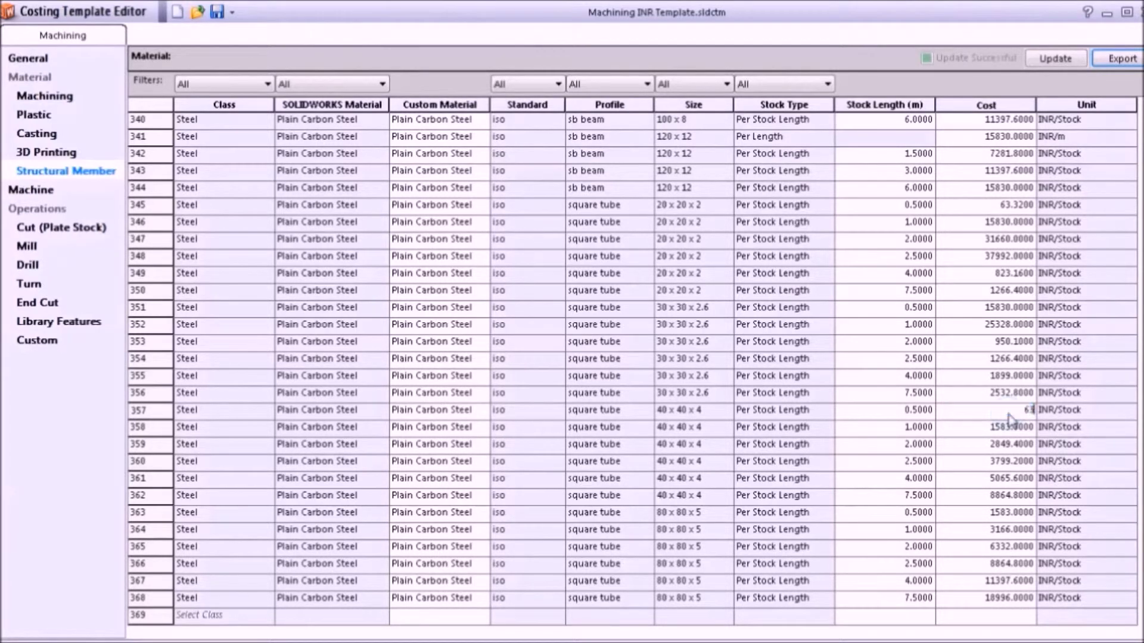
key(Tab)
click(1009, 431)
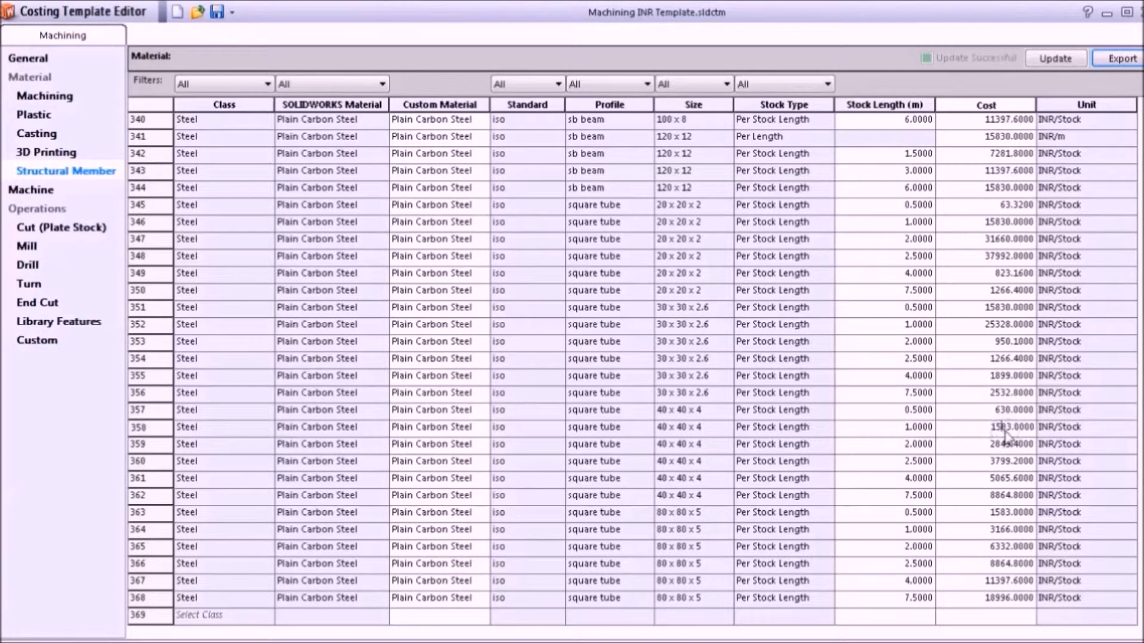
click(217, 15)
click(45, 192)
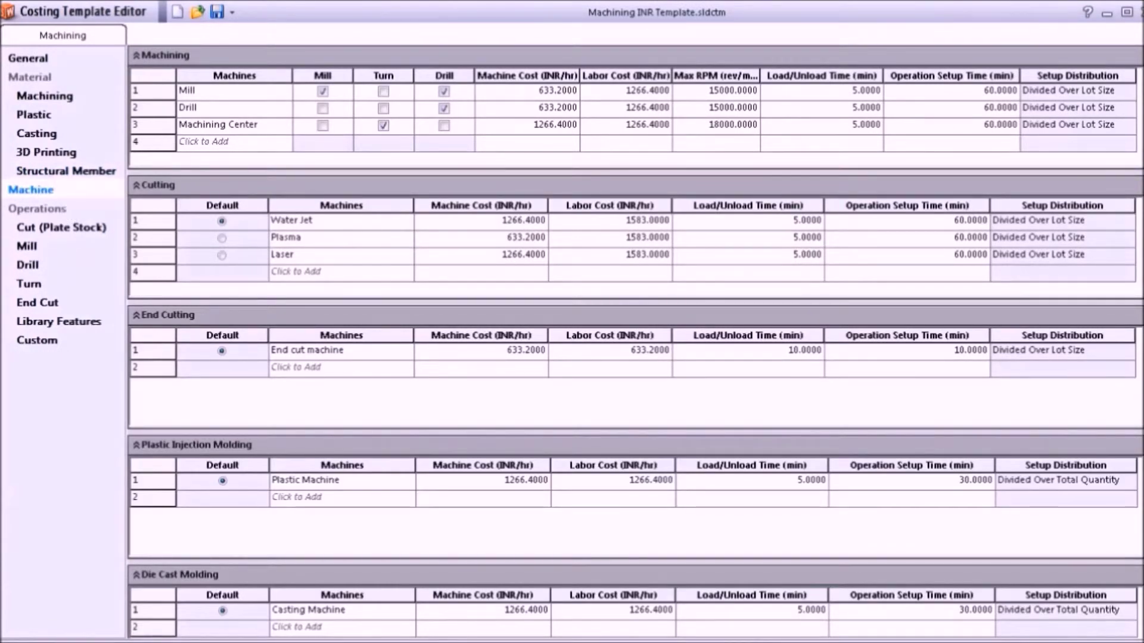
Step: Scroll through the machine cost tables, then show the Cut (Plate Stock) operation times
scroll(634, 342, down, 2)
scroll(634, 342, down, 2)
scroll(634, 343, down, 1)
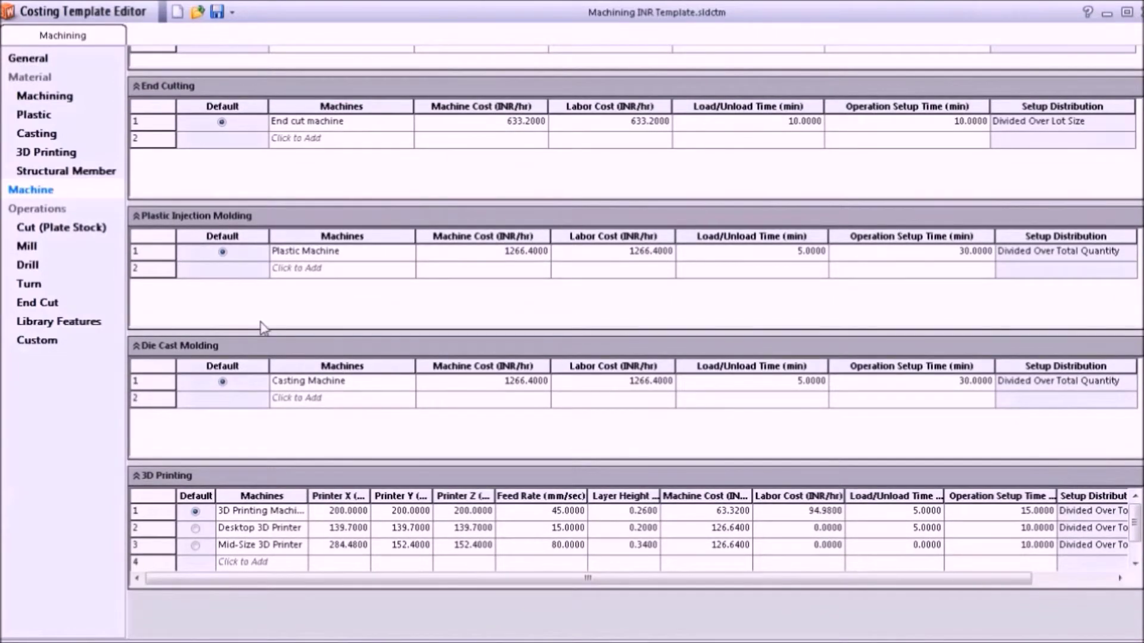
click(61, 237)
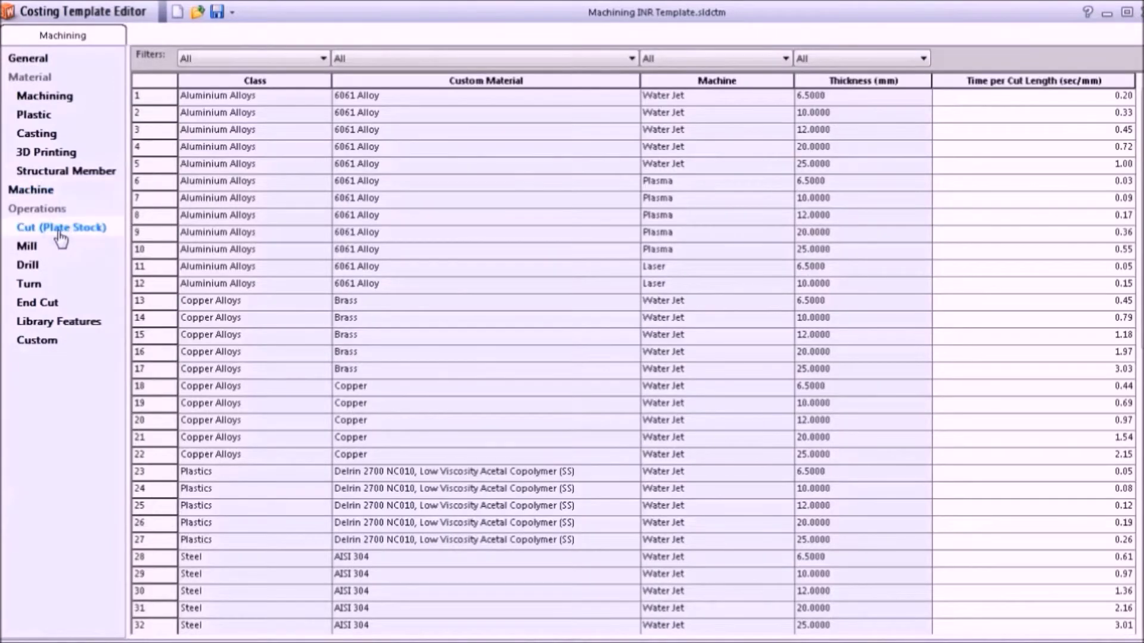
Step: Browse the Milling, Drilling and Turning operation data tables
scroll(952, 604, down, 3)
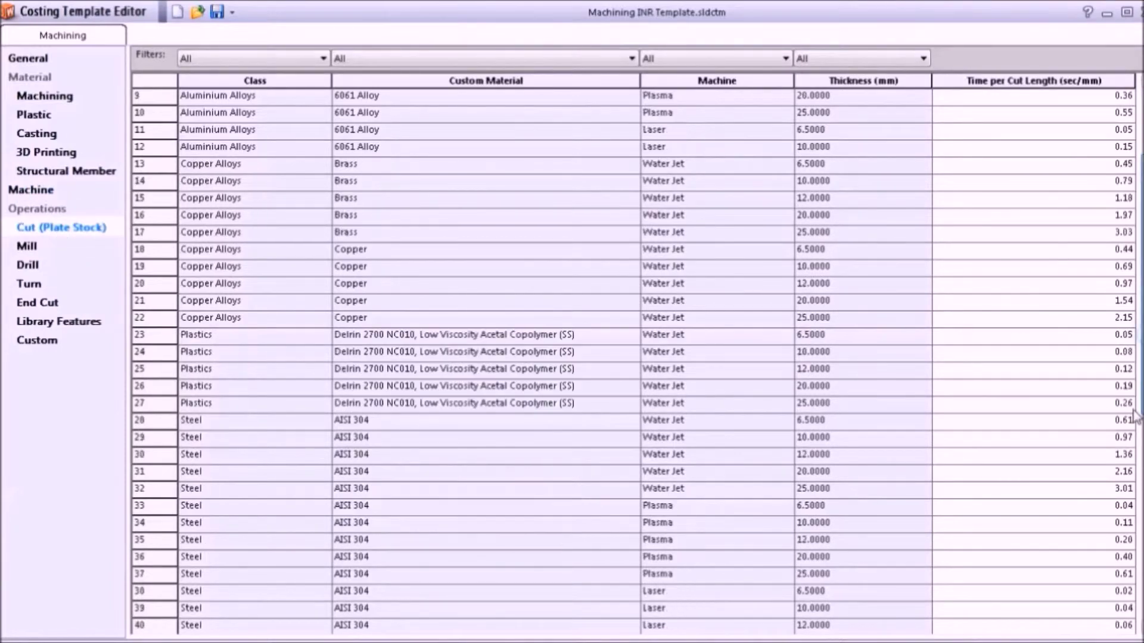
scroll(951, 605, down, 8)
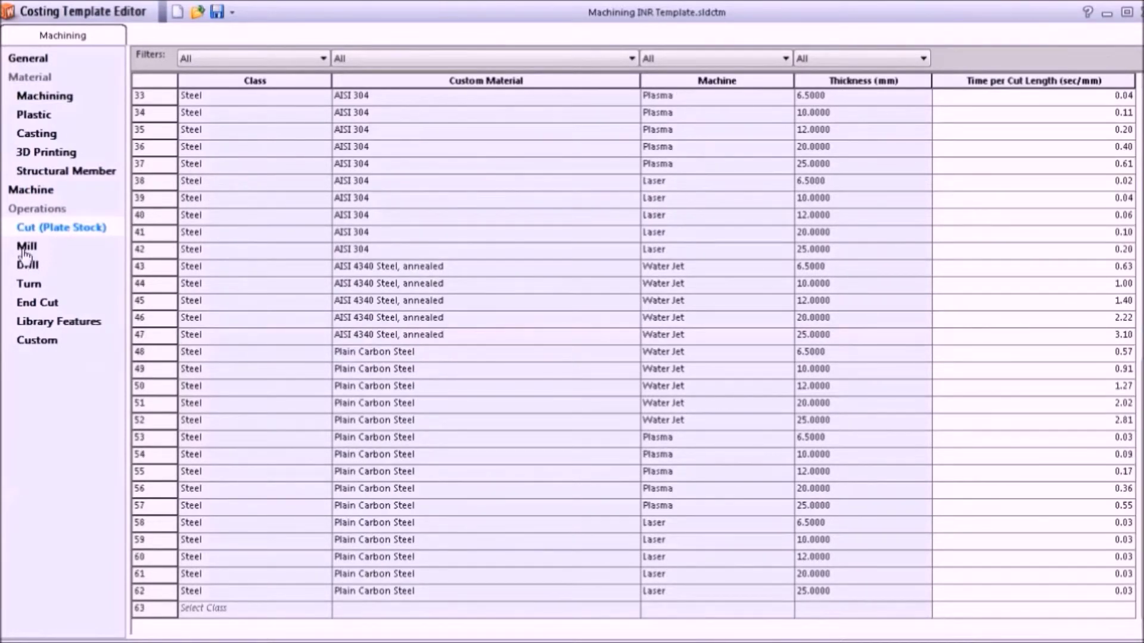
click(27, 249)
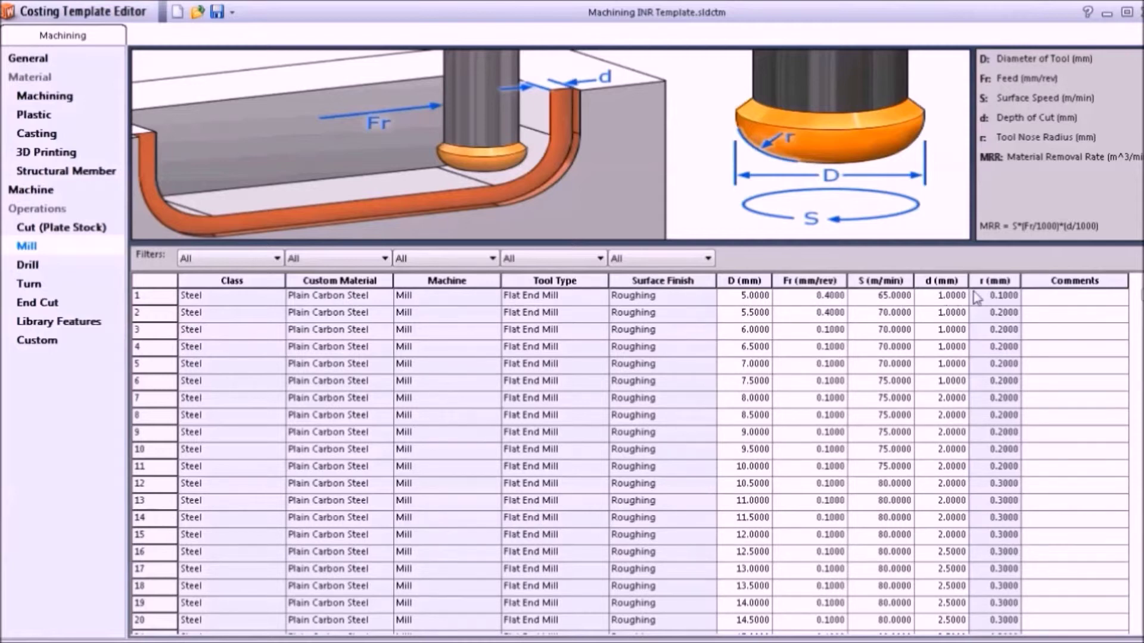
drag(1138, 295, 1140, 620)
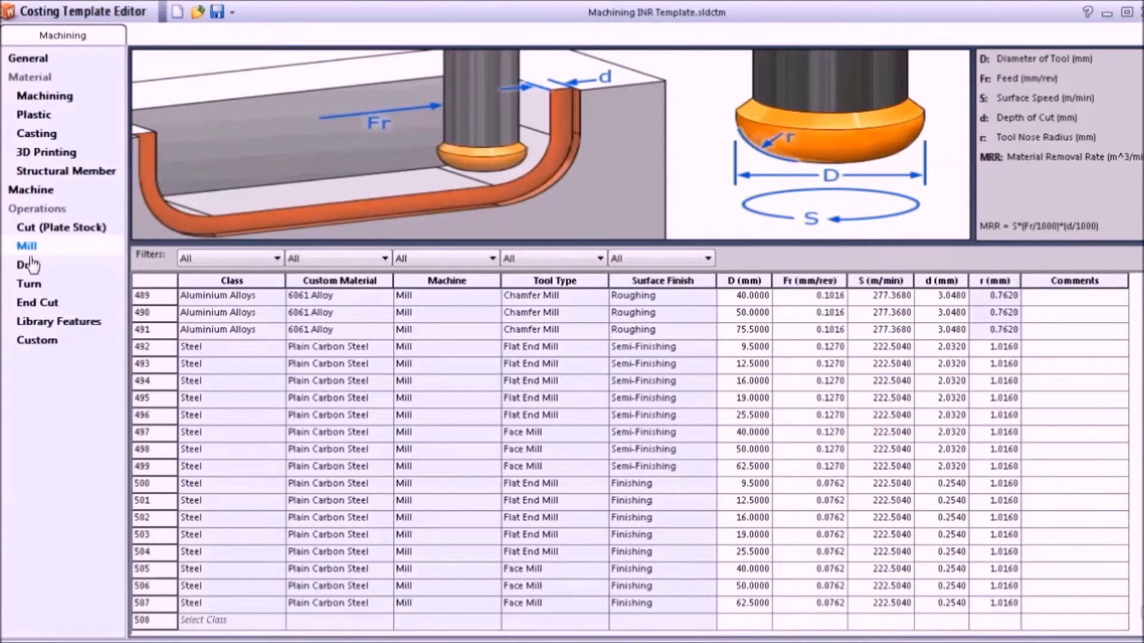
click(30, 266)
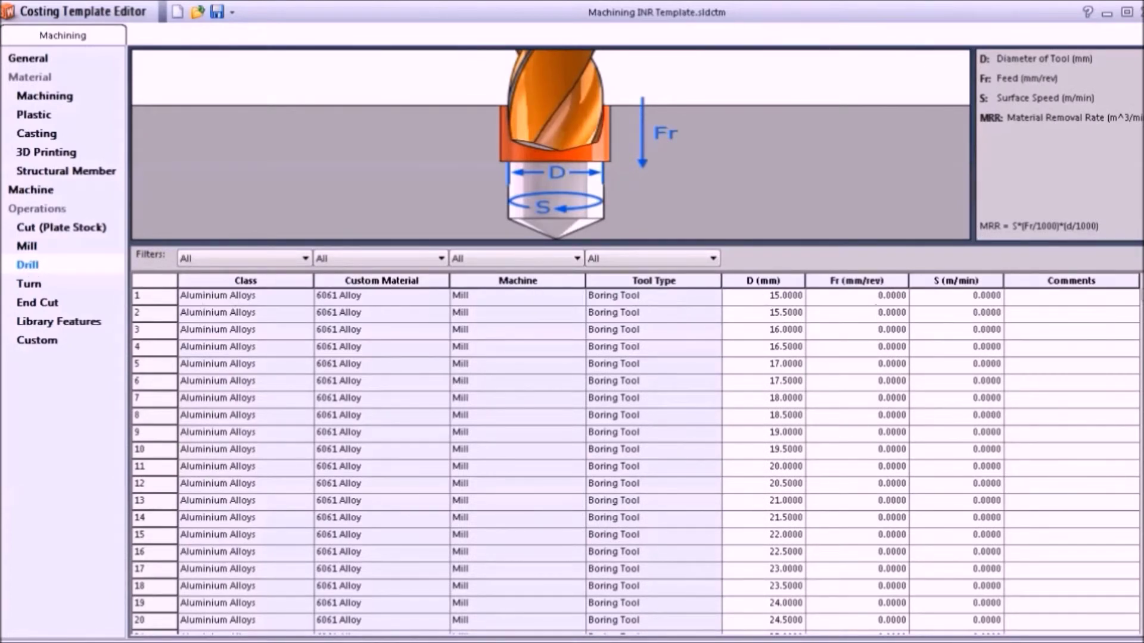
click(47, 285)
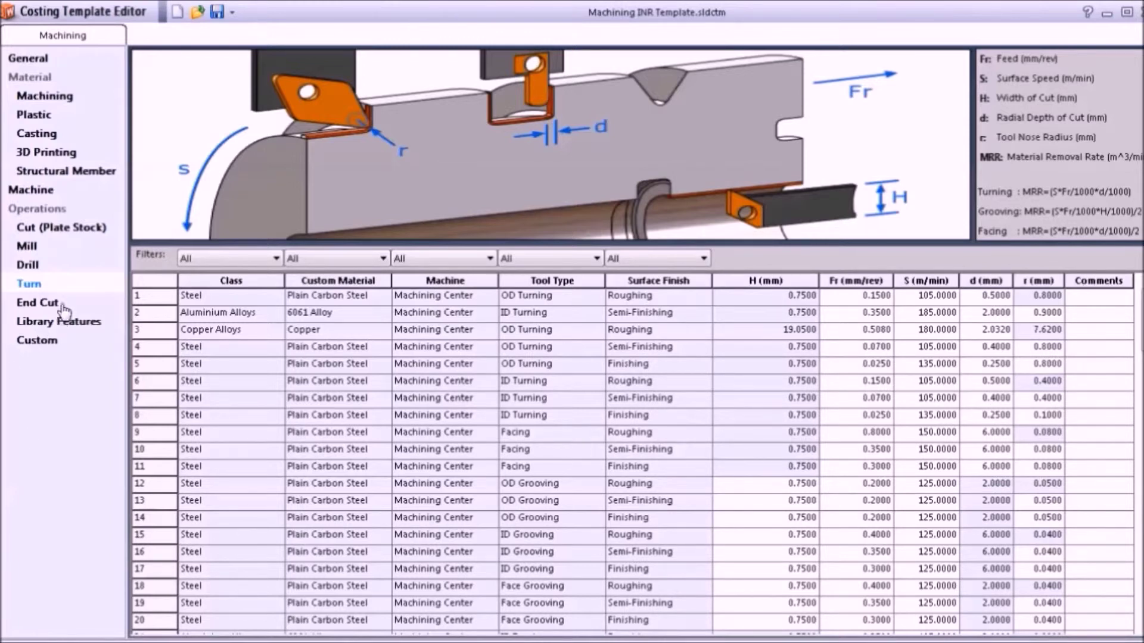
Step: Review the End Cut rates, checking row 5's machine choices without changing them
click(39, 305)
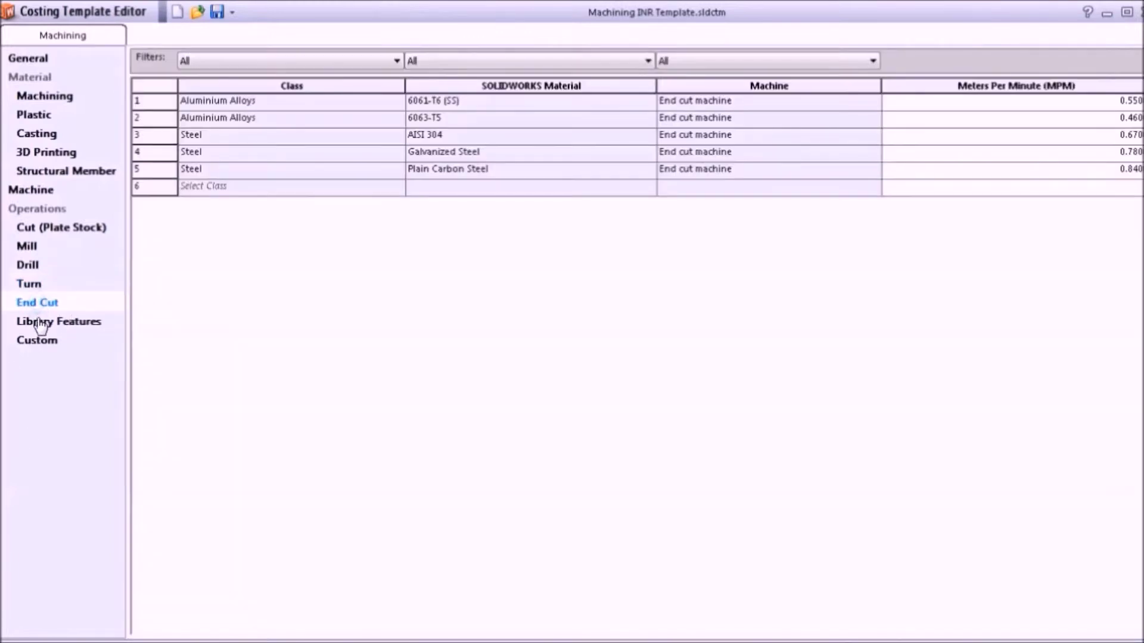
click(798, 173)
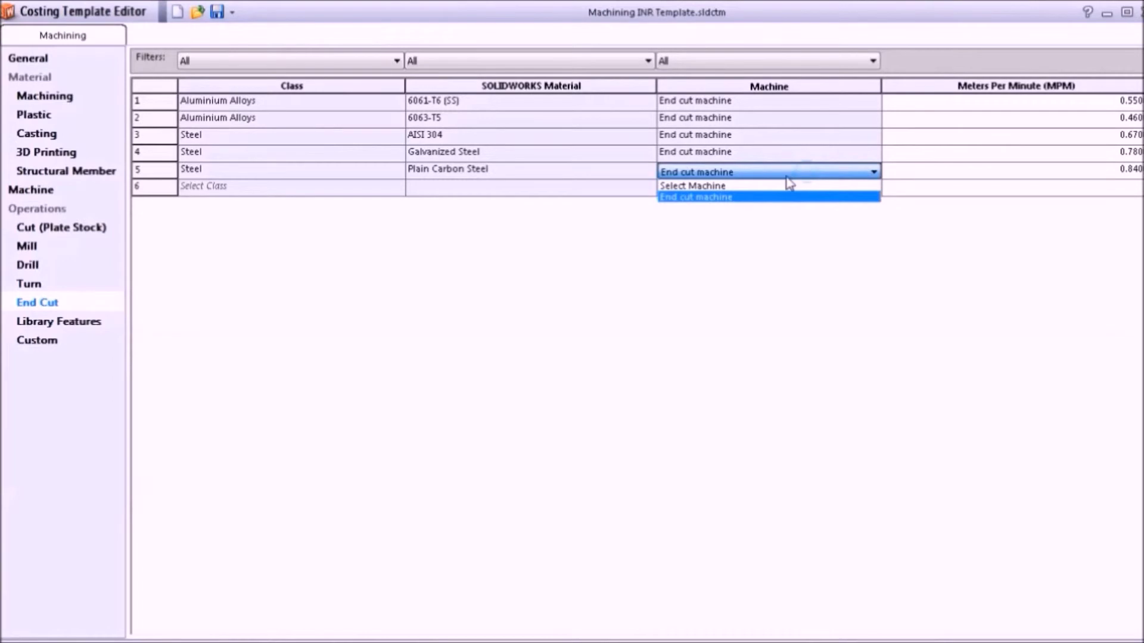
click(791, 173)
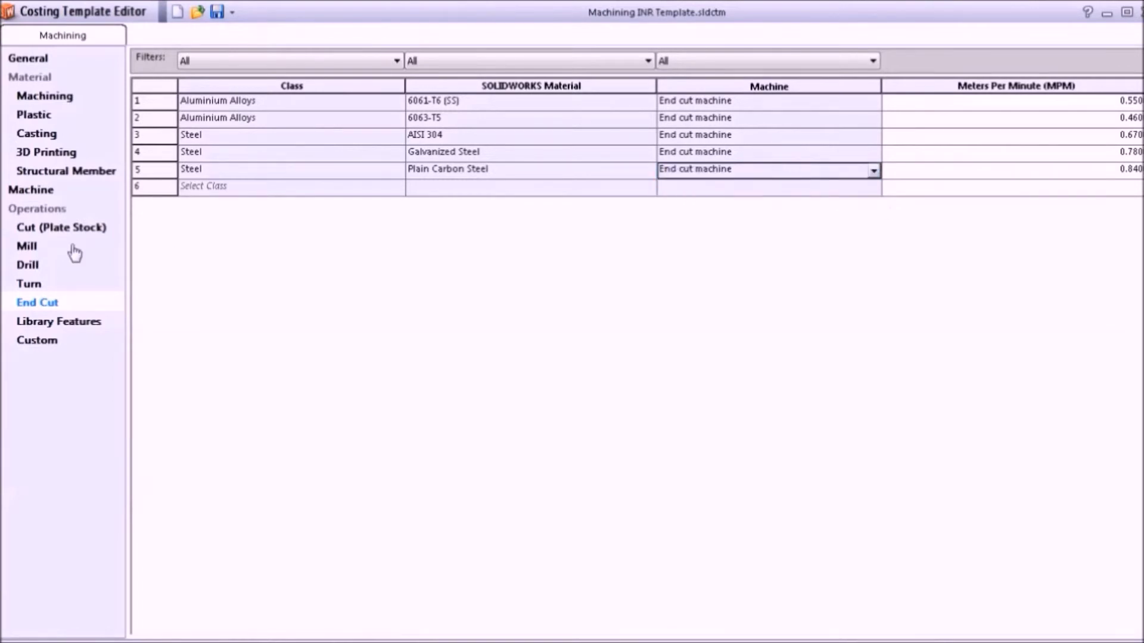
click(56, 325)
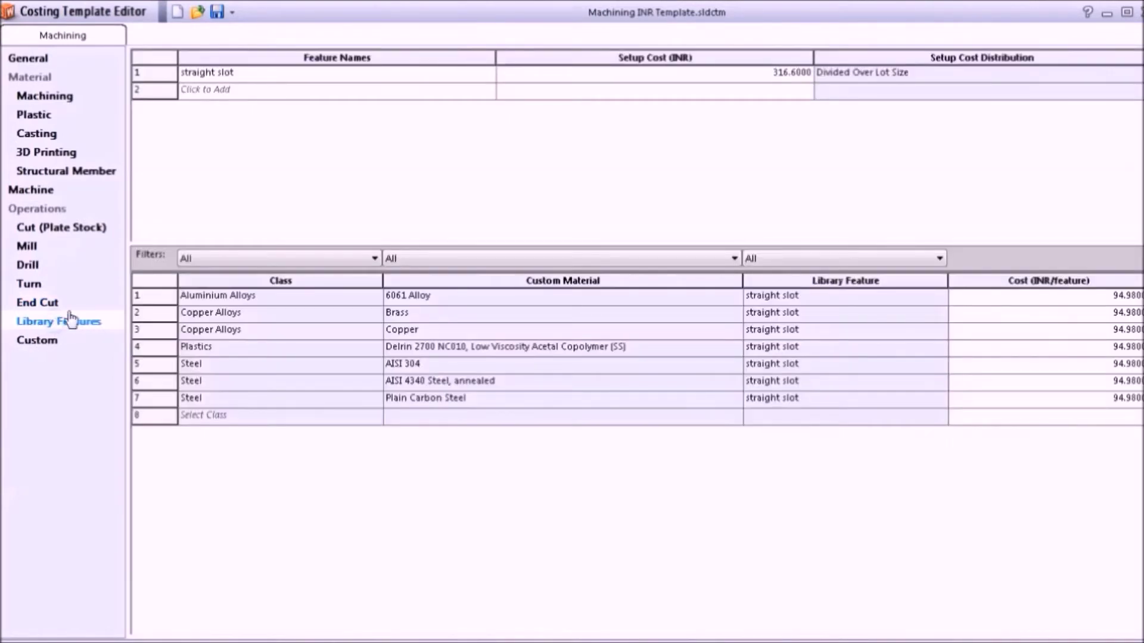
Step: Inspect the Library Features entries and the setup cost distribution options
click(384, 108)
click(266, 91)
click(621, 92)
click(911, 96)
click(913, 97)
Step: Add row 8: Aluminium Alloys, Alumina, straight slot, costing 100 INR per feature
click(357, 416)
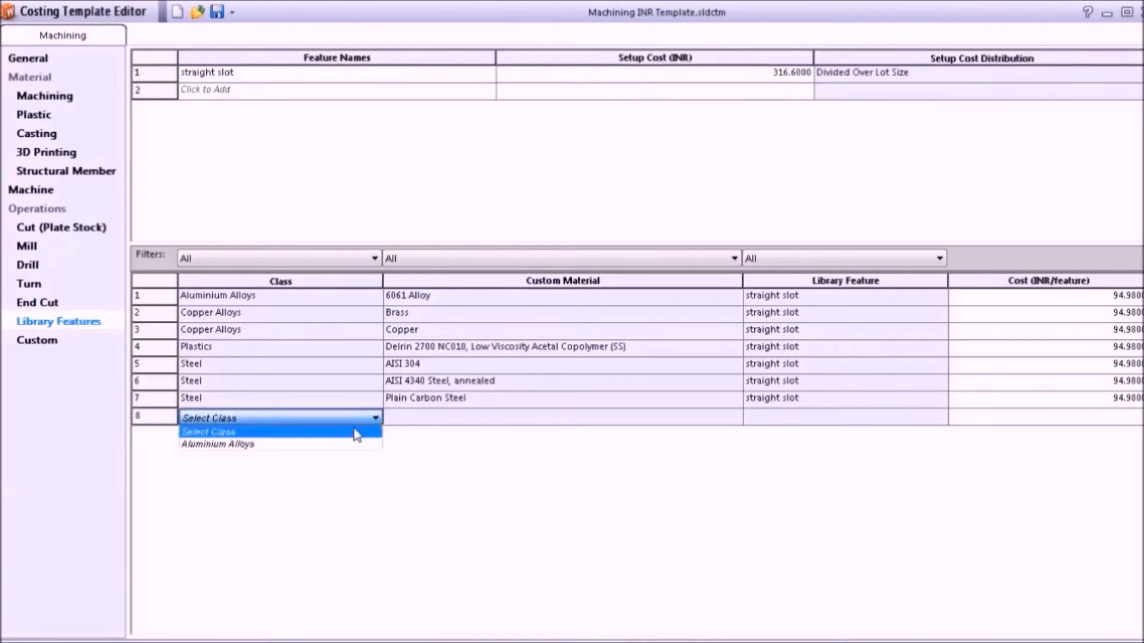
click(320, 443)
click(738, 419)
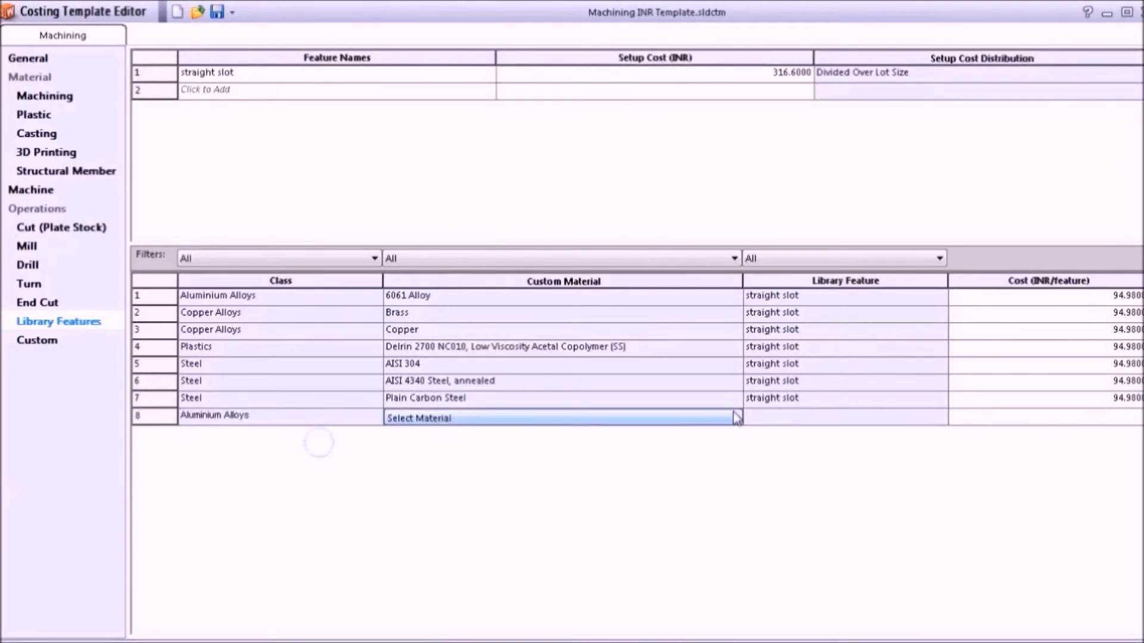
click(684, 446)
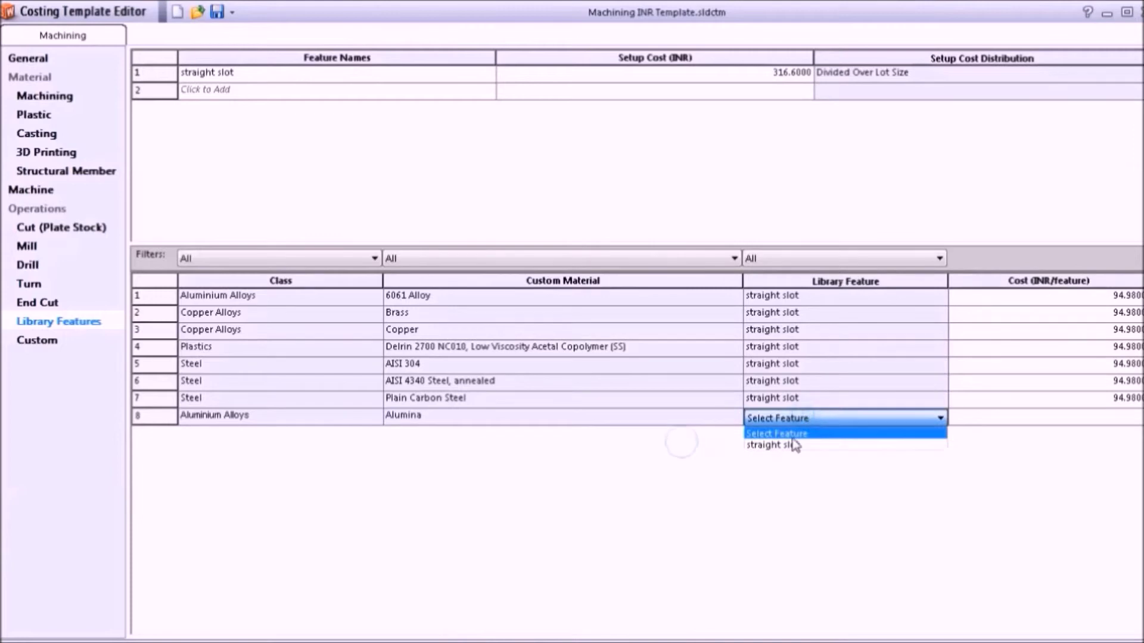
click(796, 444)
click(1128, 419)
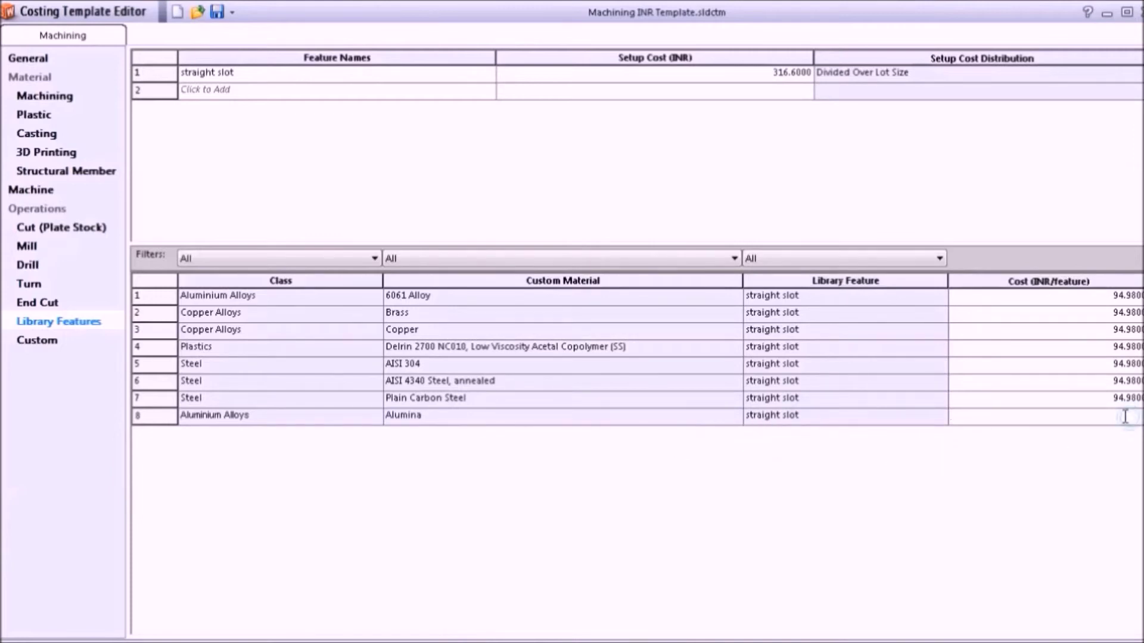
text(10)
key(Return)
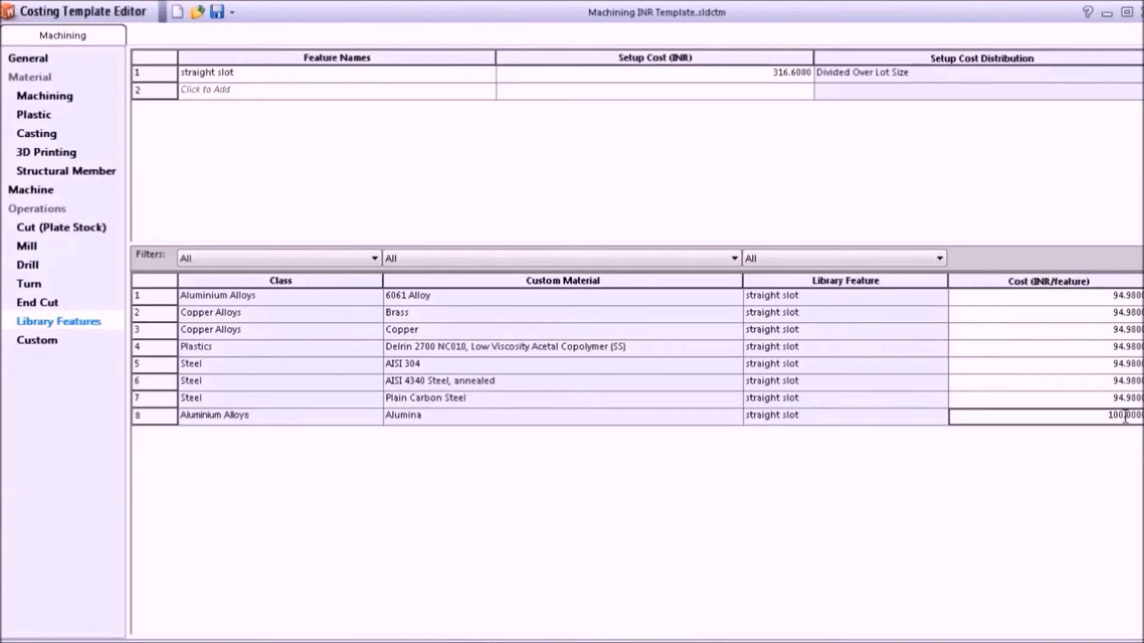
click(25, 342)
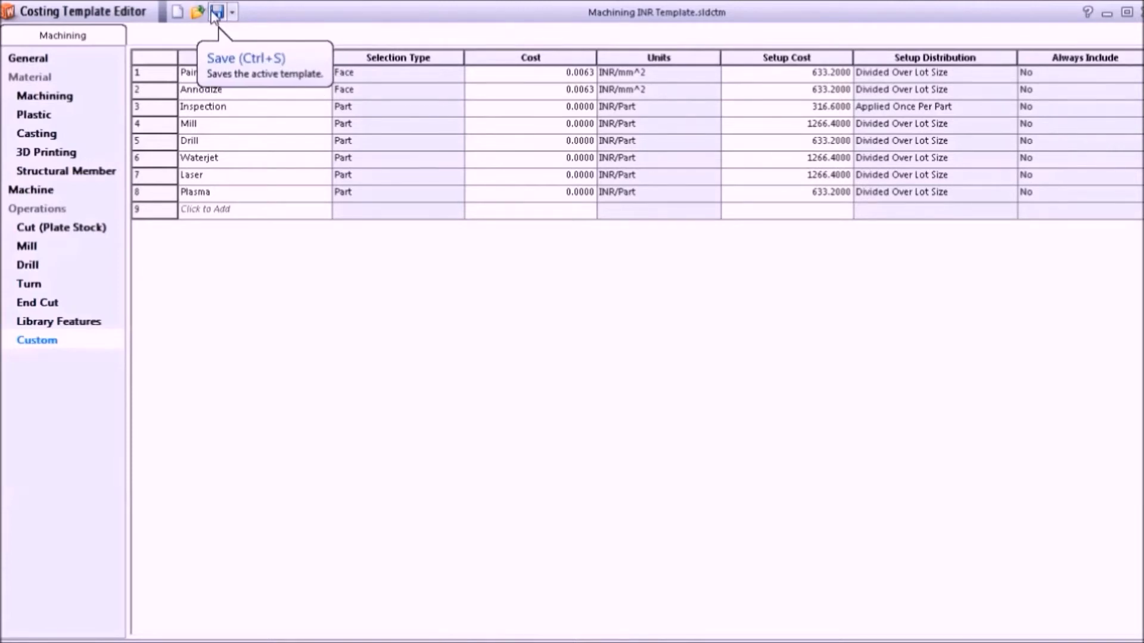
Step: Check Save As for Machining INR Template, keeping the template database type, then close the editor
click(232, 12)
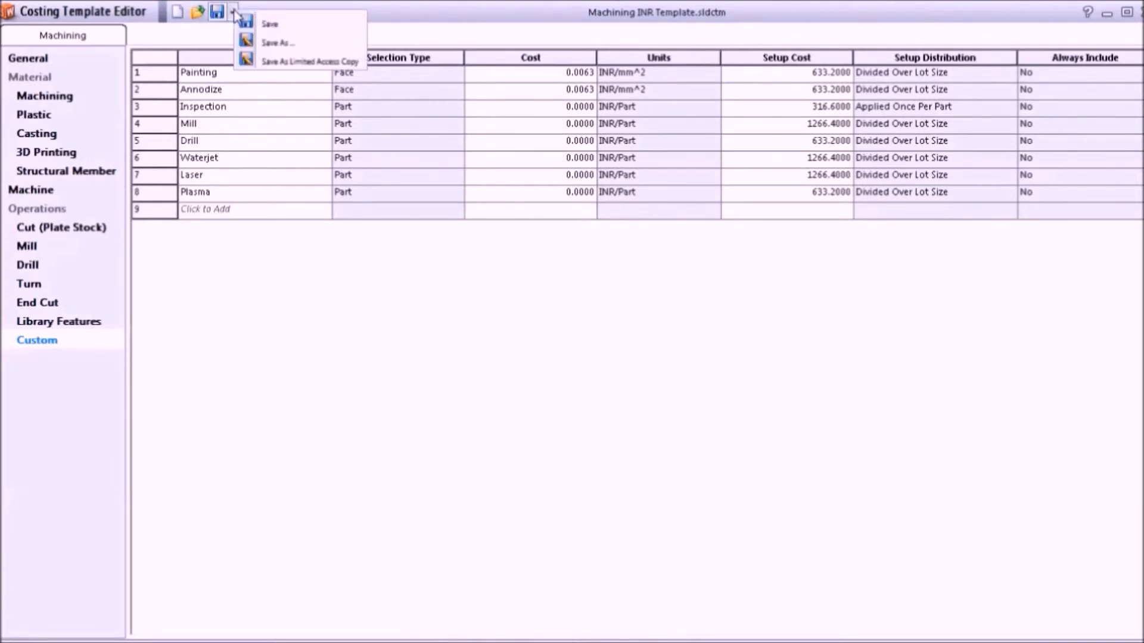
click(274, 40)
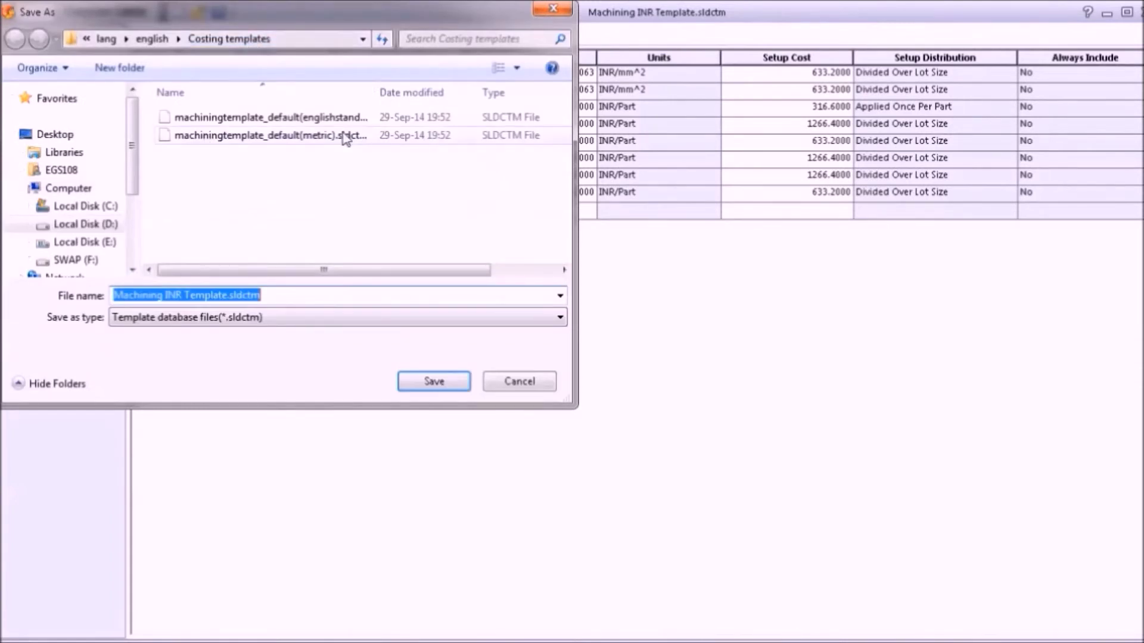
click(431, 320)
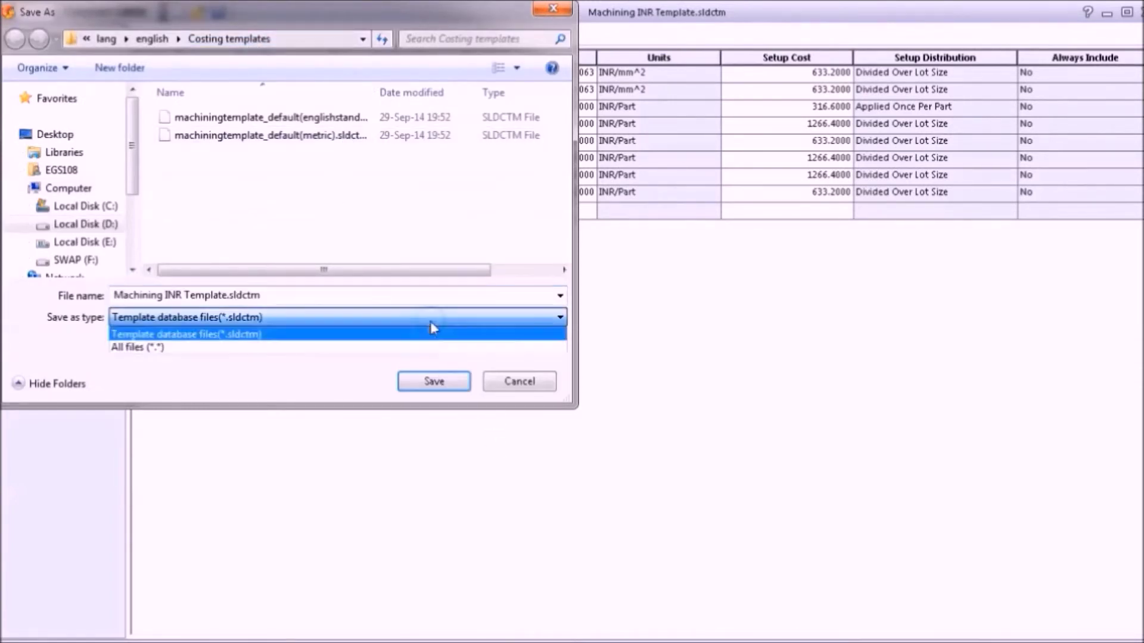
click(432, 337)
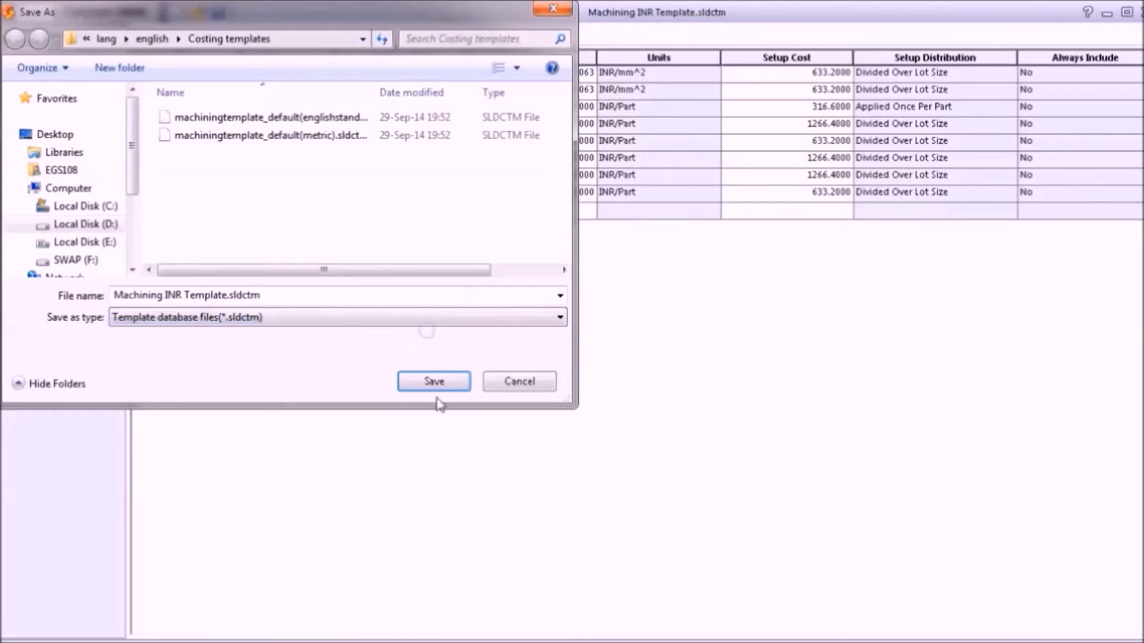
click(517, 381)
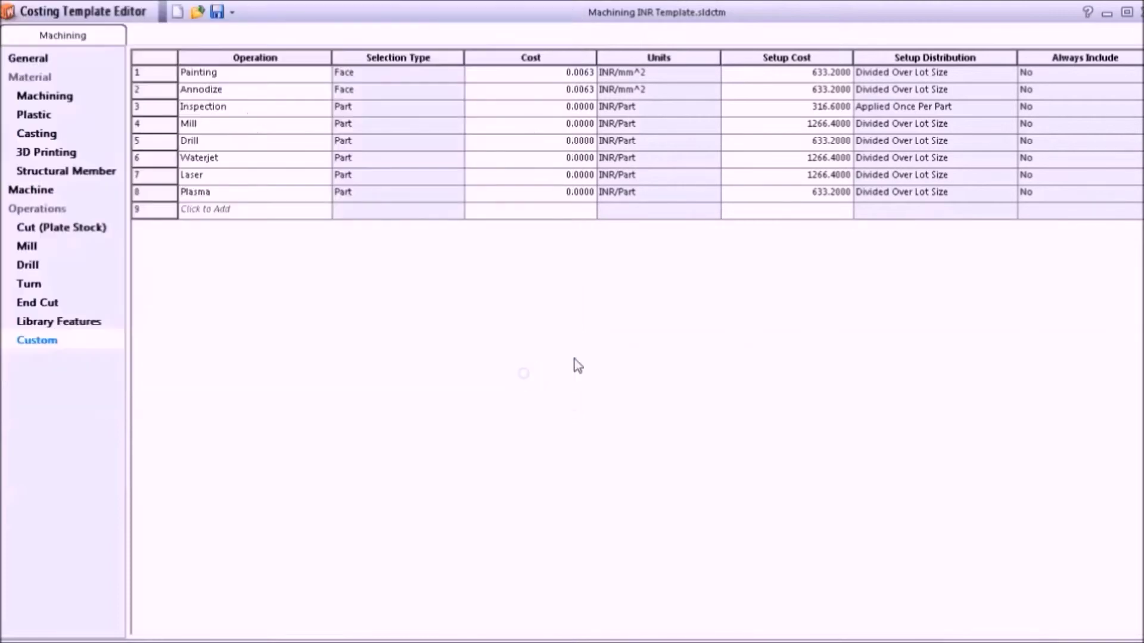
click(1132, 32)
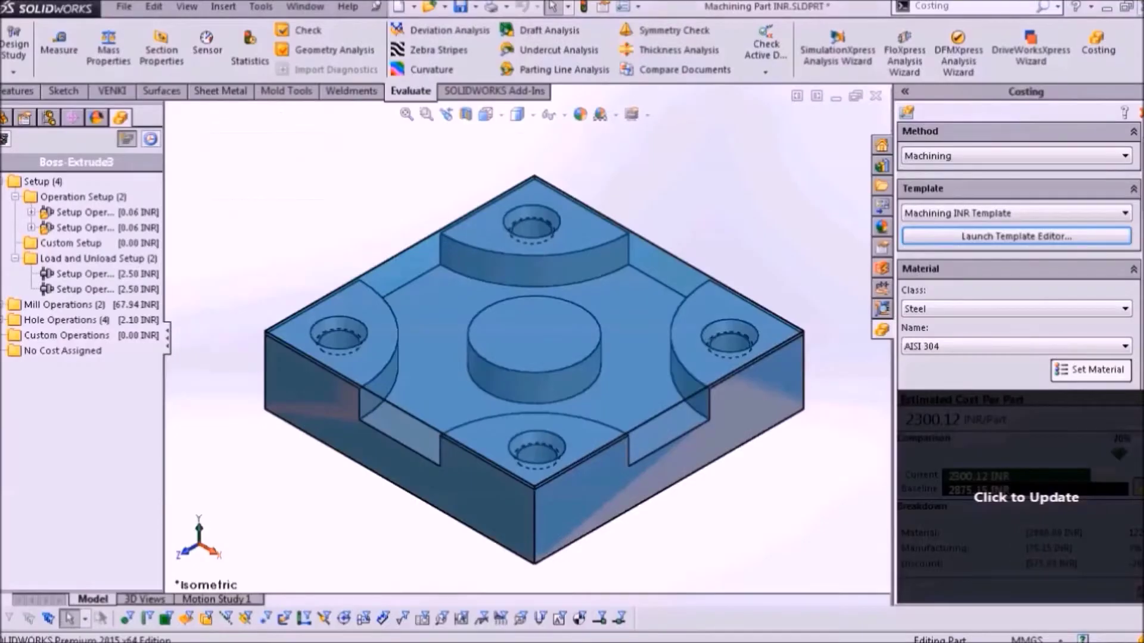
Step: Update the part's cost estimate with the edited template to 2300.12 INR
click(1123, 561)
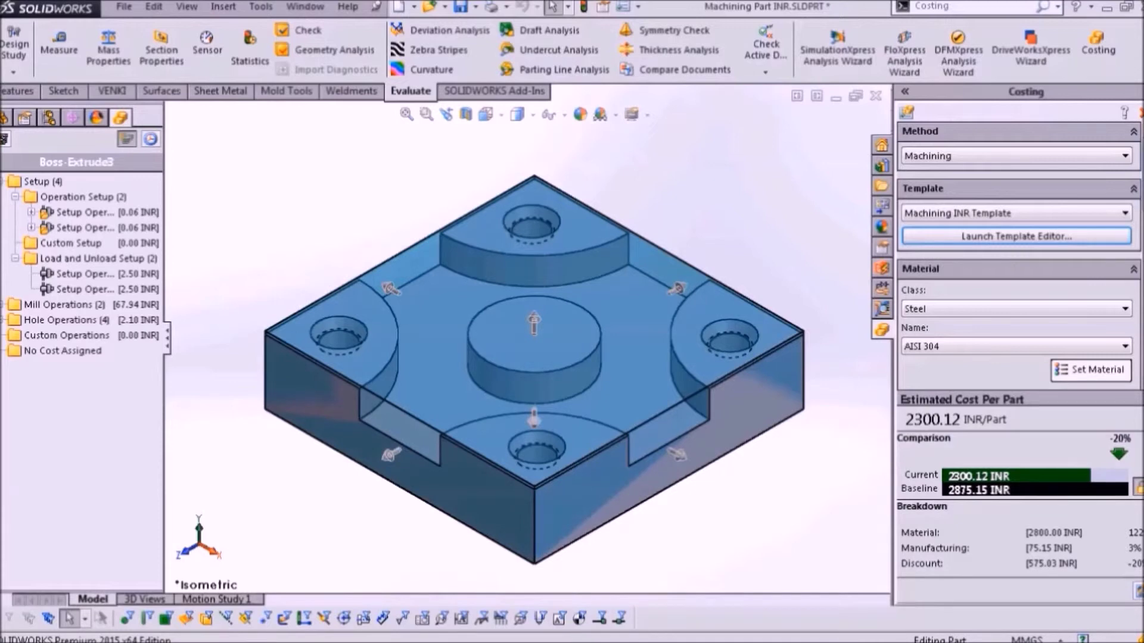
scroll(1018, 256, down, 3)
scroll(1018, 256, down, 3)
scroll(1019, 256, down, 3)
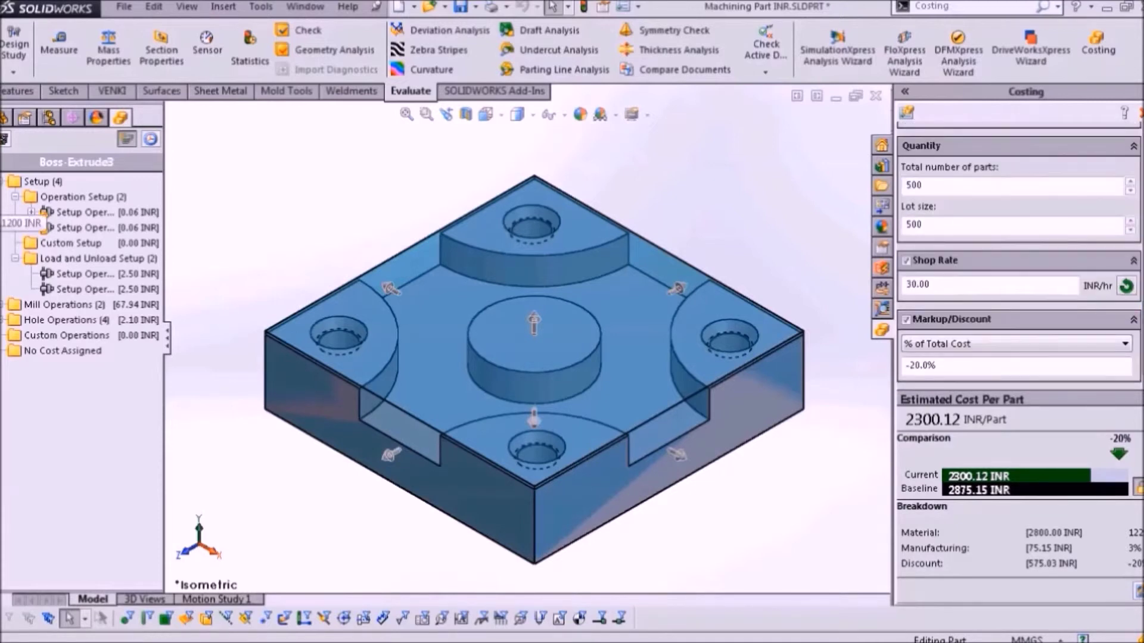
Step: Expand Mill Operations, Hole Operations and Hole Pattern 1 to review their costs
click(4, 304)
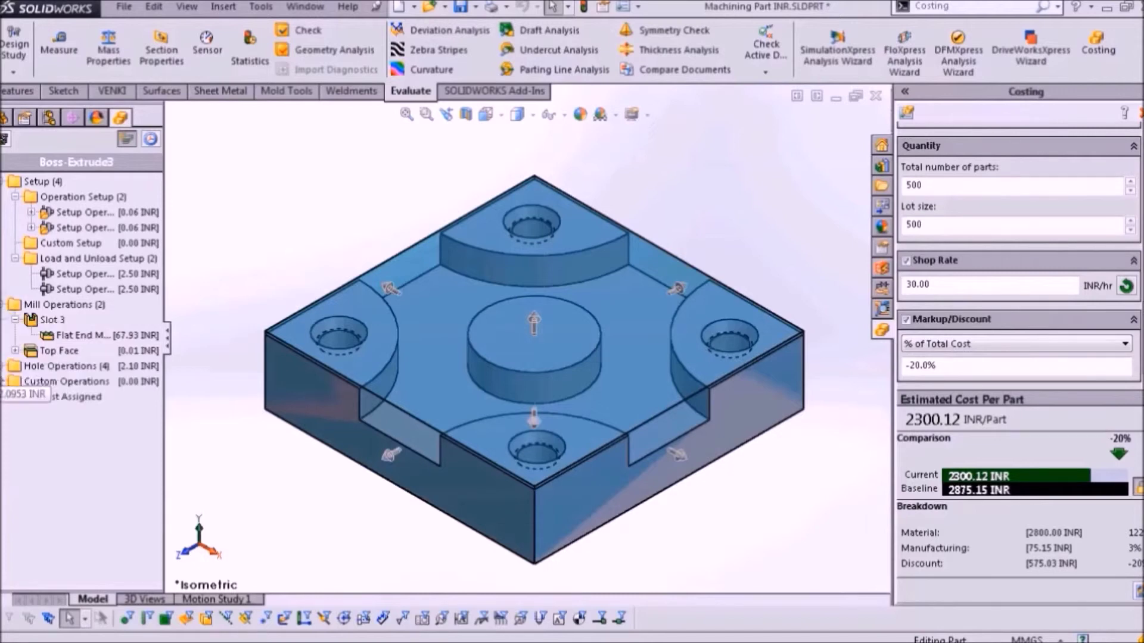
click(5, 366)
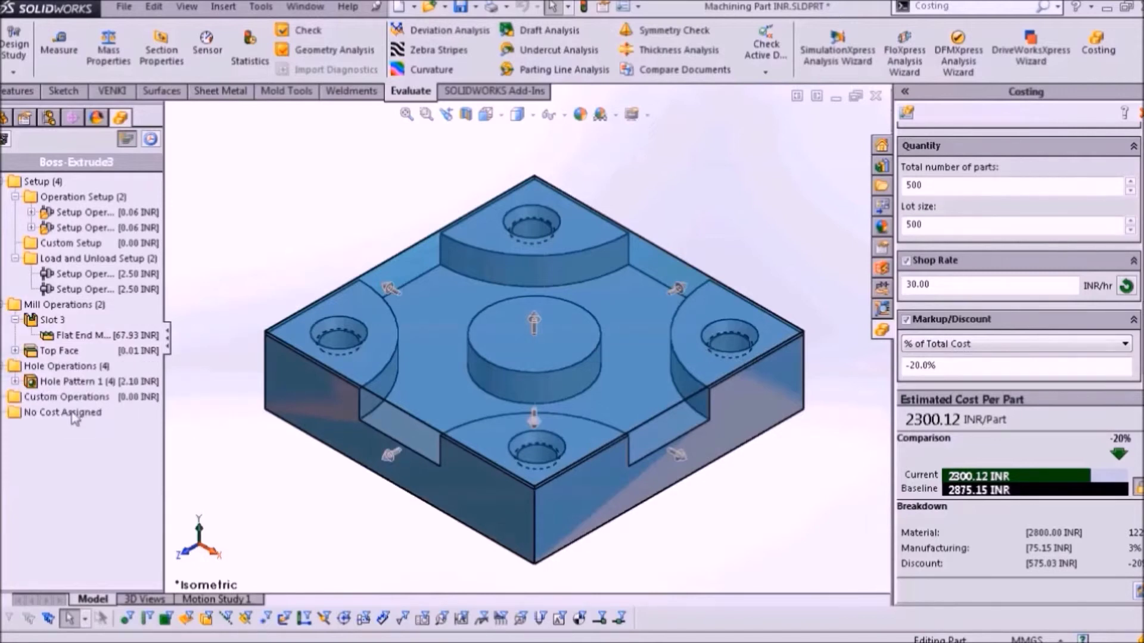
click(16, 381)
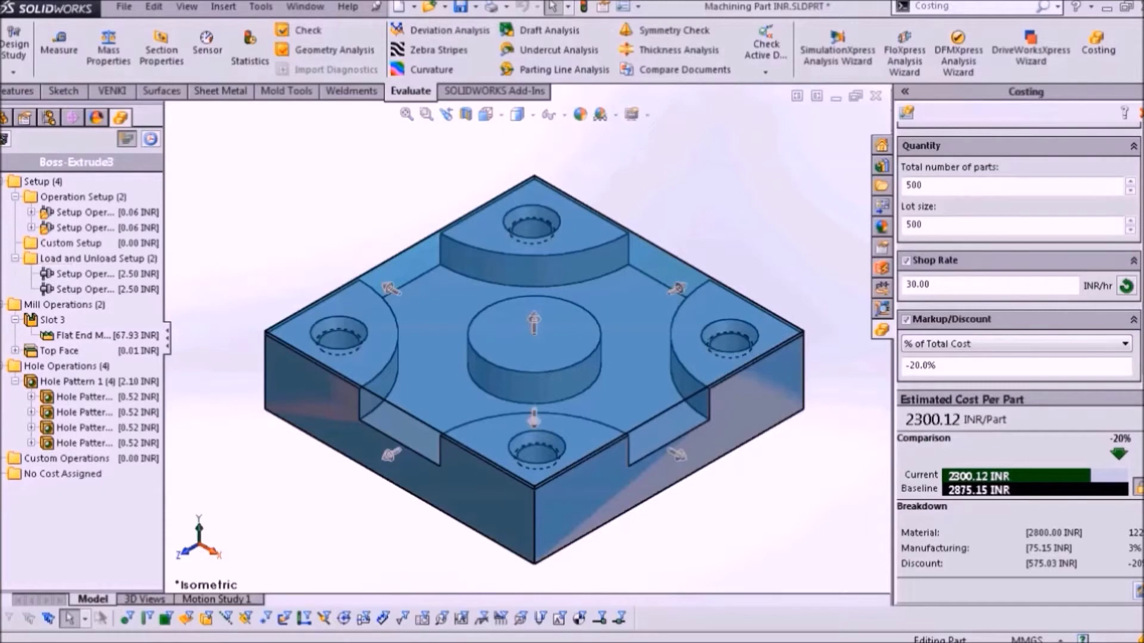
click(59, 143)
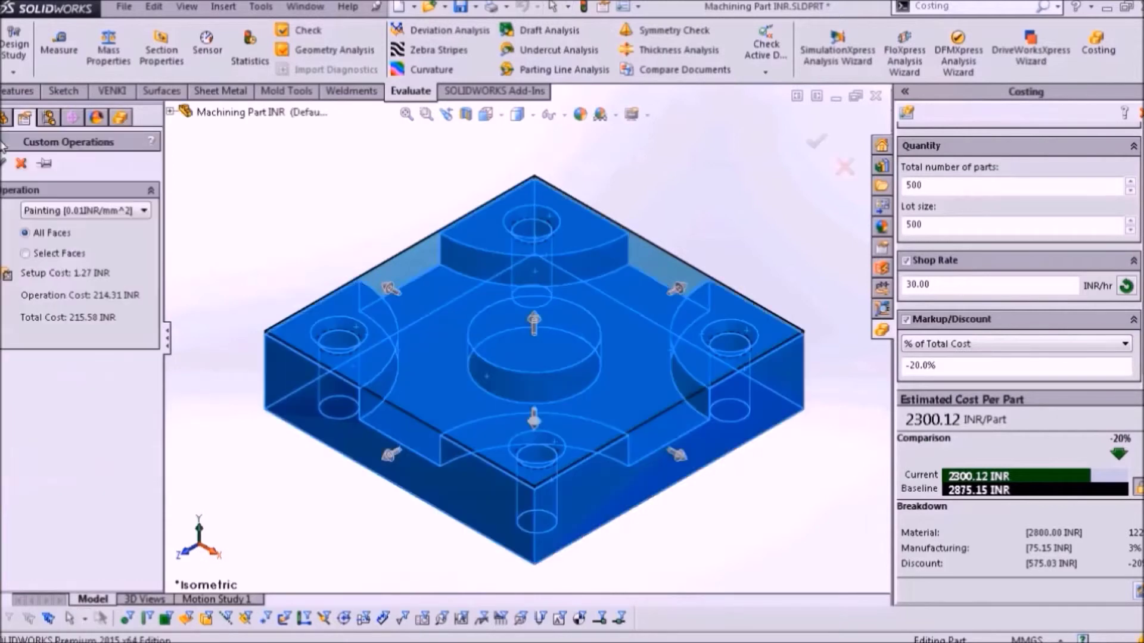
Step: Preview the Inspection operation's costs, then choose Add New to create a custom operation
click(67, 216)
click(74, 250)
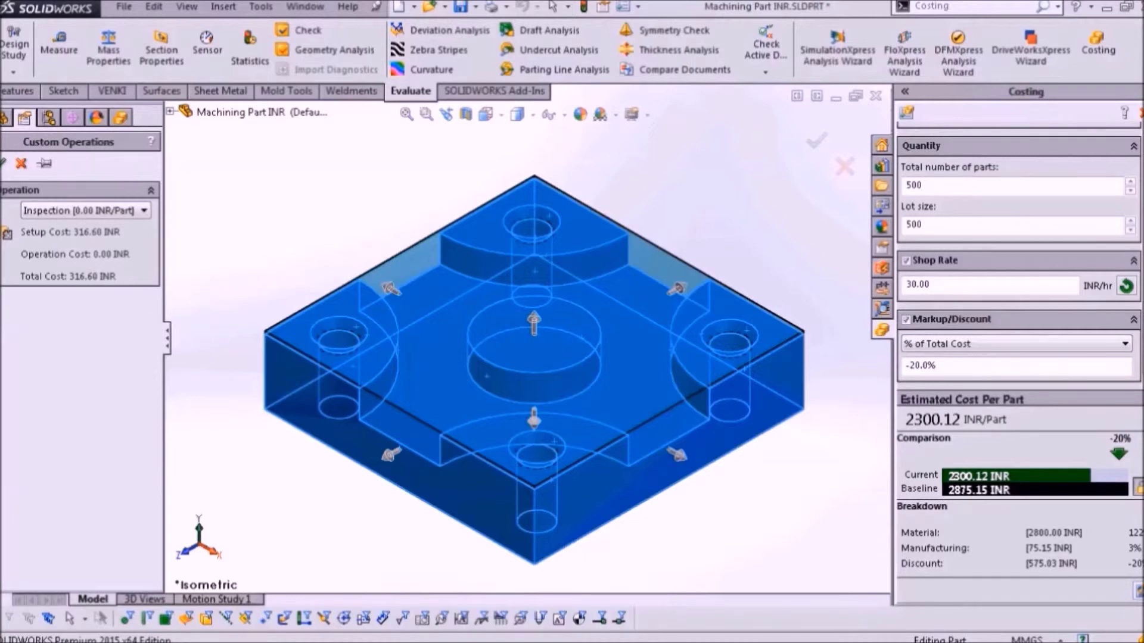
click(142, 211)
click(100, 323)
text(Drill Deep Holes)
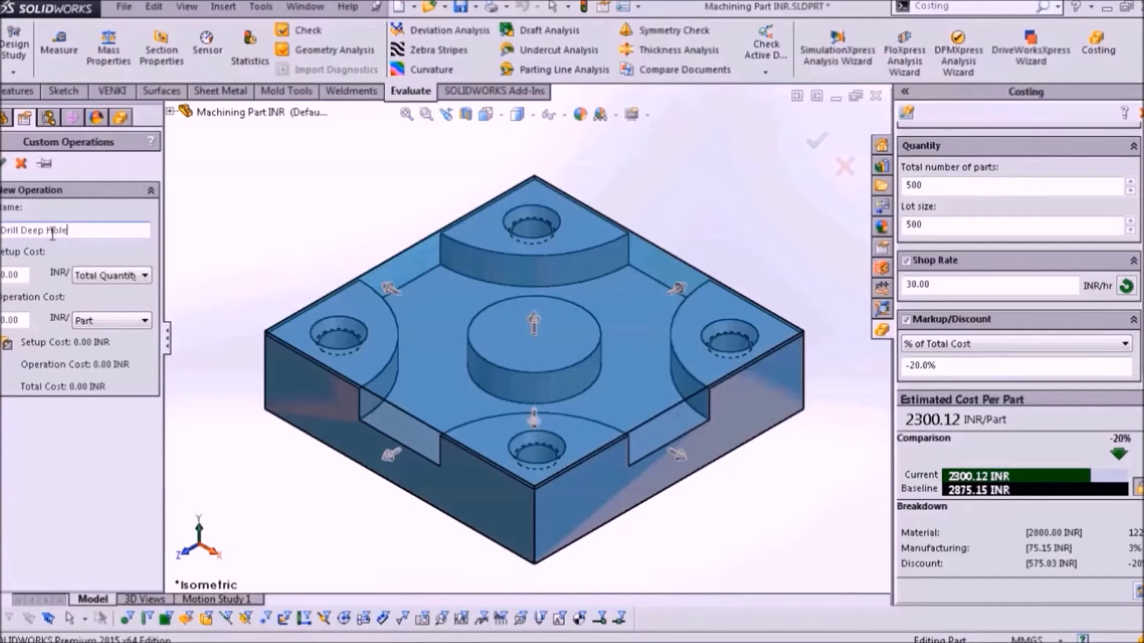
Step: Enter 50 INR setup and 300 INR per-part operation cost, then apply Drill Deep Holes
click(24, 276)
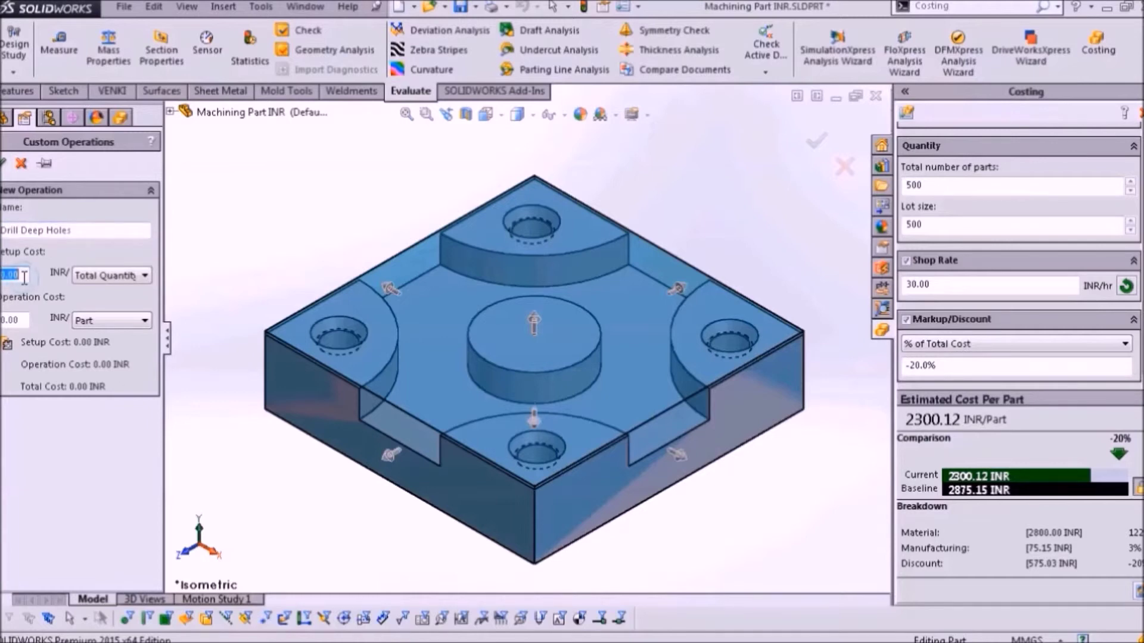
text(50)
key(Tab)
text(300)
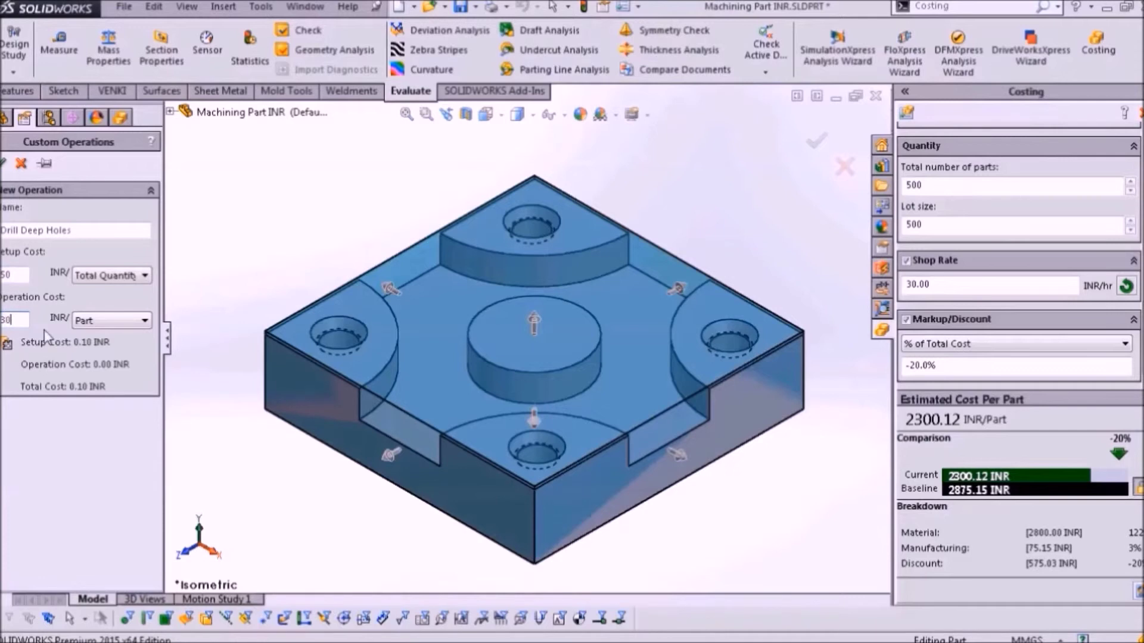
click(116, 323)
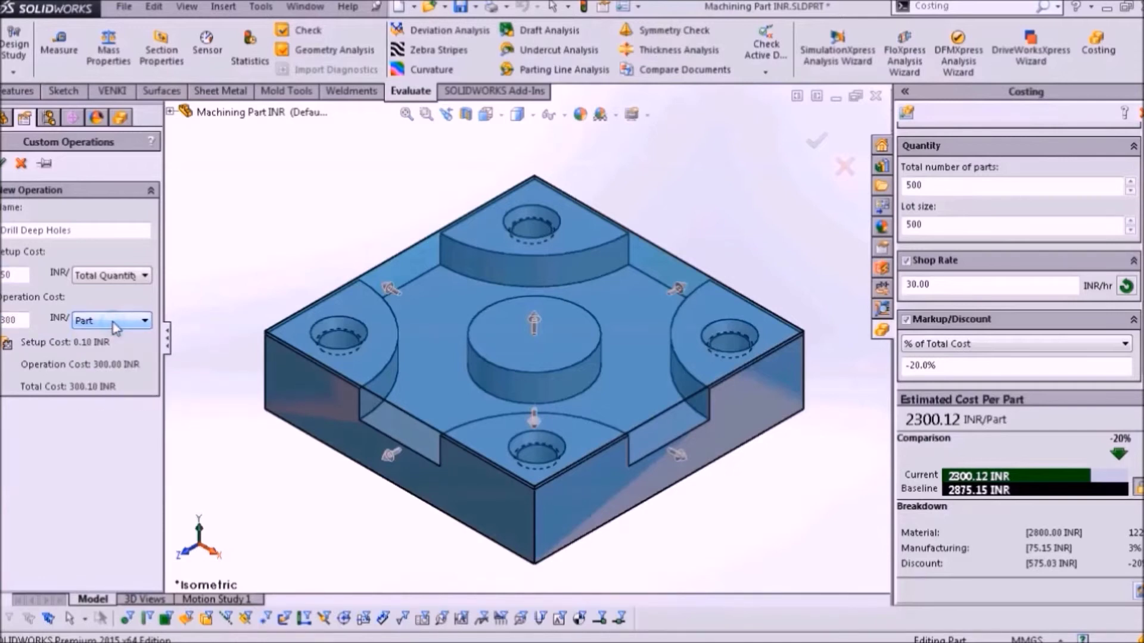
click(6, 172)
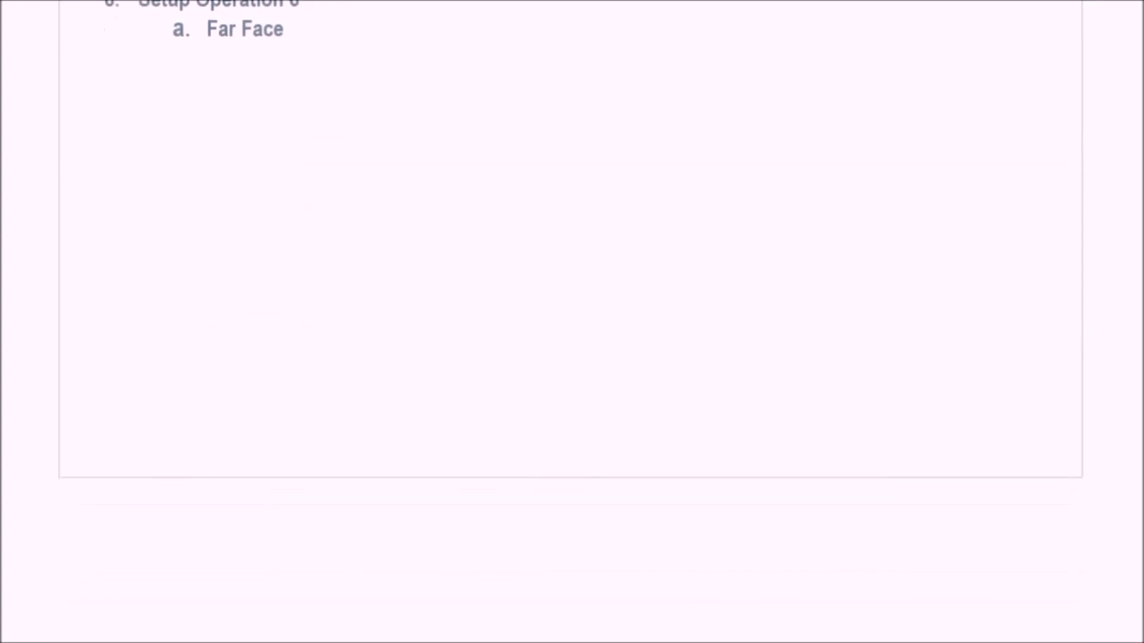
scroll(570, 322, down, 1)
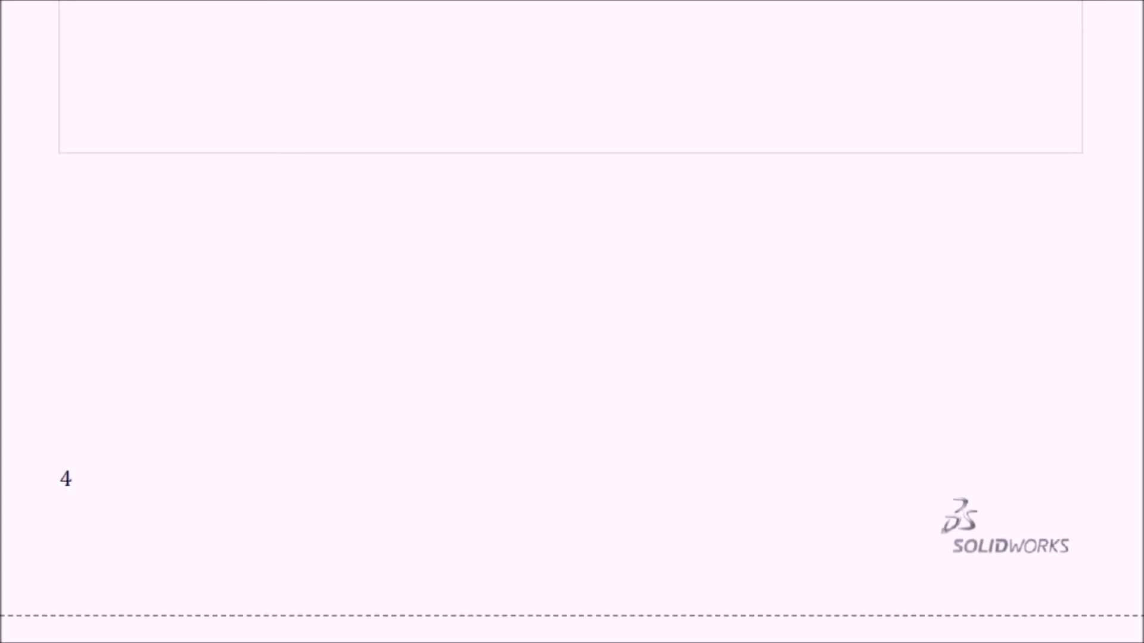